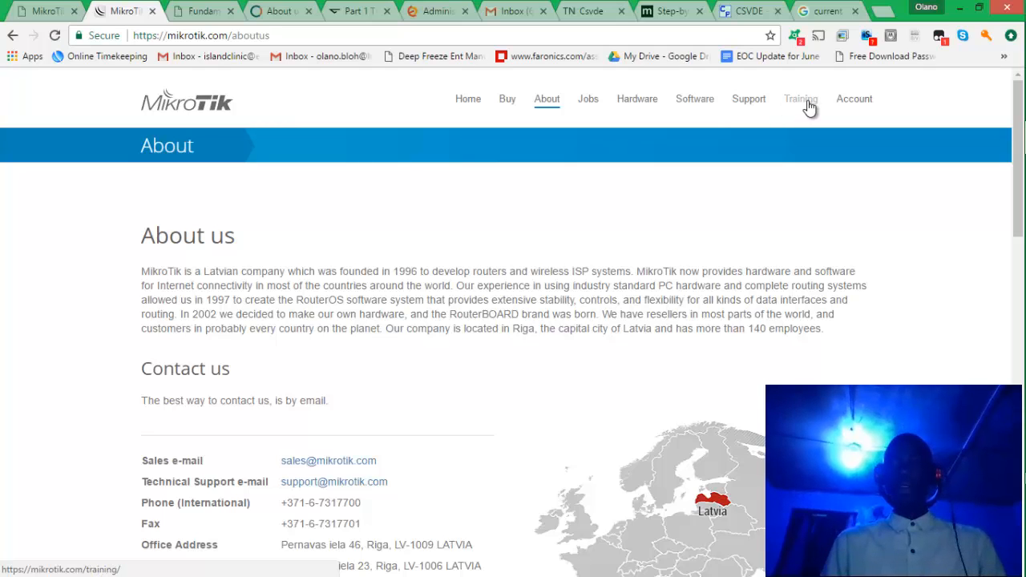
Connect to the Don't try hacking Wi-Fi network and reload the My account login page.
{"action": "left_click", "coordinate": [846, 96]}
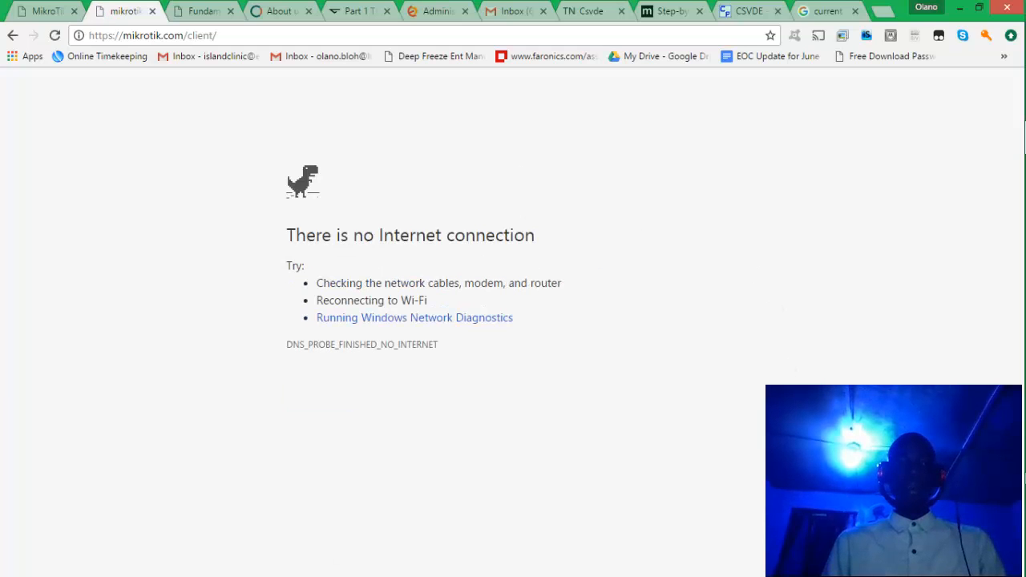
{"action": "left_click", "coordinate": [914, 566]}
{"action": "left_click", "coordinate": [927, 366]}
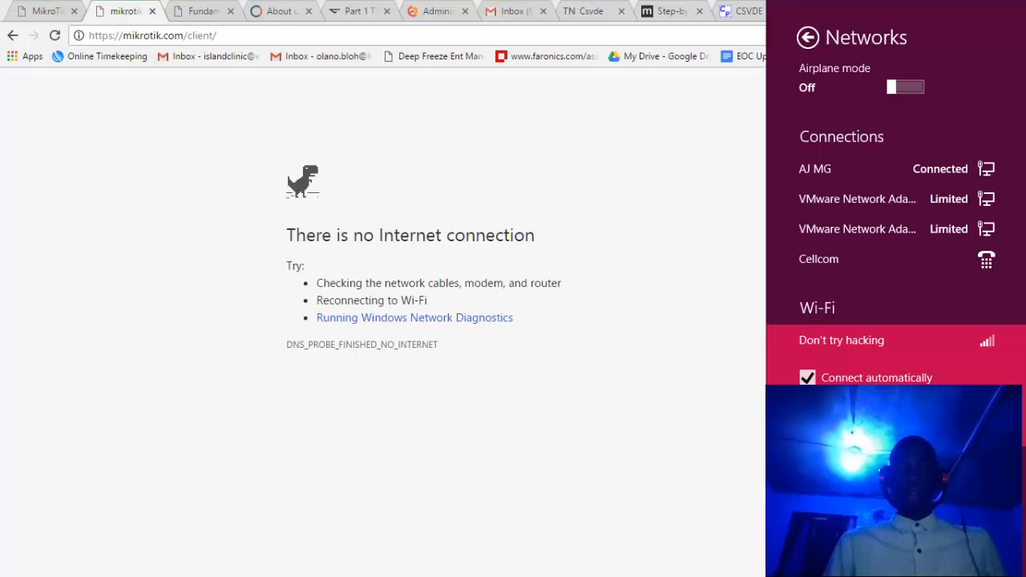
{"action": "left_click", "coordinate": [961, 415]}
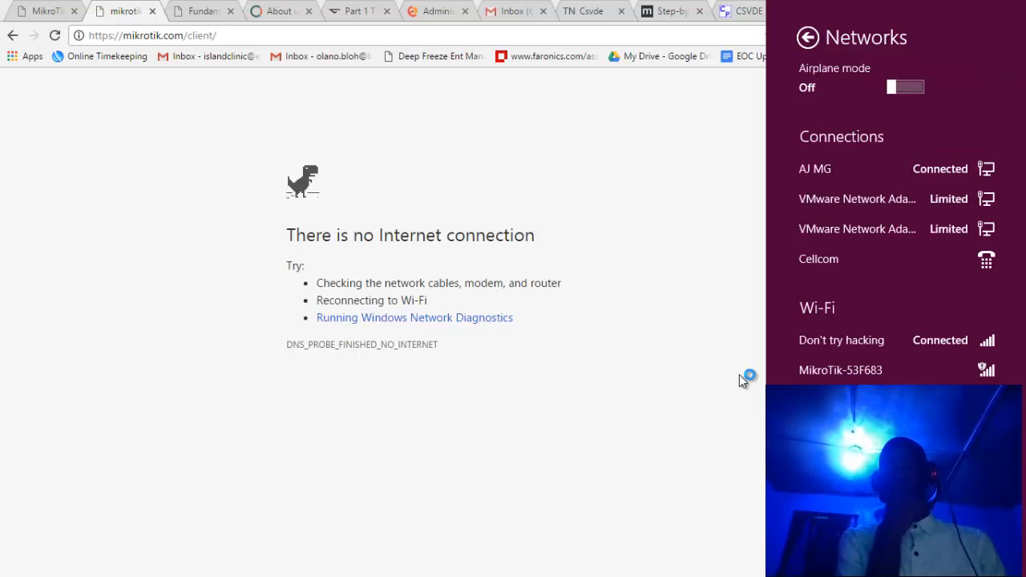
{"action": "left_click", "coordinate": [553, 263]}
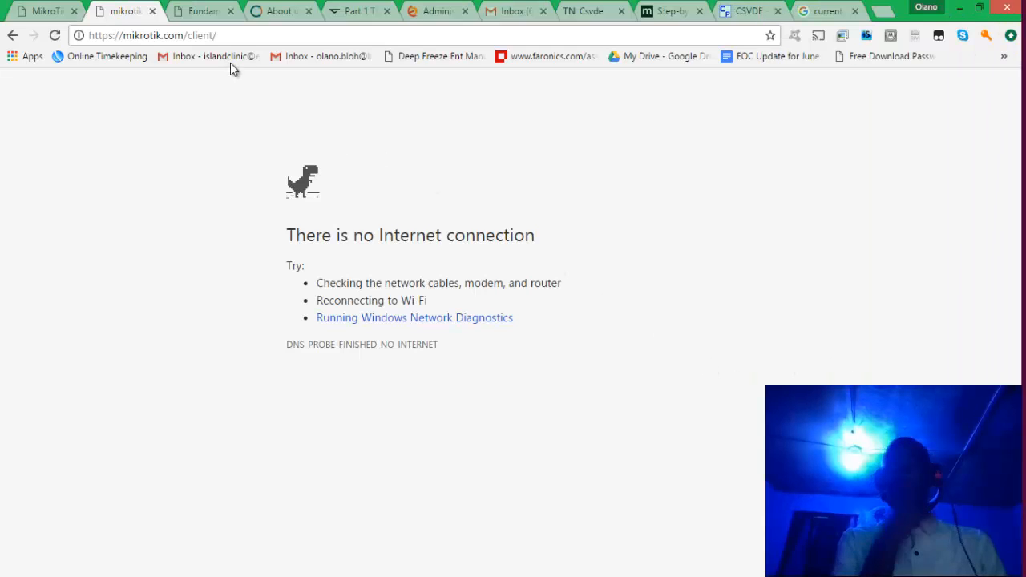
{"action": "left_click", "coordinate": [230, 39]}
{"action": "key", "text": "Return"}
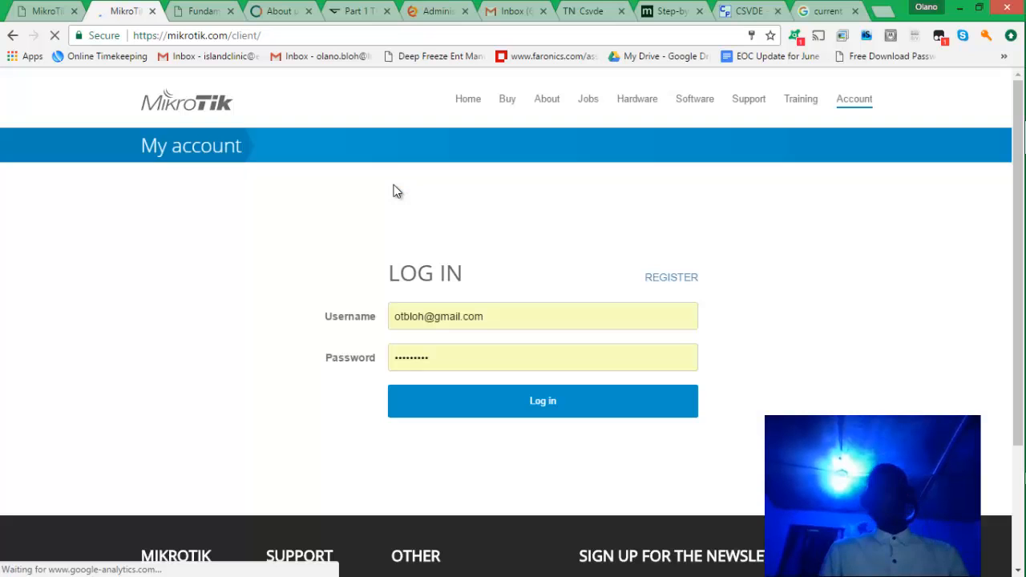
Log in to the MikroTik account and open My certificates under Training.
{"action": "left_click", "coordinate": [515, 412]}
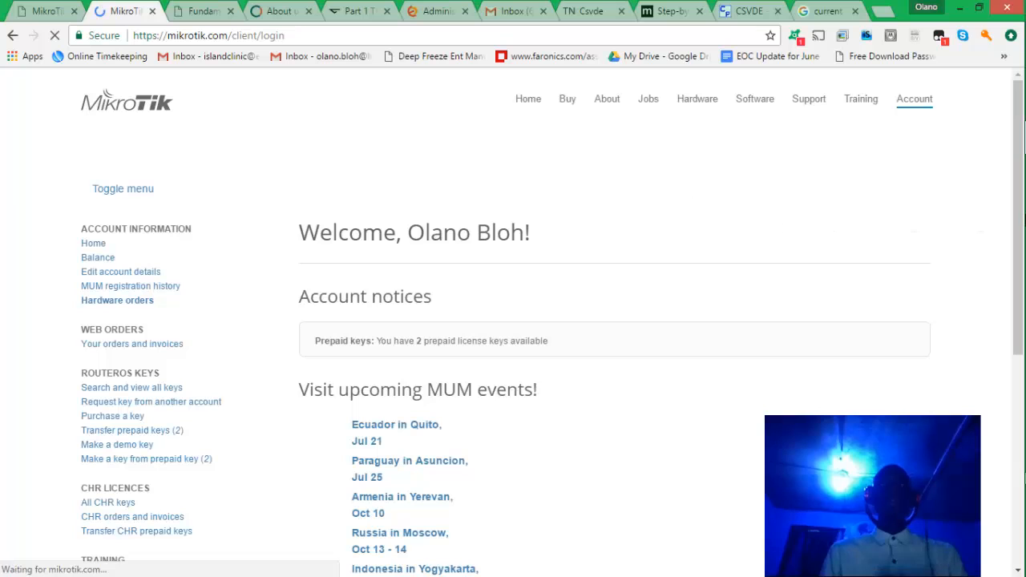
{"action": "mouse_move", "coordinate": [973, 196]}
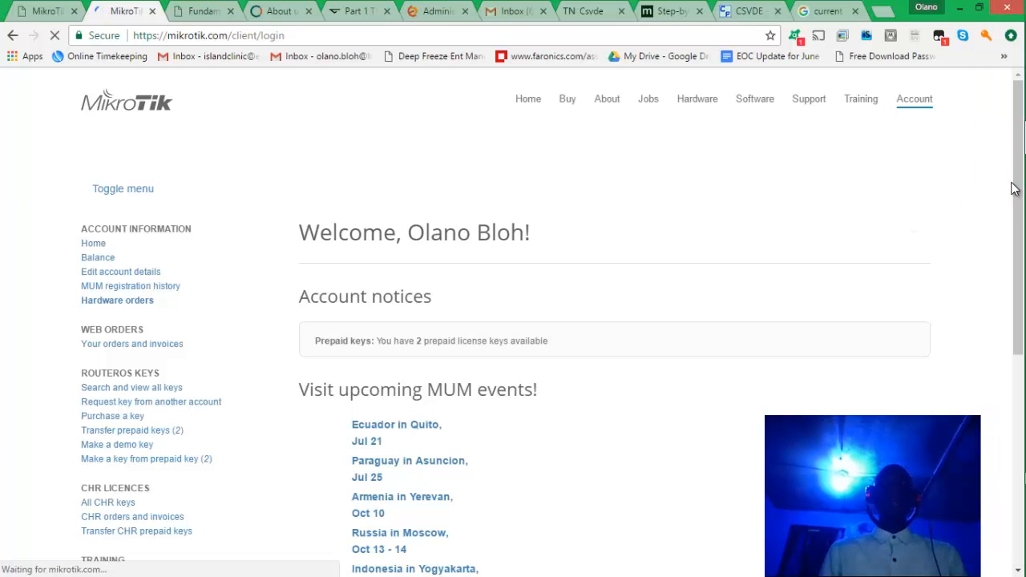
{"action": "left_click_drag", "start_coordinate": [1015, 186], "coordinate": [1017, 257]}
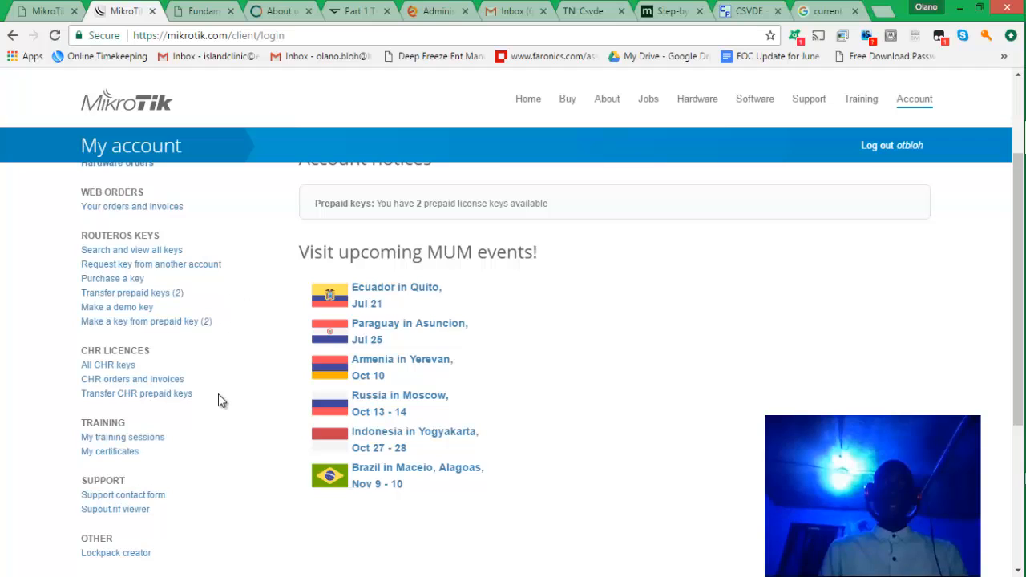
{"action": "left_click", "coordinate": [128, 453]}
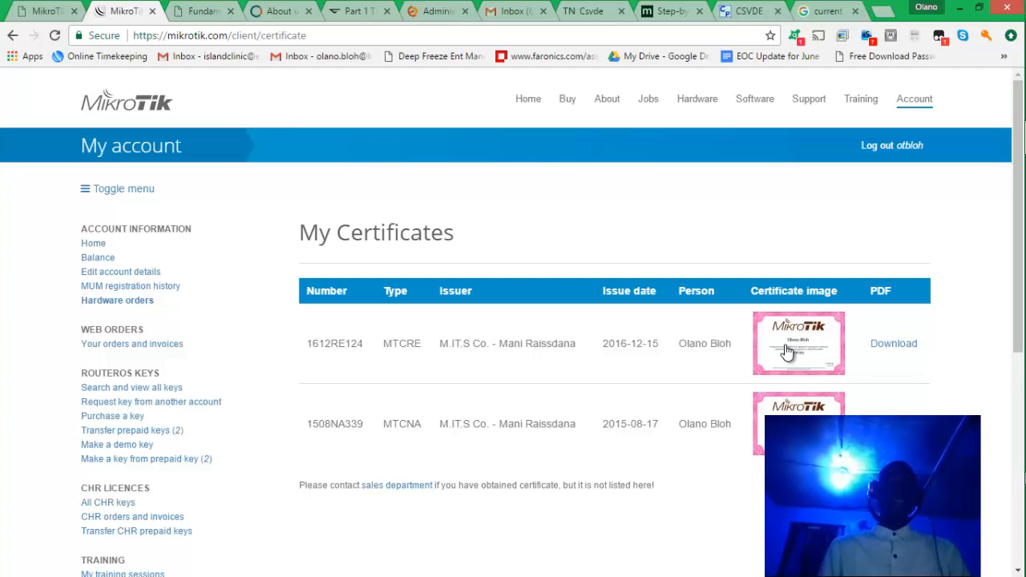
View the MTCNA certificate image, then open a new blank tab and minimize Chrome.
{"action": "left_click", "coordinate": [802, 398]}
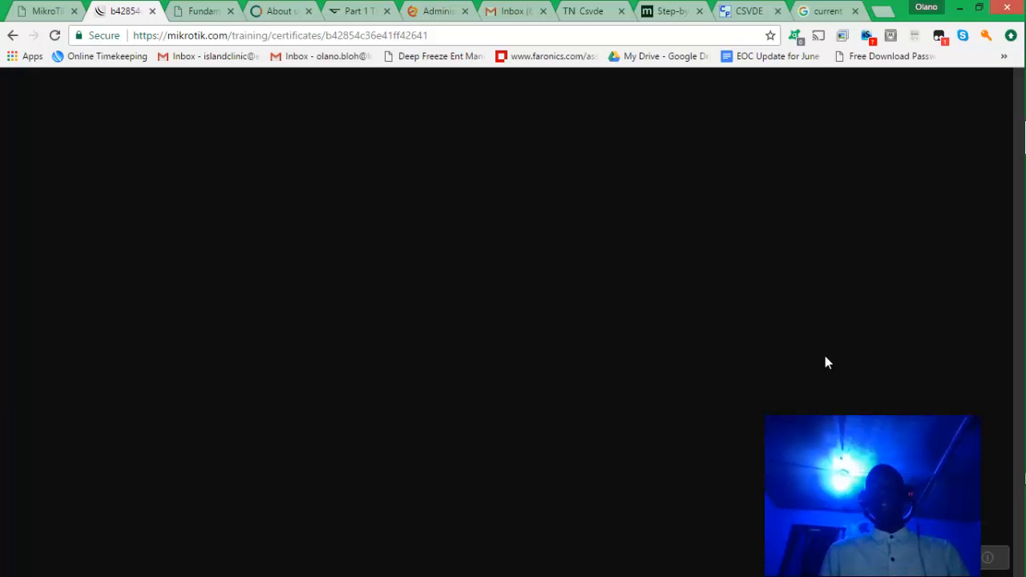
{"action": "left_click", "coordinate": [11, 38]}
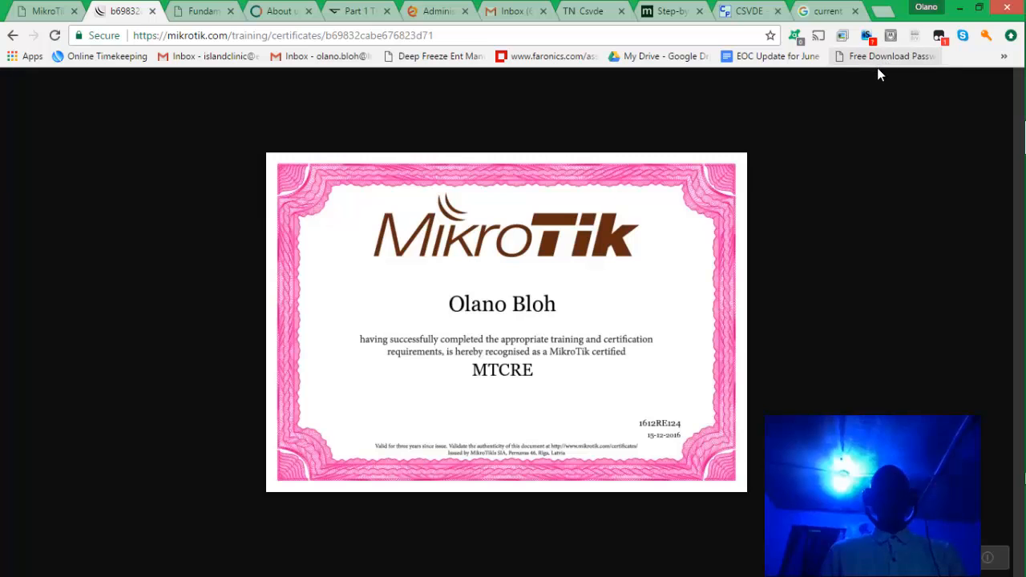
{"action": "left_click", "coordinate": [880, 10]}
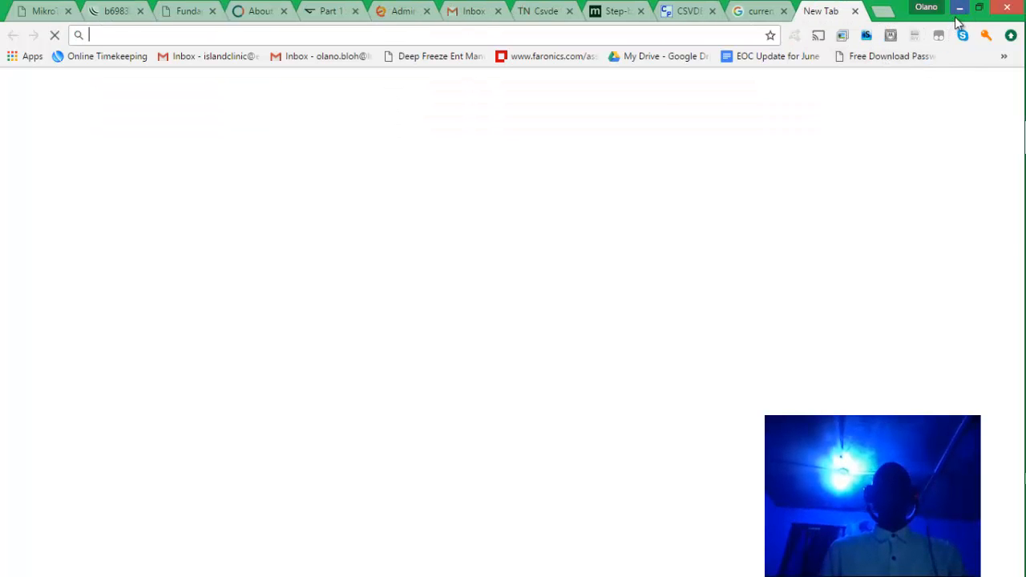
{"action": "left_click", "coordinate": [959, 8]}
Open Network and Sharing Center maximized, go to Change adapter settings and select Ethernet.
{"action": "mouse_move", "coordinate": [1001, 425]}
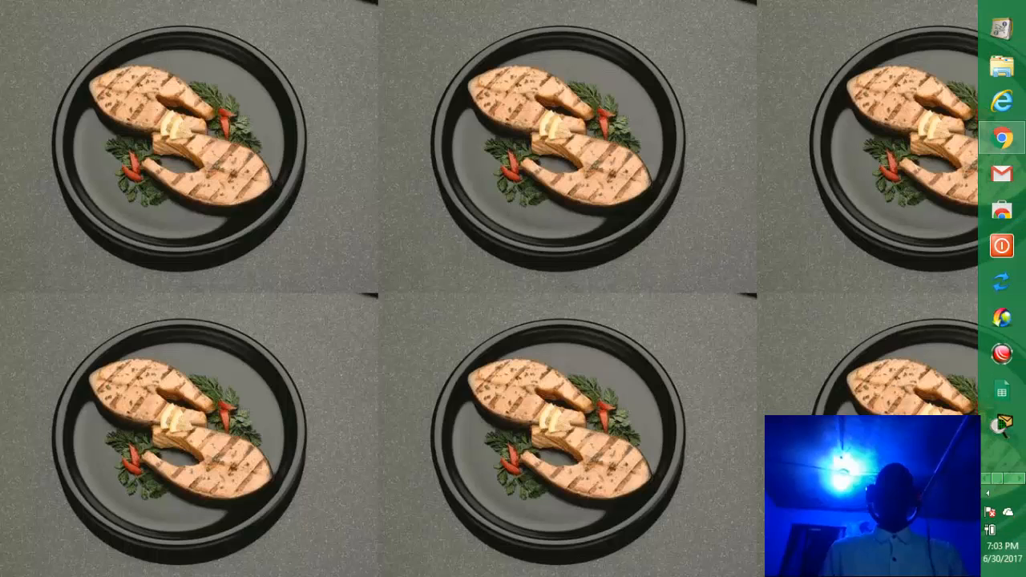
{"action": "left_click", "coordinate": [986, 495]}
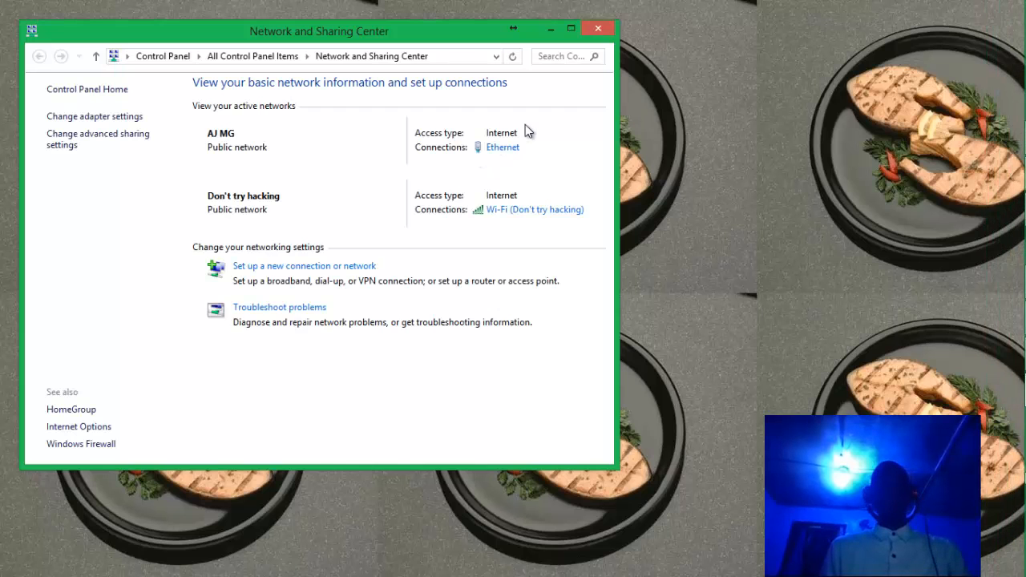
{"action": "left_click", "coordinate": [571, 28]}
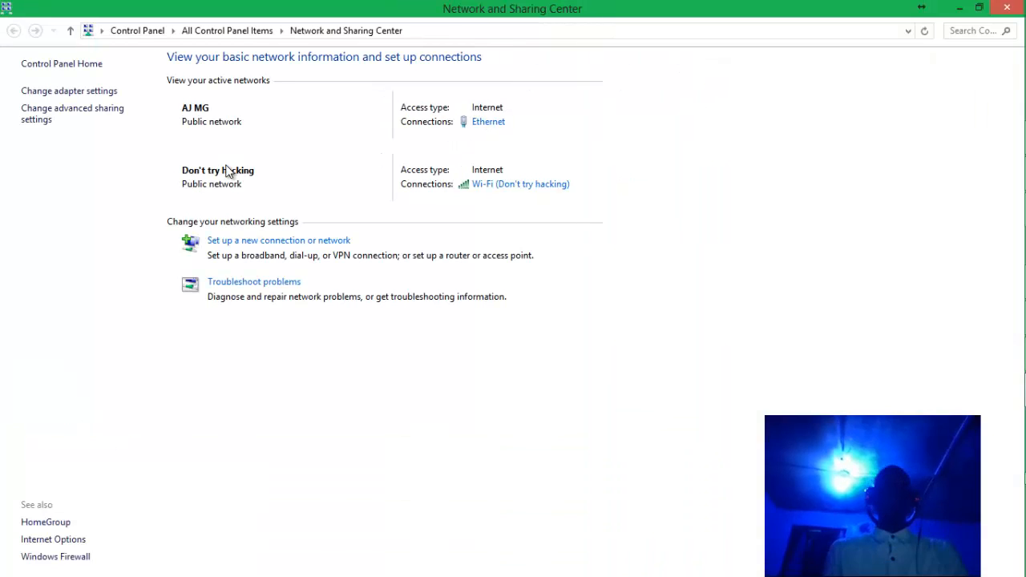
{"action": "left_click", "coordinate": [48, 95]}
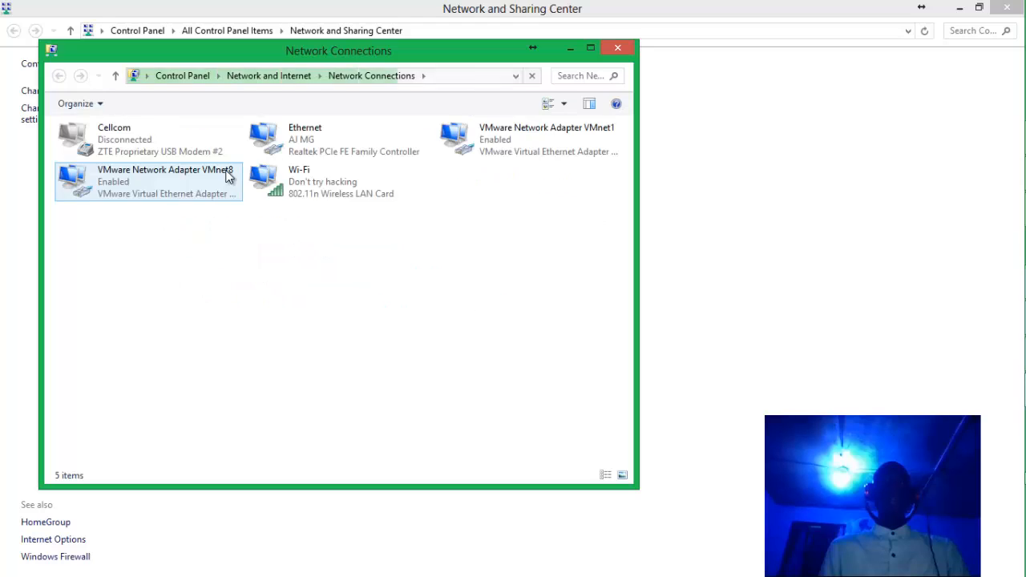
{"action": "left_click", "coordinate": [304, 157]}
Open the Ethernet adapter's Internet Protocol Version 4 properties.
{"action": "right_click", "coordinate": [303, 157]}
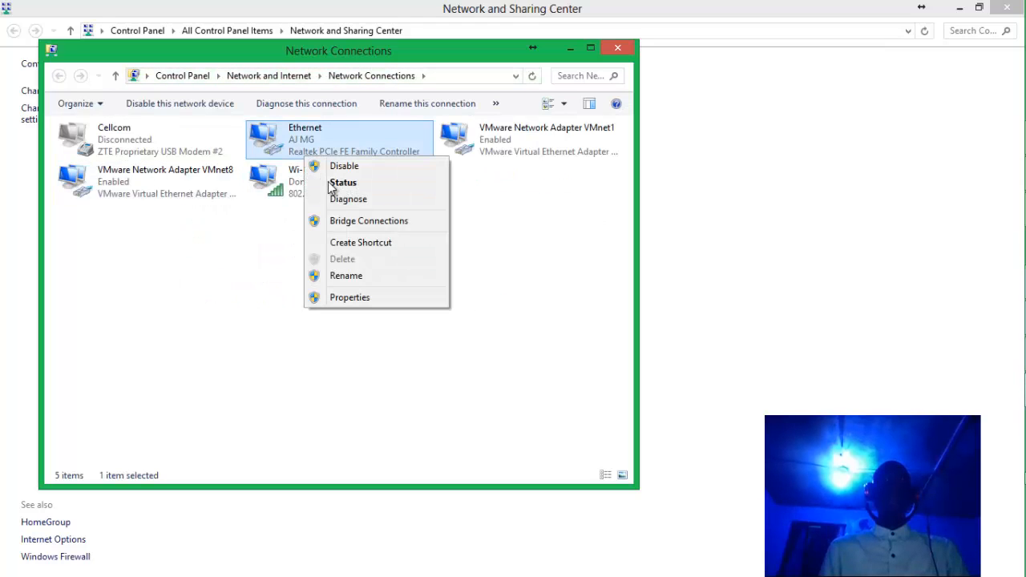
{"action": "left_click", "coordinate": [363, 297]}
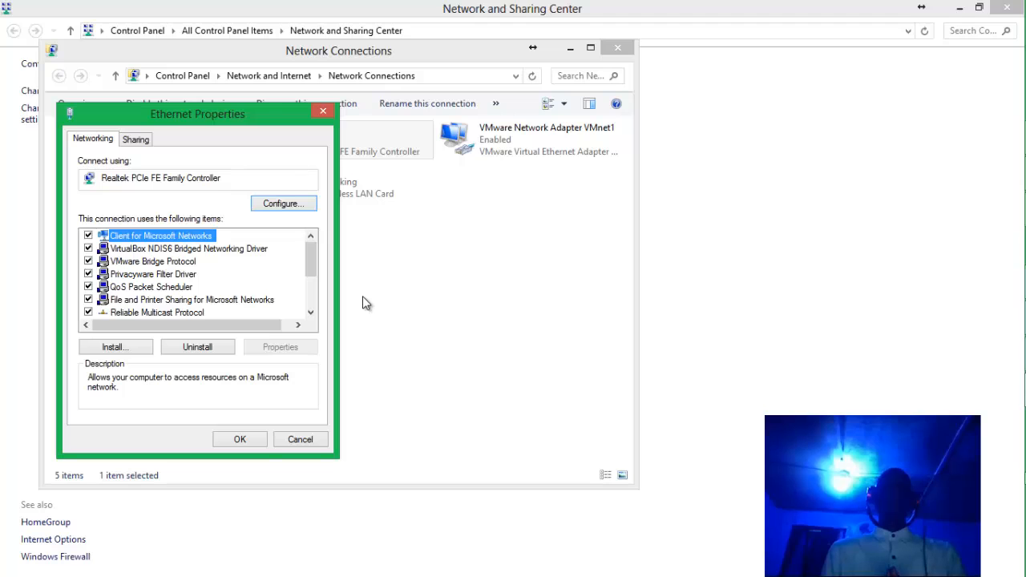
{"action": "left_click", "coordinate": [311, 301]}
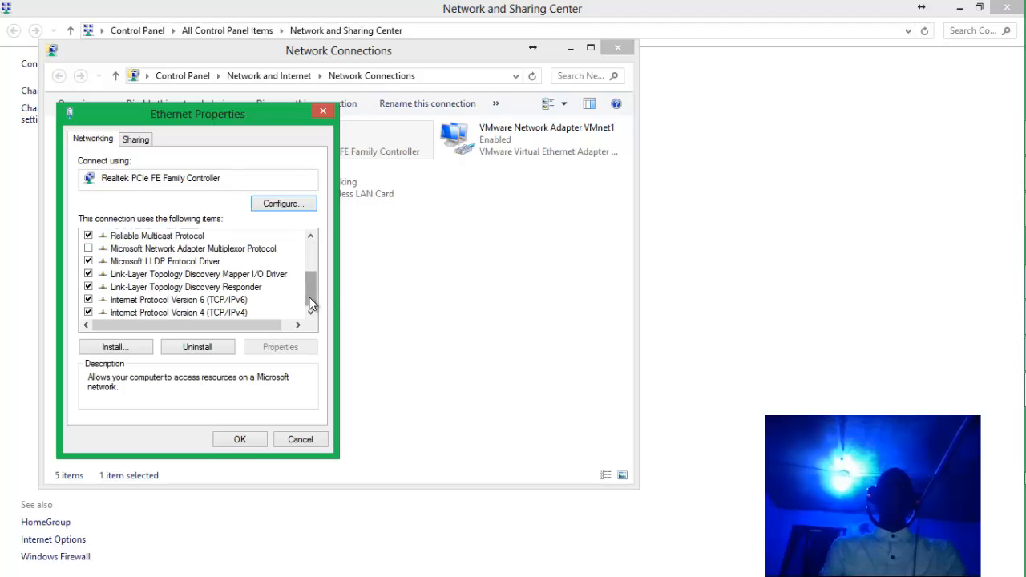
{"action": "double_click", "coordinate": [222, 314]}
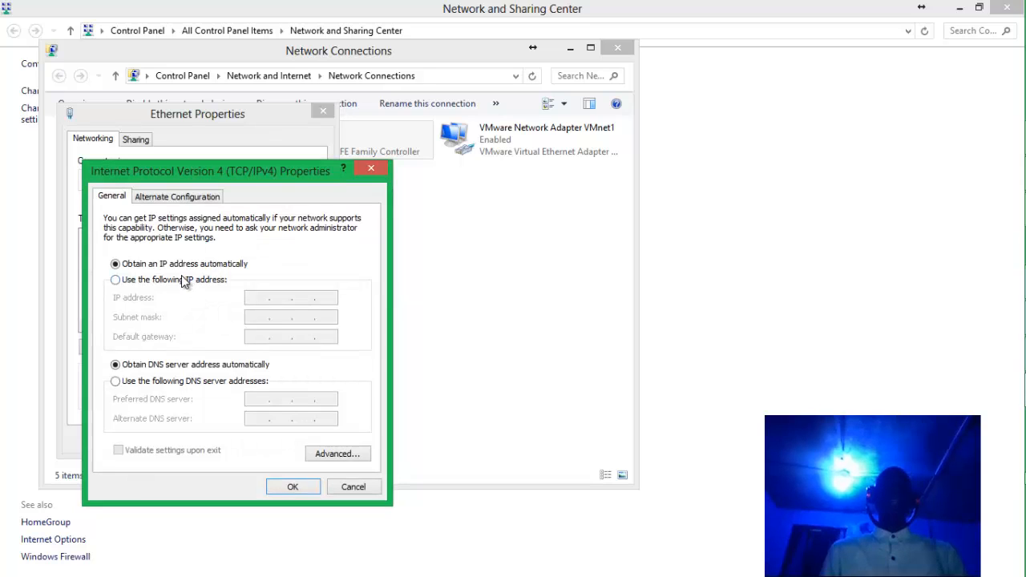
Set static IP 192.168.88.5 with subnet mask 255.255.255.0 and confirm both dialogs.
{"action": "left_click", "coordinate": [182, 283]}
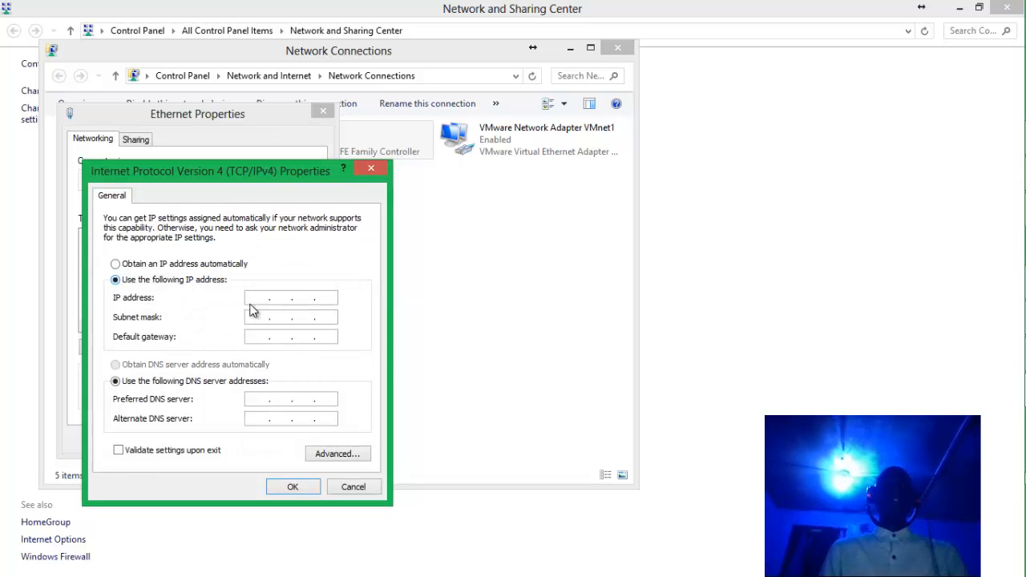
{"action": "left_click", "coordinate": [257, 298]}
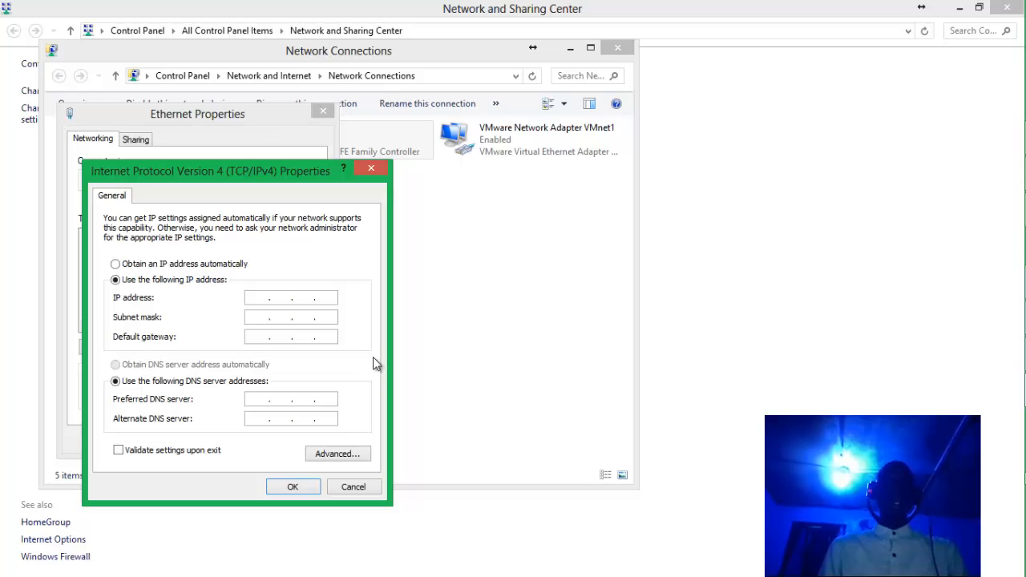
{"action": "type", "text": "192 . . ."}
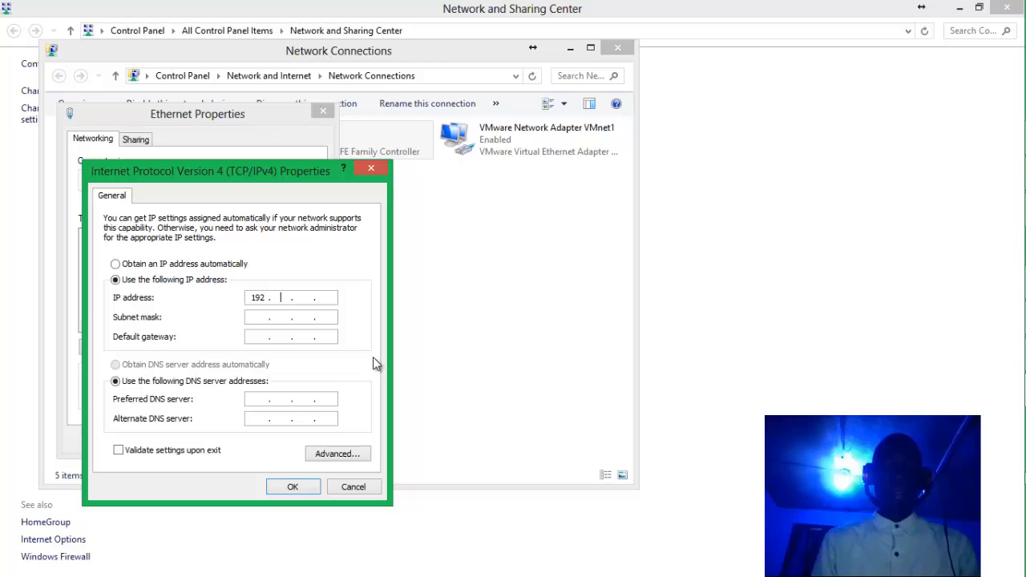
{"action": "type", "text": "18"}
{"action": "key", "text": "BackSpace"}
{"action": "key", "text": "BackSpace"}
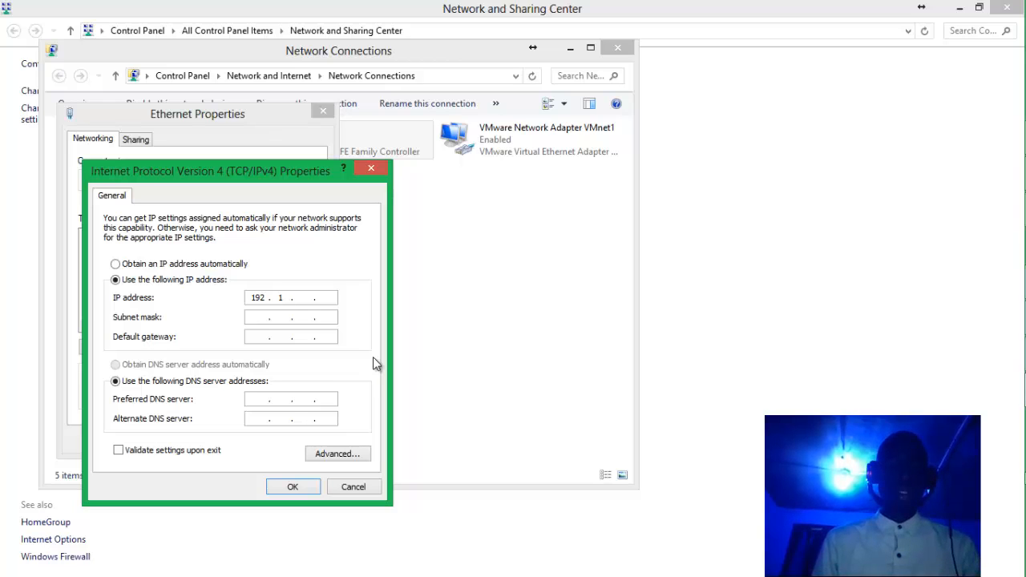
{"action": "type", "text": "168 . "}
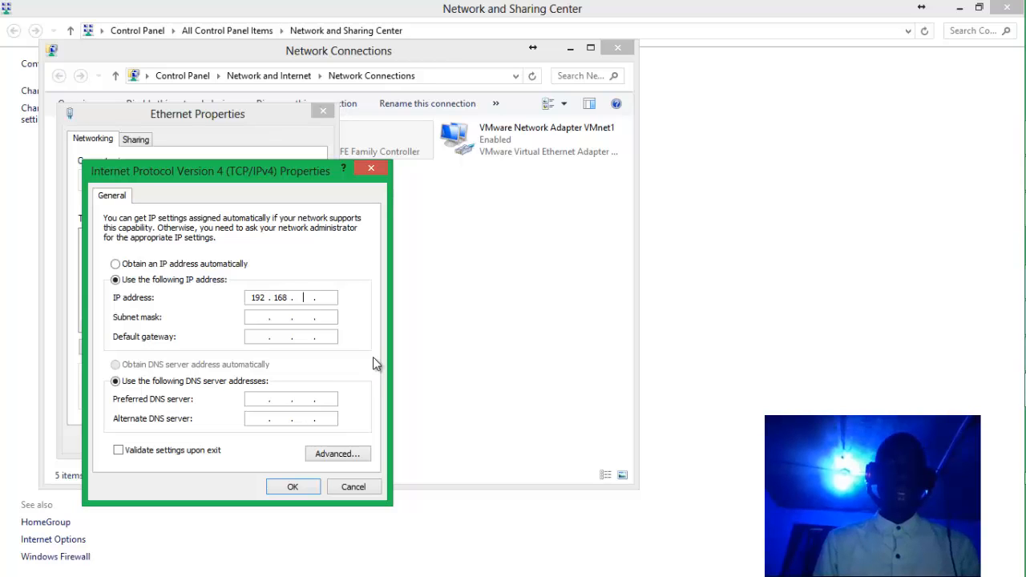
{"action": "type", "text": "88 . 5"}
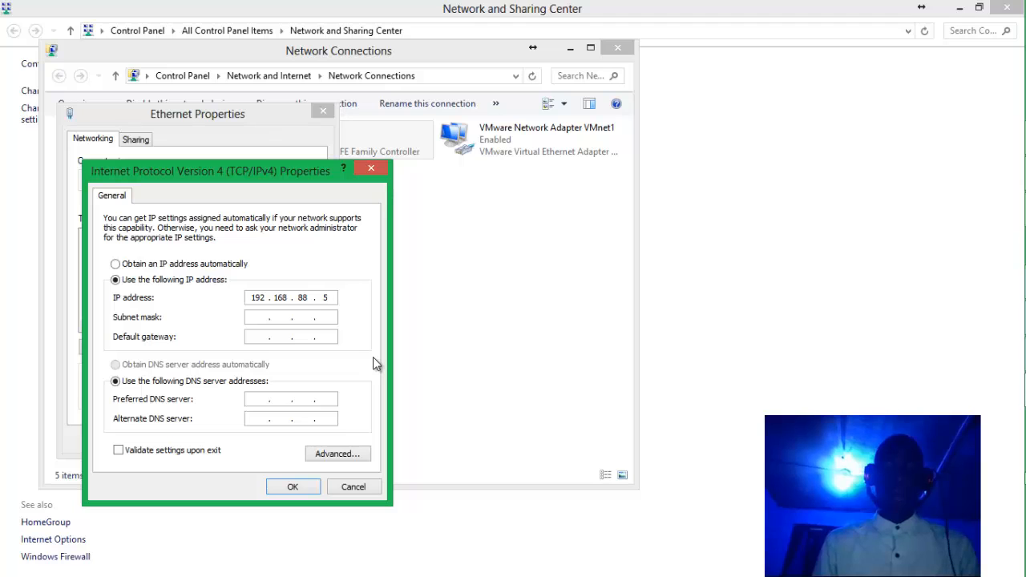
{"action": "key", "text": "Tab"}
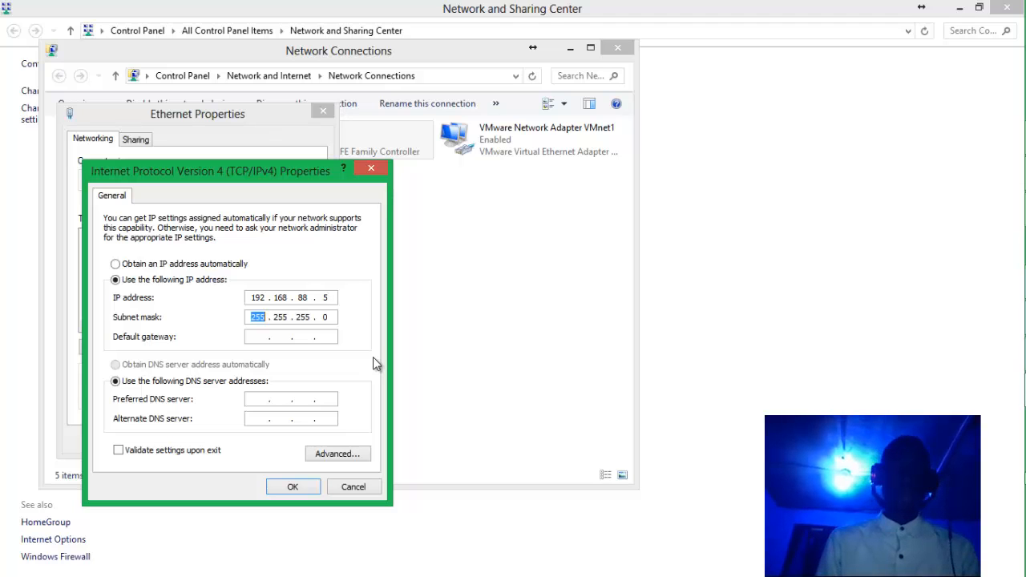
{"action": "left_click", "coordinate": [293, 488]}
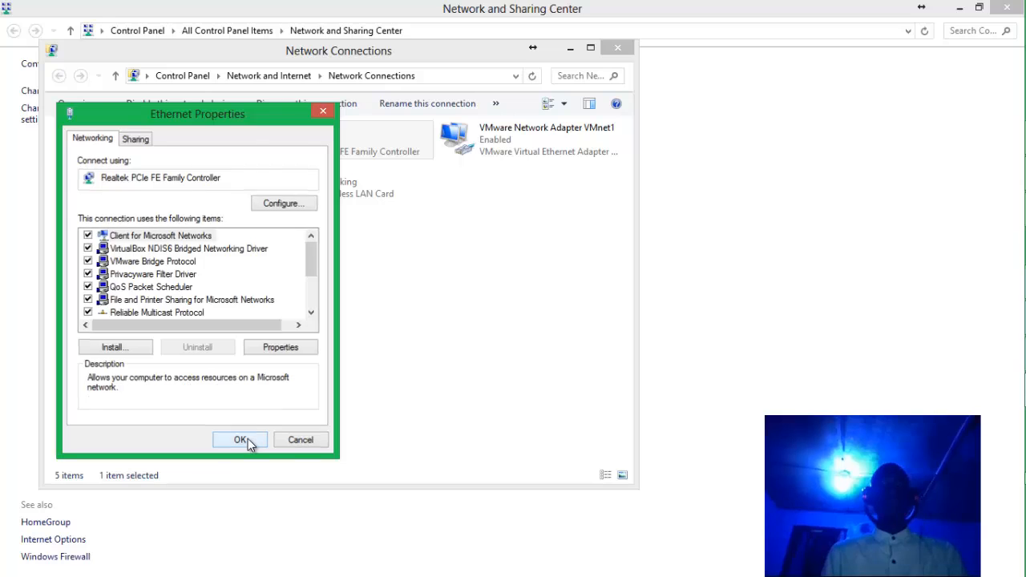
{"action": "left_click", "coordinate": [241, 439]}
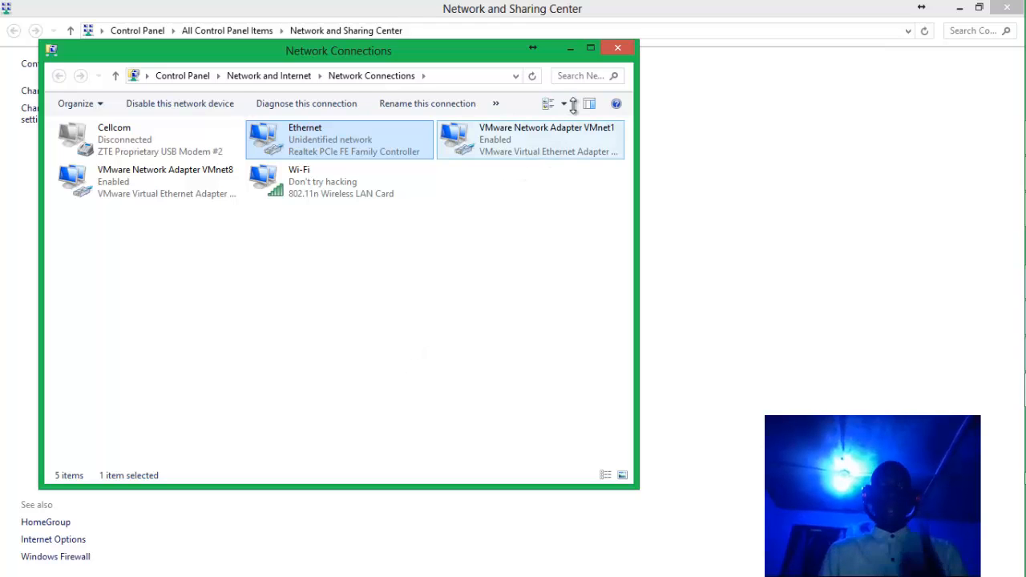
Minimize the Control Panel windows and bring Chrome up from the taskbar.
{"action": "left_click", "coordinate": [570, 49]}
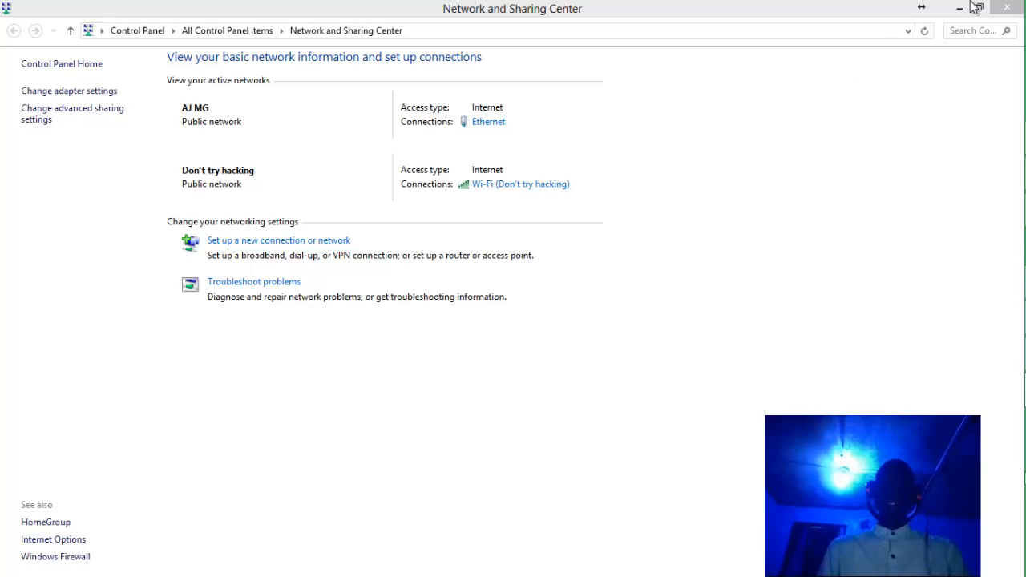
{"action": "left_click", "coordinate": [963, 11]}
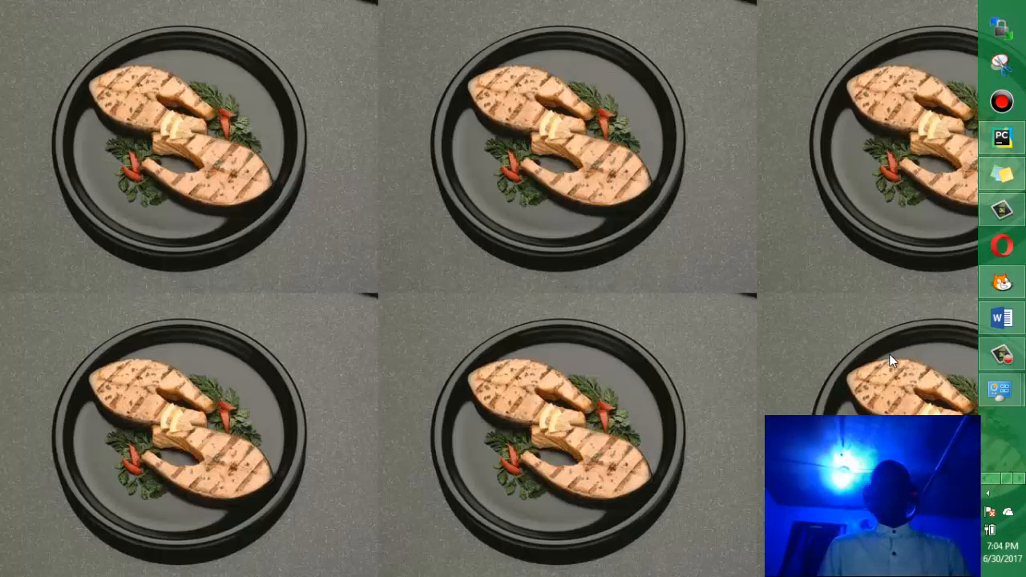
{"action": "left_click", "coordinate": [987, 479]}
{"action": "left_click", "coordinate": [987, 479]}
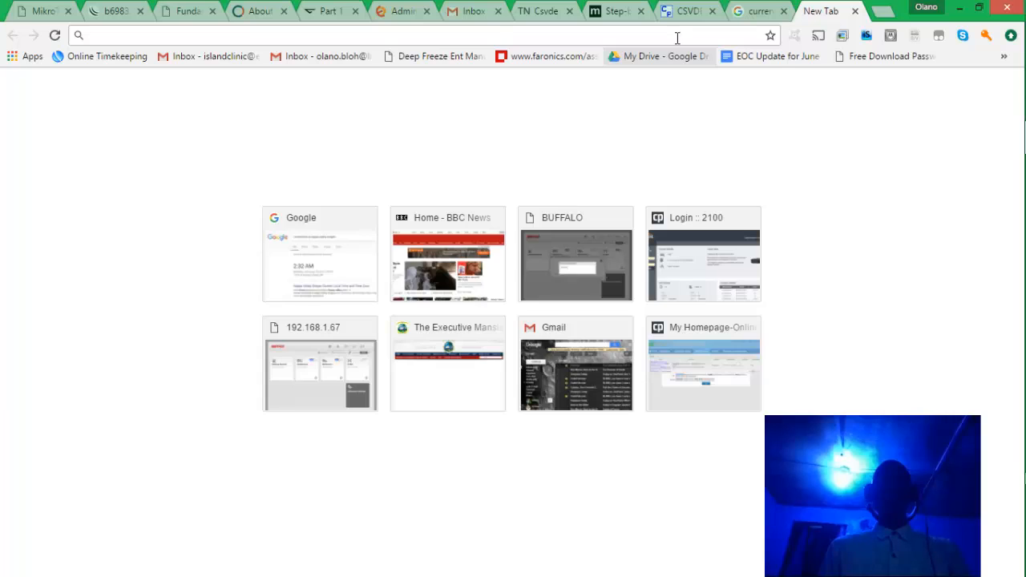
Load the router page at 192.168.88.1 from the address bar.
{"action": "type", "text": "192"}
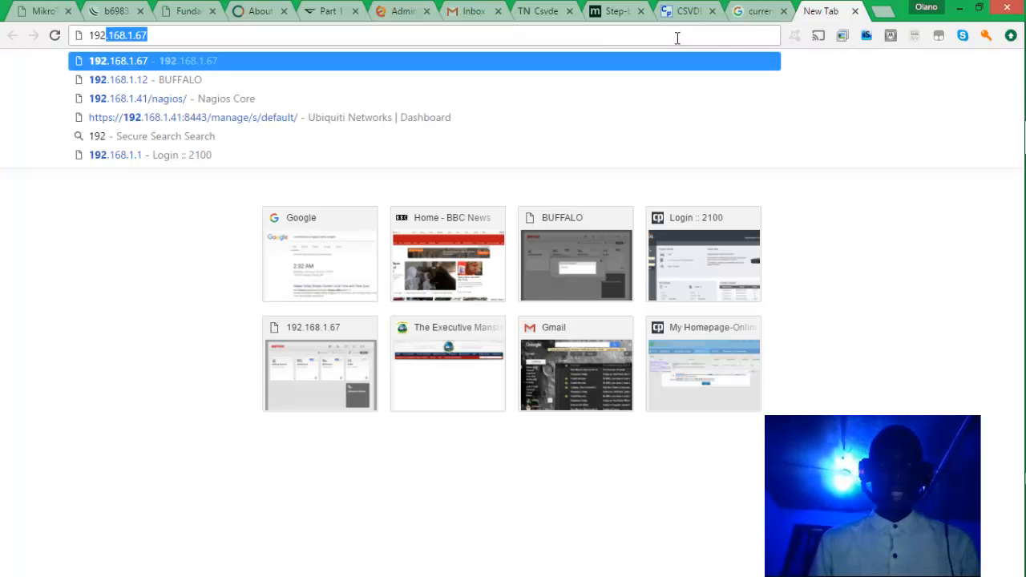
{"action": "type", "text": ".168.1.6"}
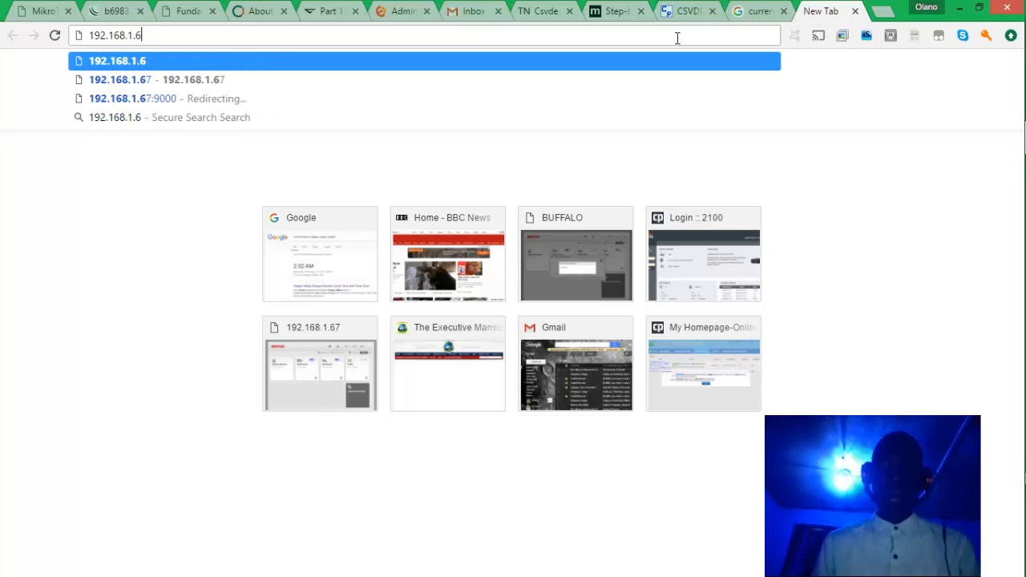
{"action": "key", "text": "BackSpace"}
{"action": "key", "text": "BackSpace"}
{"action": "key", "text": "BackSpace"}
{"action": "type", "text": "8"}
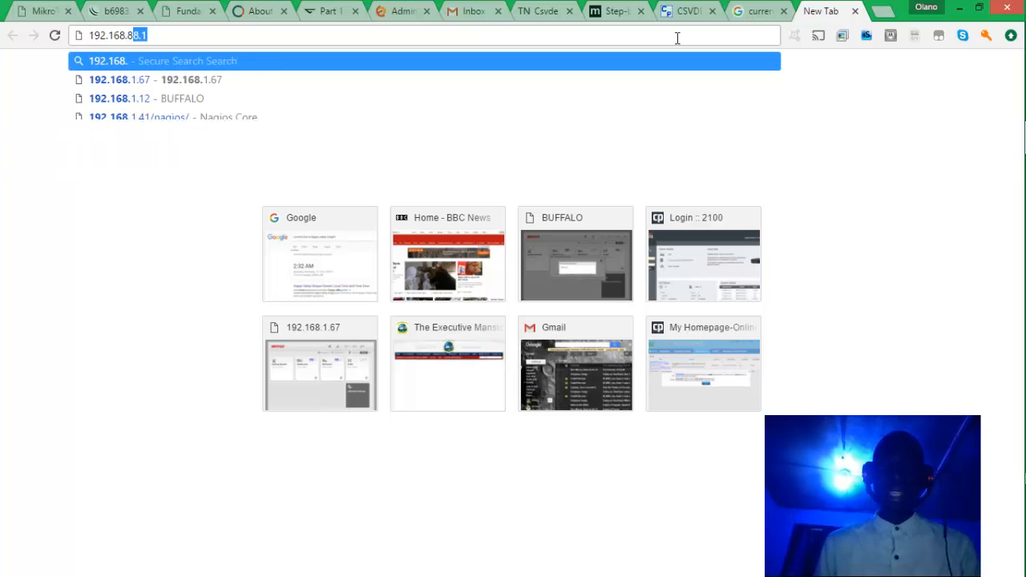
{"action": "type", "text": "8"}
{"action": "key", "text": "Return"}
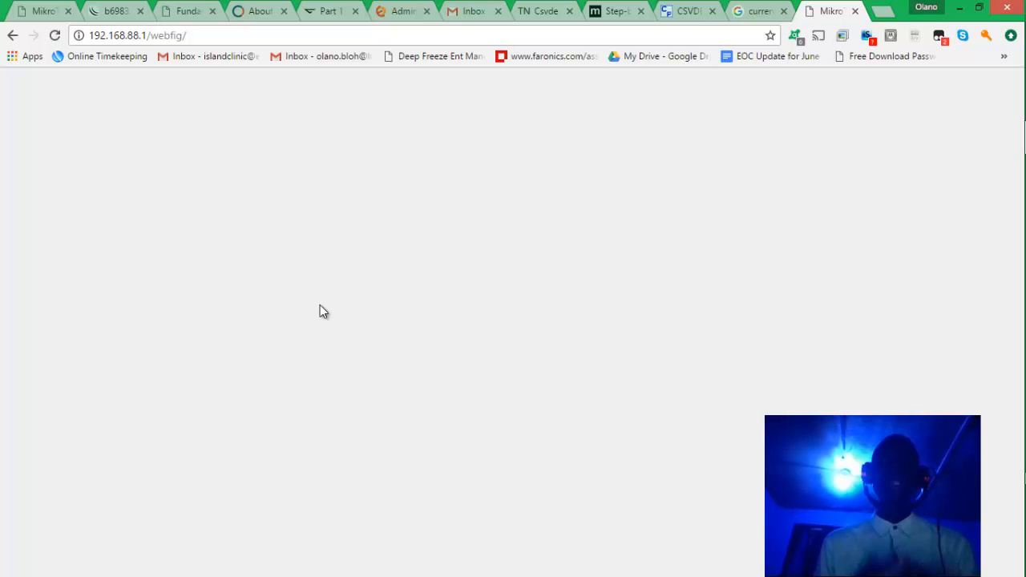
Switch to the Word lecture outline document.
{"action": "mouse_move", "coordinate": [1024, 457]}
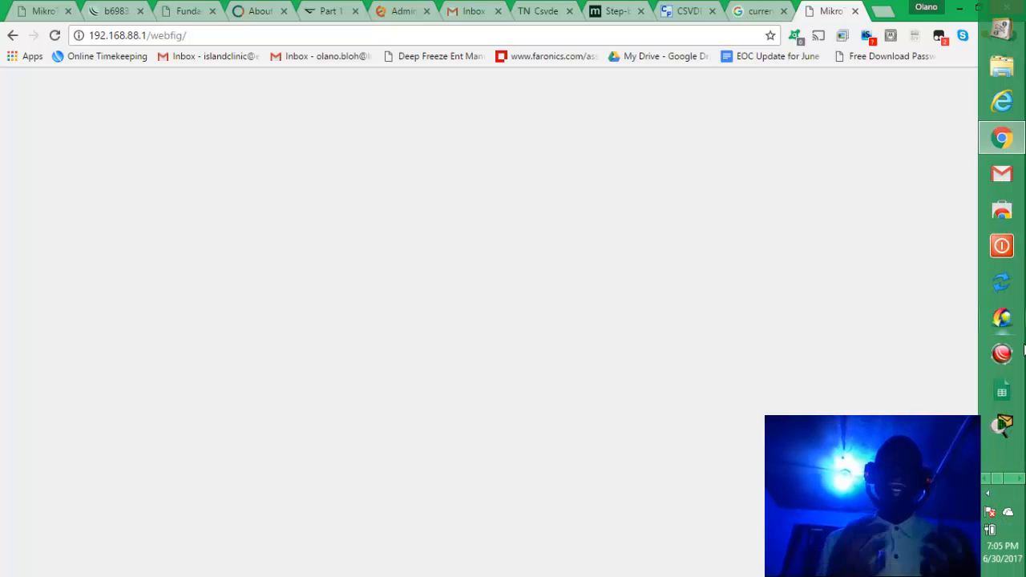
{"action": "left_click", "coordinate": [1021, 480]}
{"action": "left_click", "coordinate": [1020, 479]}
{"action": "left_click", "coordinate": [1020, 479]}
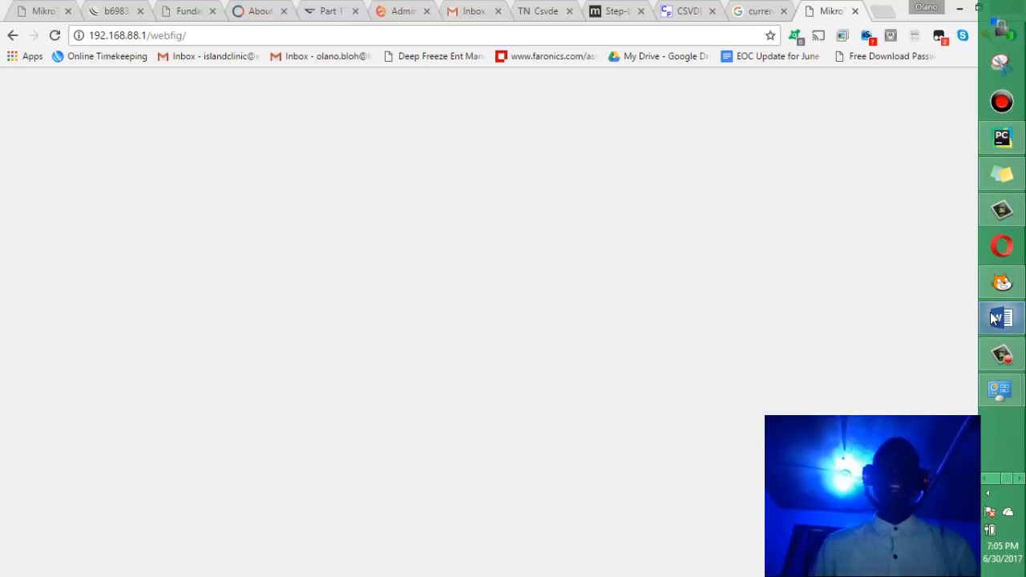
{"action": "key", "text": "alt+Tab"}
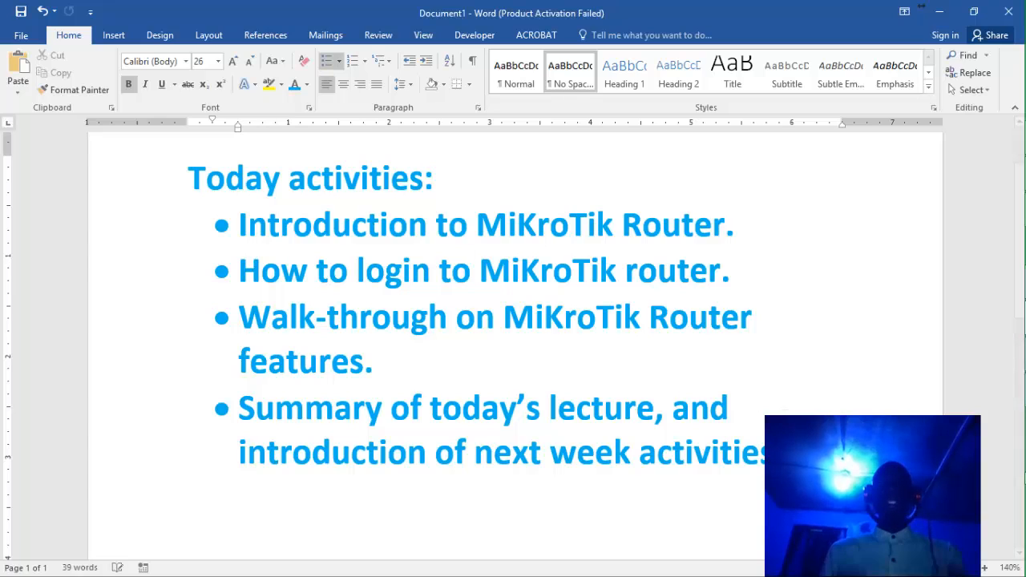
{"action": "key", "text": "Return"}
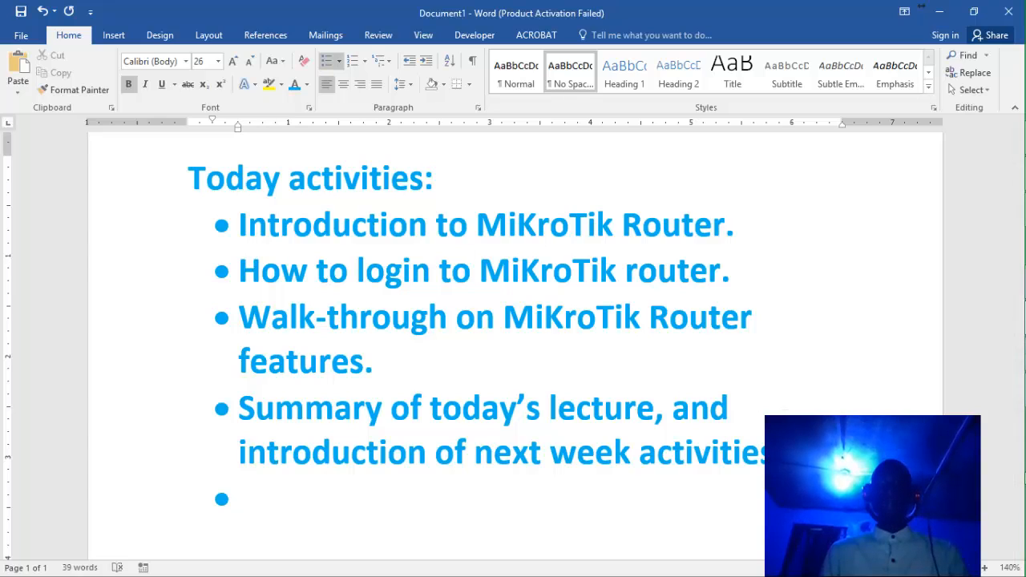
{"action": "key", "text": "BackSpace"}
{"action": "type", "text": "USERMAN"}
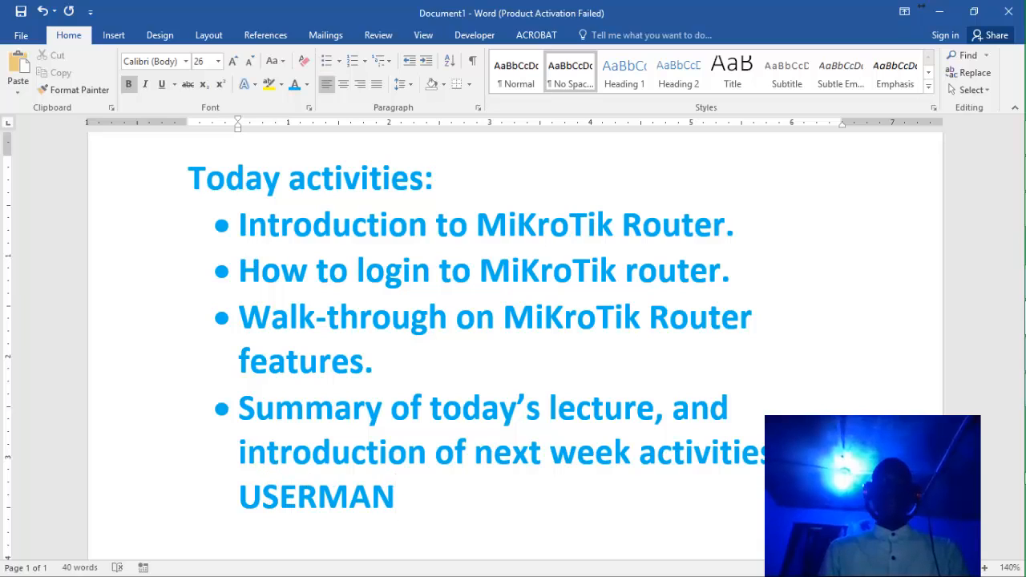
{"action": "key", "text": "BackSpace"}
{"action": "key", "text": "BackSpace"}
{"action": "key", "text": "BackSpace"}
{"action": "type", "text": "NAME"}
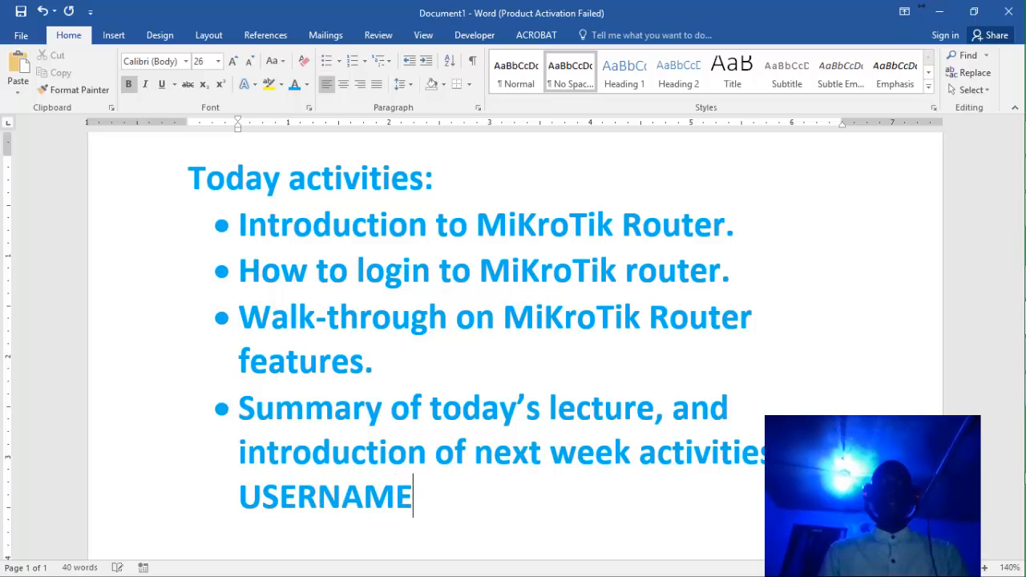
{"action": "type", "text": ": admin"}
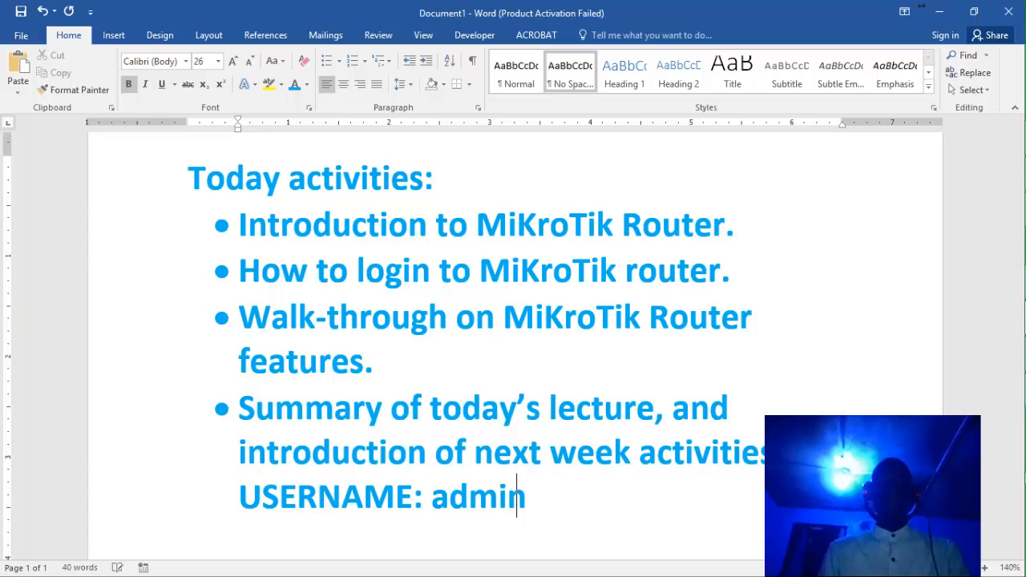
{"action": "key", "text": "Return"}
{"action": "type", "text": "pass"}
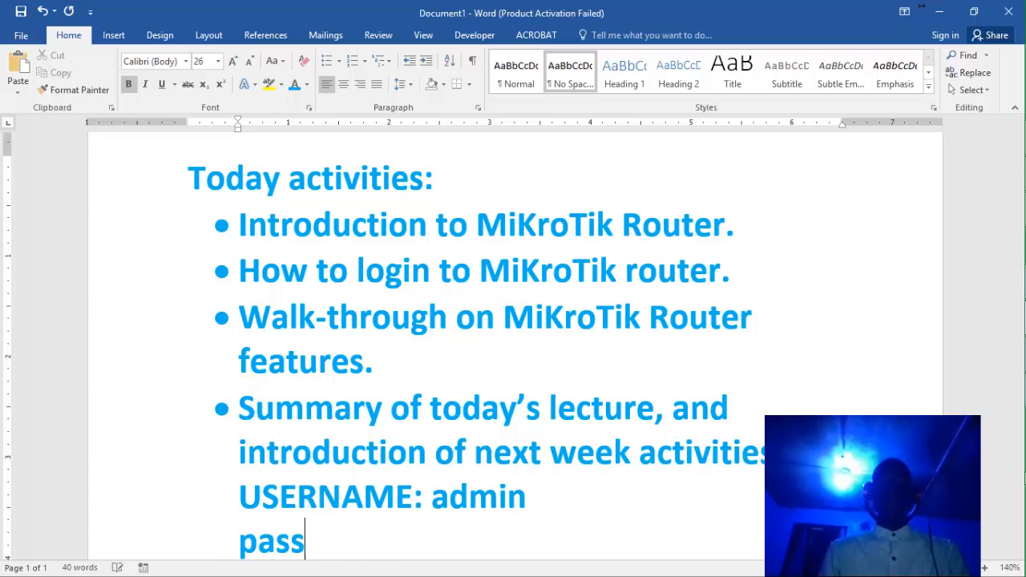
{"action": "type", "text": "word:"}
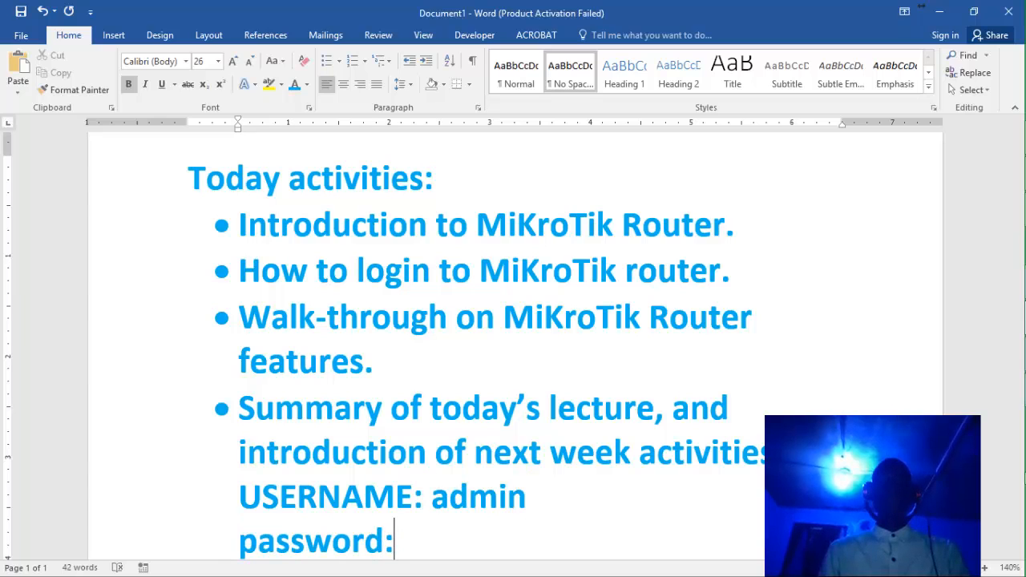
{"action": "type", "text": " blank"}
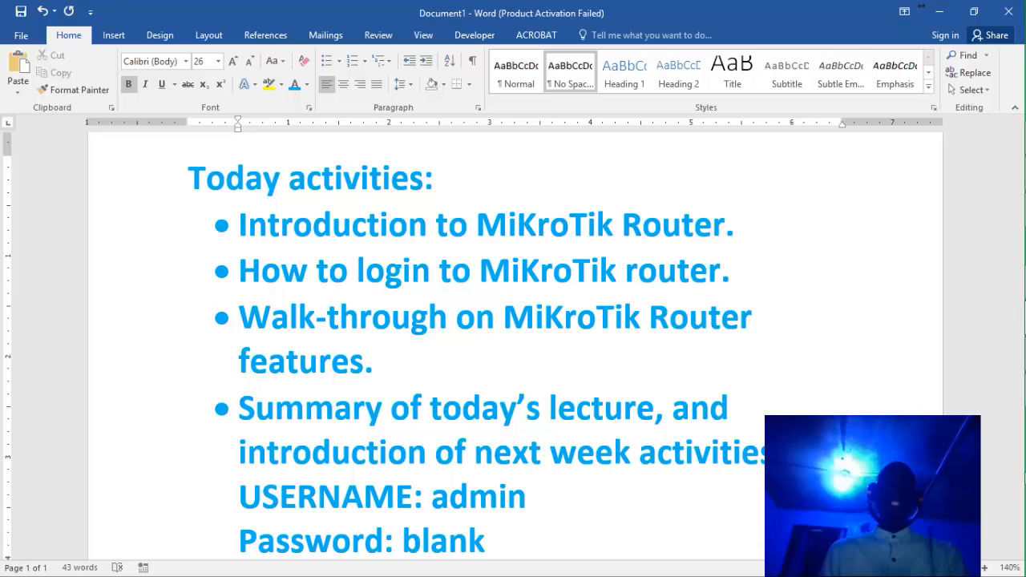
{"action": "mouse_move", "coordinate": [1025, 246]}
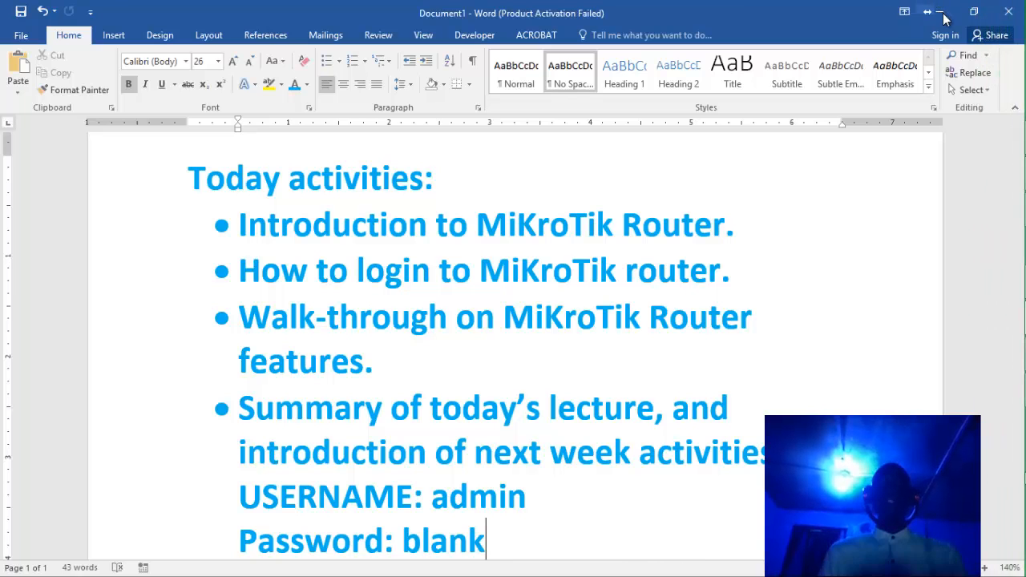
Minimize Word to reveal the WebFig Quick Set page in Chrome.
{"action": "left_click", "coordinate": [942, 14]}
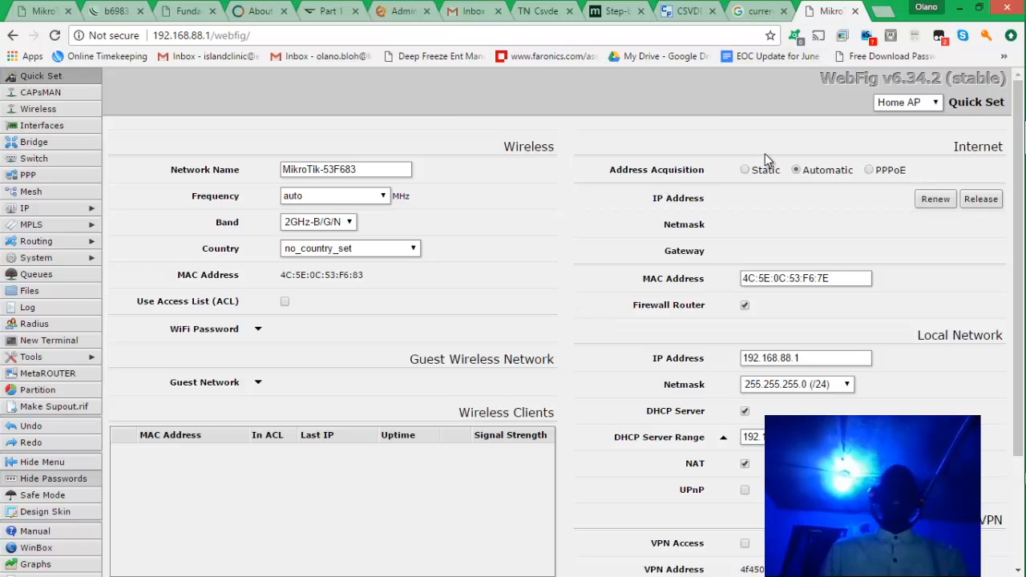
Switch to the MTCRE certificate tab and go back to My Certificates.
{"action": "left_click", "coordinate": [120, 13]}
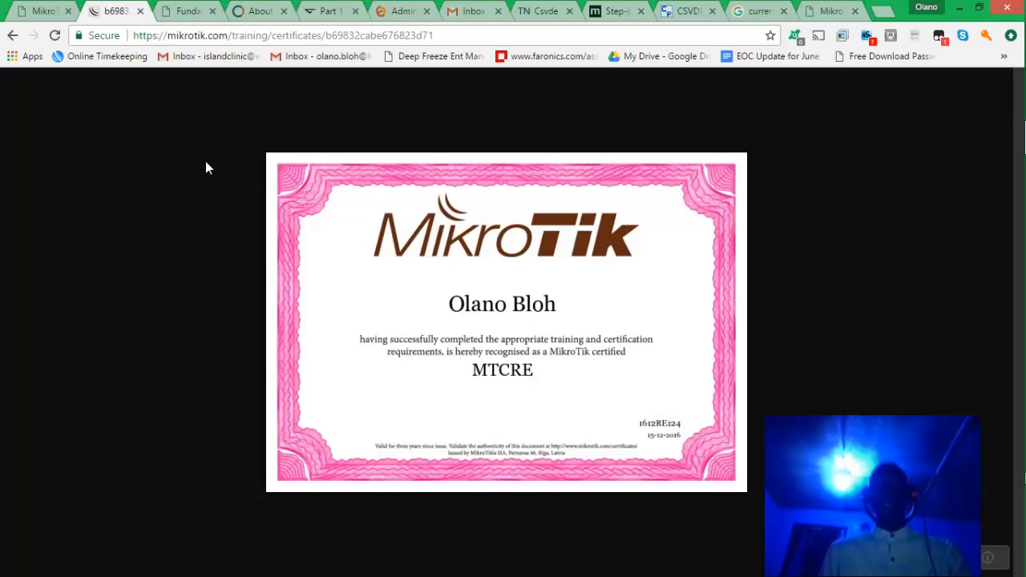
{"action": "left_click", "coordinate": [12, 36]}
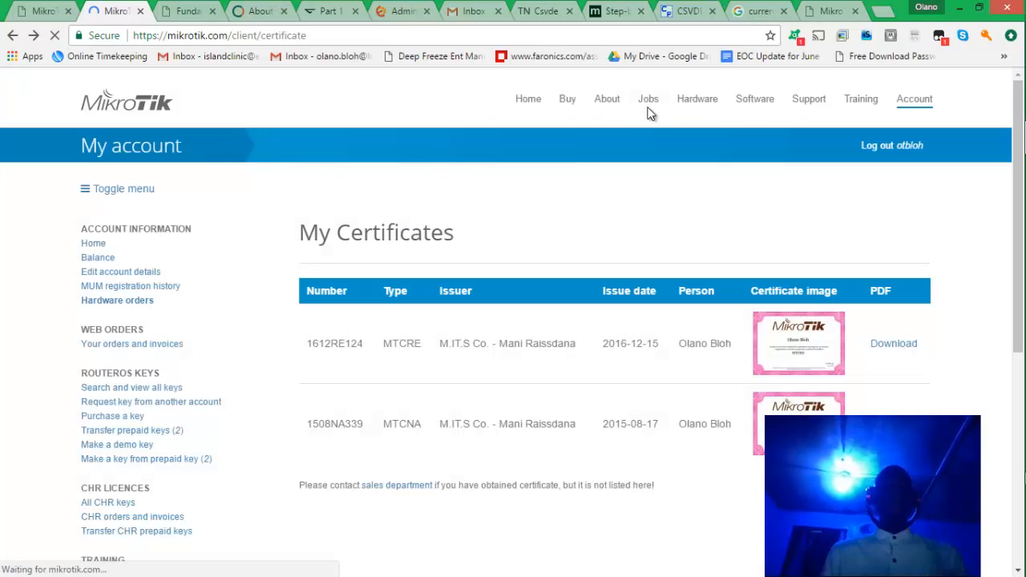
Open Software downloads and scroll to the X86, MIPSLE and MMIPS RouterOS packages.
{"action": "left_click", "coordinate": [759, 100]}
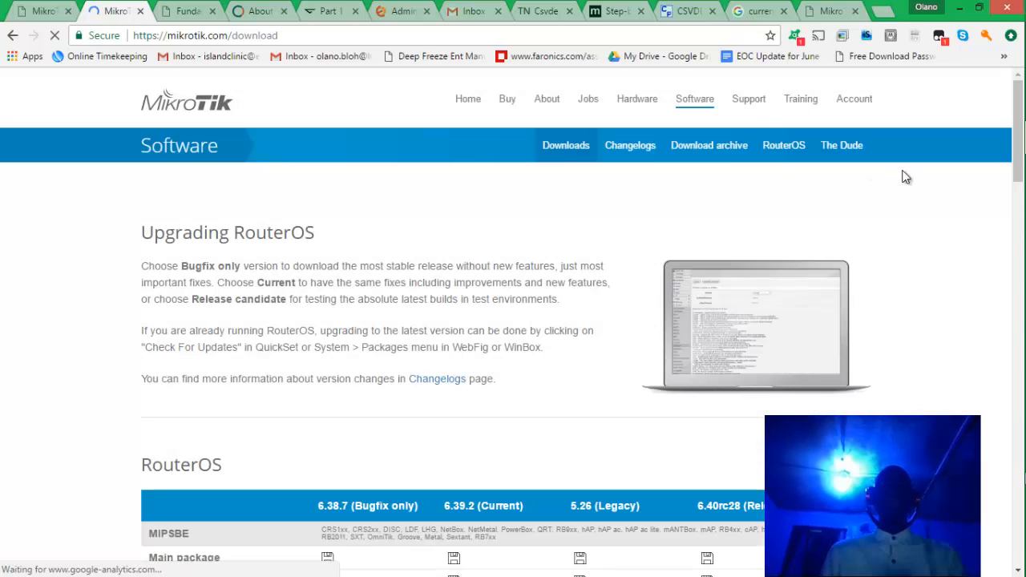
{"action": "left_click_drag", "start_coordinate": [1016, 127], "coordinate": [1014, 186]}
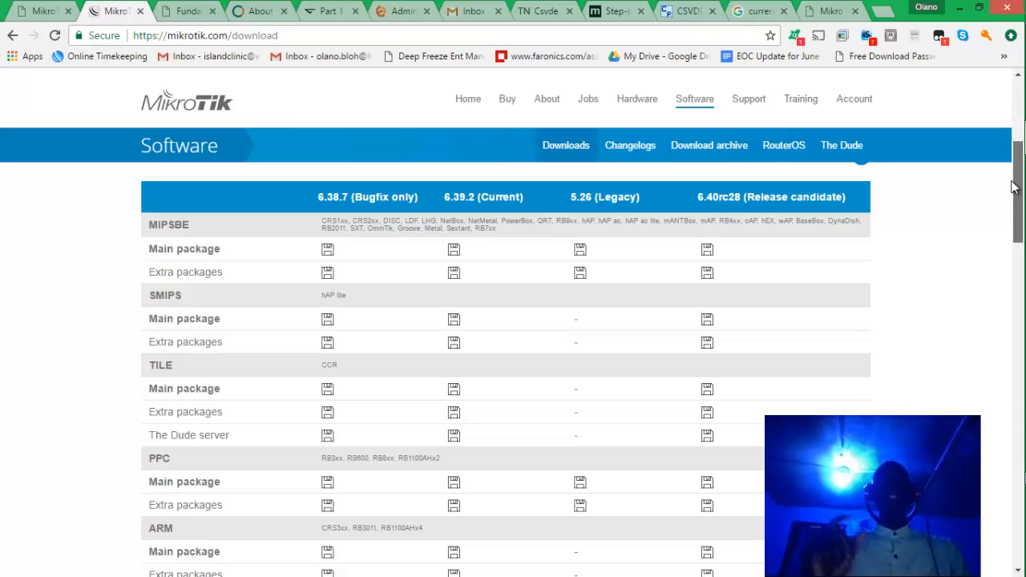
{"action": "left_click_drag", "start_coordinate": [1014, 187], "coordinate": [1014, 188]}
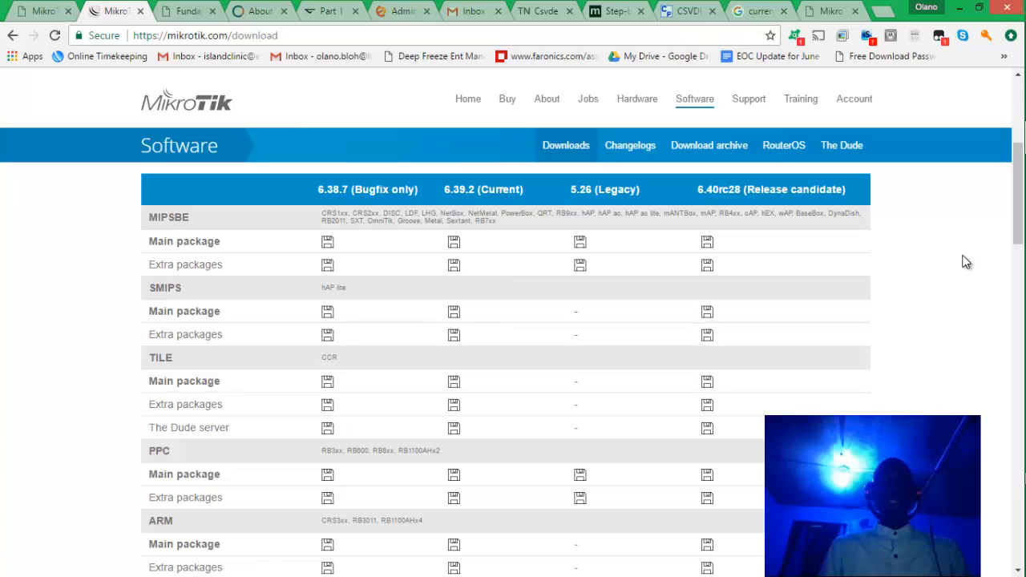
{"action": "left_click_drag", "start_coordinate": [1019, 236], "coordinate": [1003, 321]}
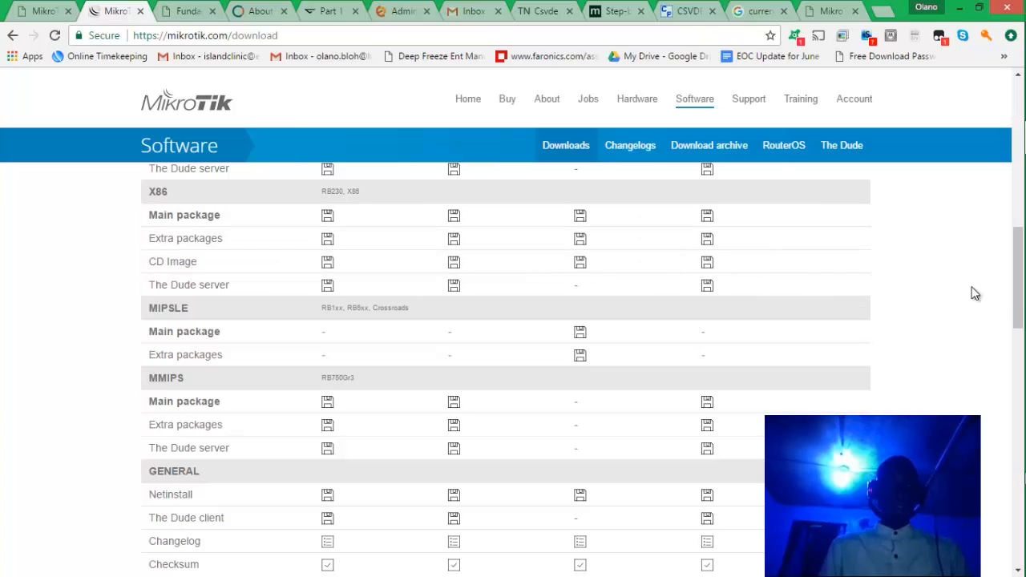
Scroll the download page past Cloud Hosted Router and SwitchOS to show Winbox 3.11.
{"action": "left_click_drag", "start_coordinate": [1016, 292], "coordinate": [1005, 359]}
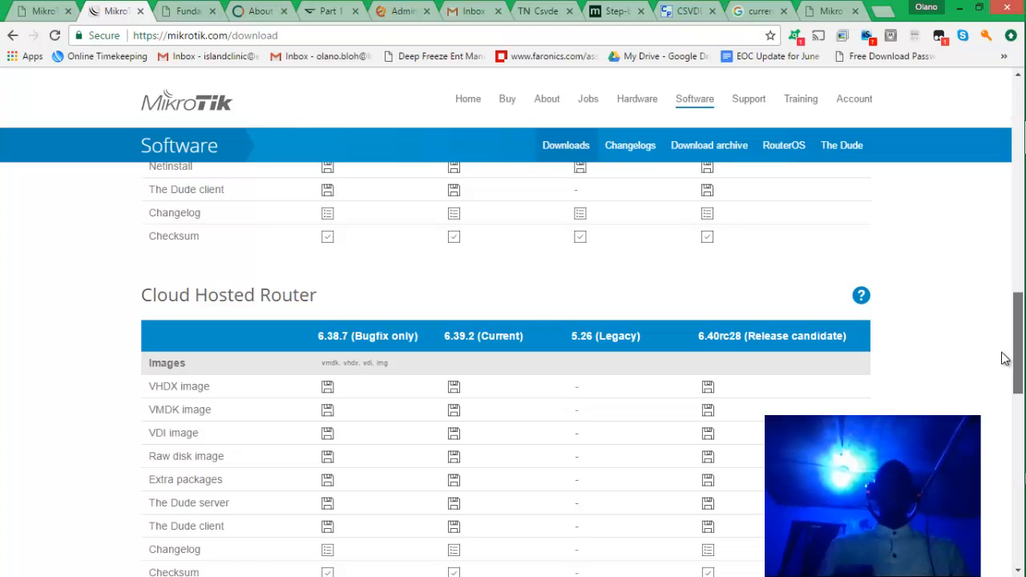
{"action": "scroll", "coordinate": [1002, 354], "scroll_direction": "down", "scroll_amount": 1}
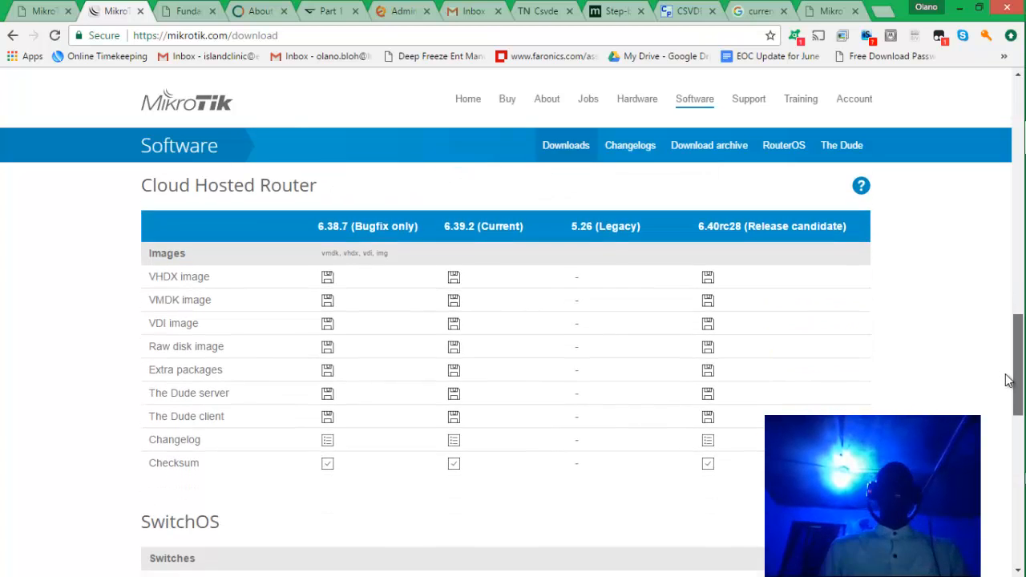
{"action": "scroll", "coordinate": [1008, 389], "scroll_direction": "down", "scroll_amount": 2}
{"action": "scroll", "coordinate": [998, 424], "scroll_direction": "down", "scroll_amount": 2}
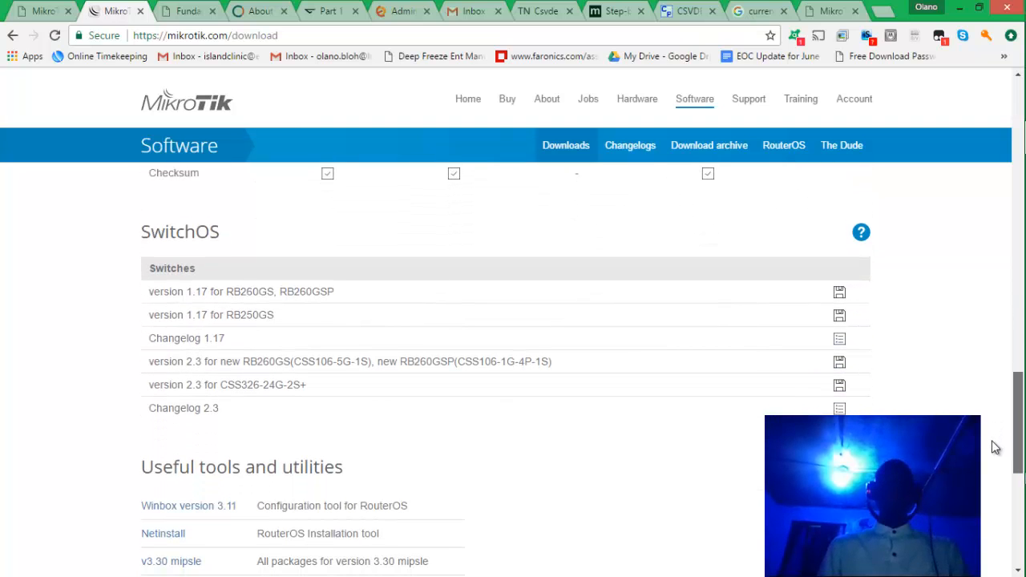
{"action": "scroll", "coordinate": [996, 441], "scroll_direction": "down", "scroll_amount": 2}
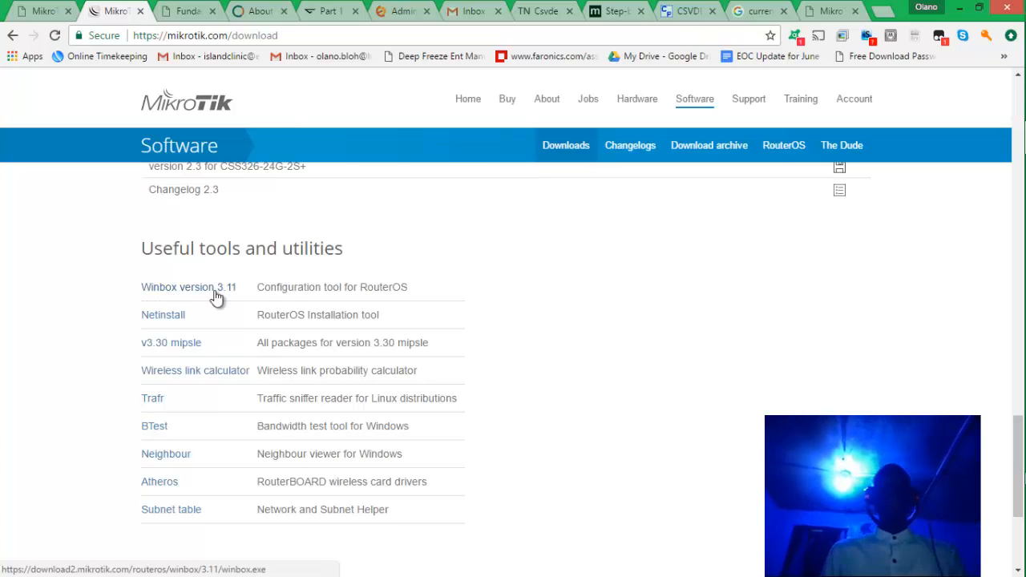
Minimize Chrome and bring the WinBox login window forward from the taskbar.
{"action": "left_click", "coordinate": [960, 7]}
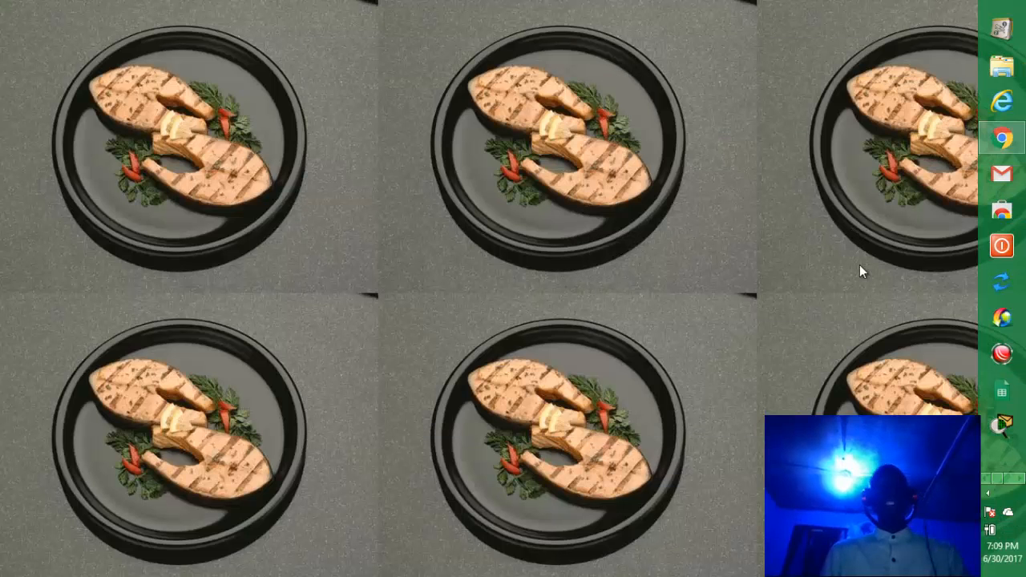
{"action": "left_click", "coordinate": [1017, 479]}
{"action": "left_click", "coordinate": [994, 480]}
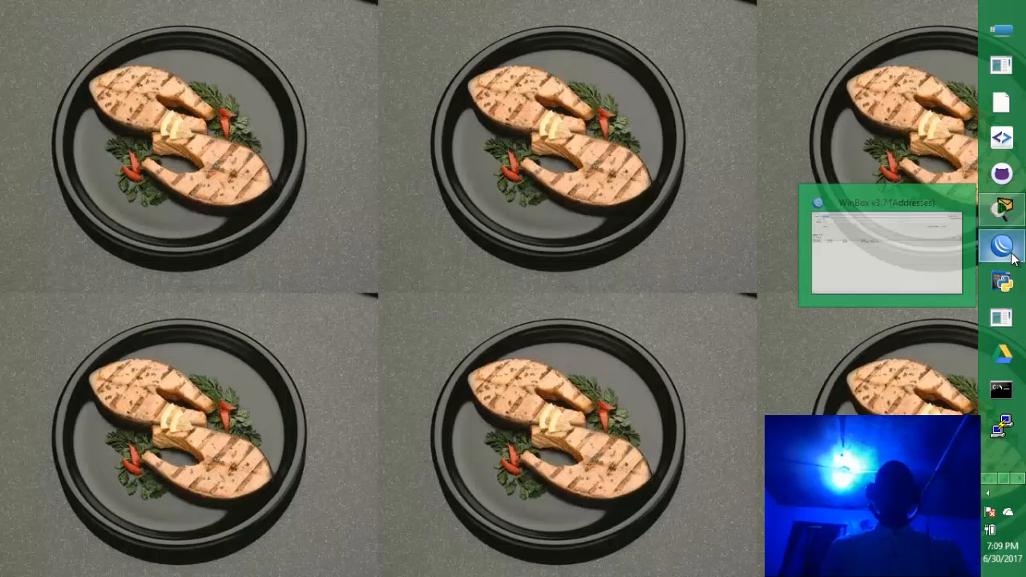
{"action": "left_click", "coordinate": [895, 252]}
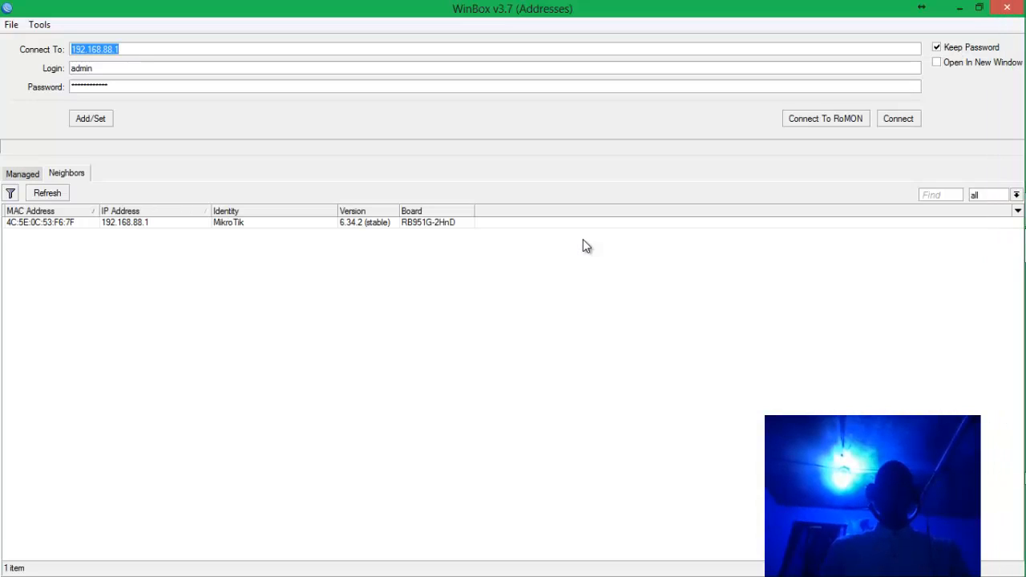
Refresh neighbours, target the router at 192.168.88.1 and clear the password field.
{"action": "left_click", "coordinate": [34, 197]}
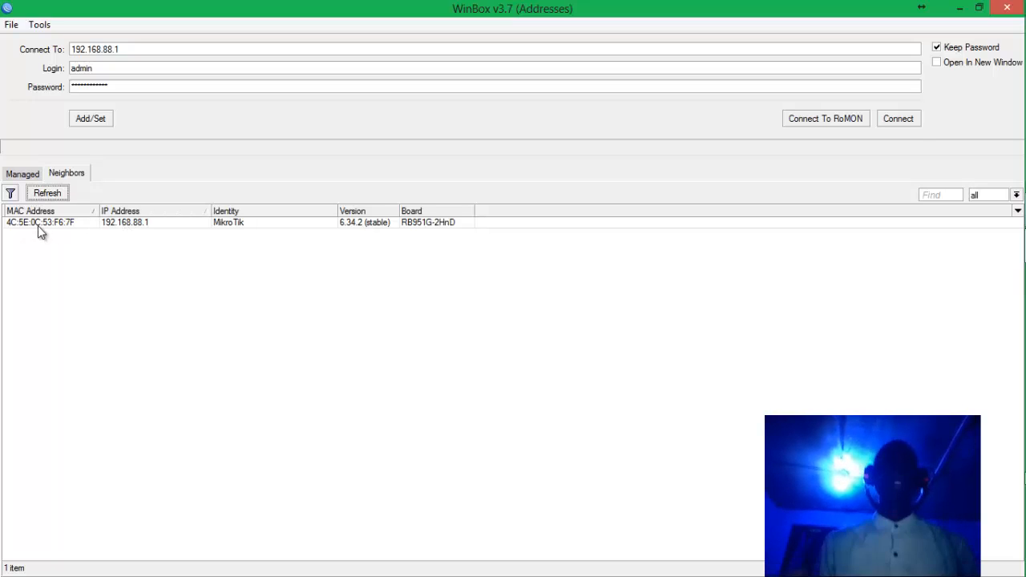
{"action": "left_click", "coordinate": [33, 224]}
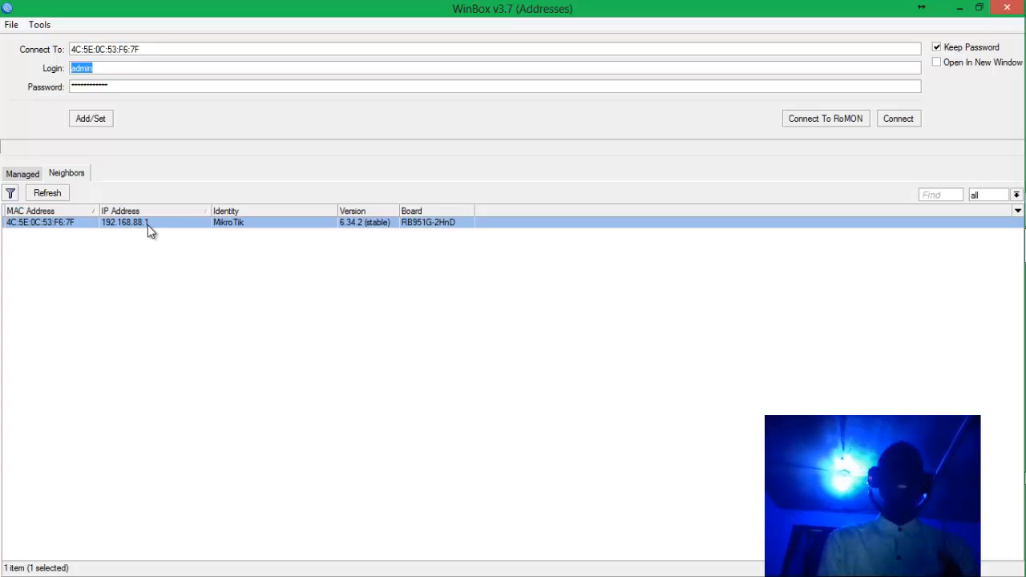
{"action": "left_click", "coordinate": [147, 225]}
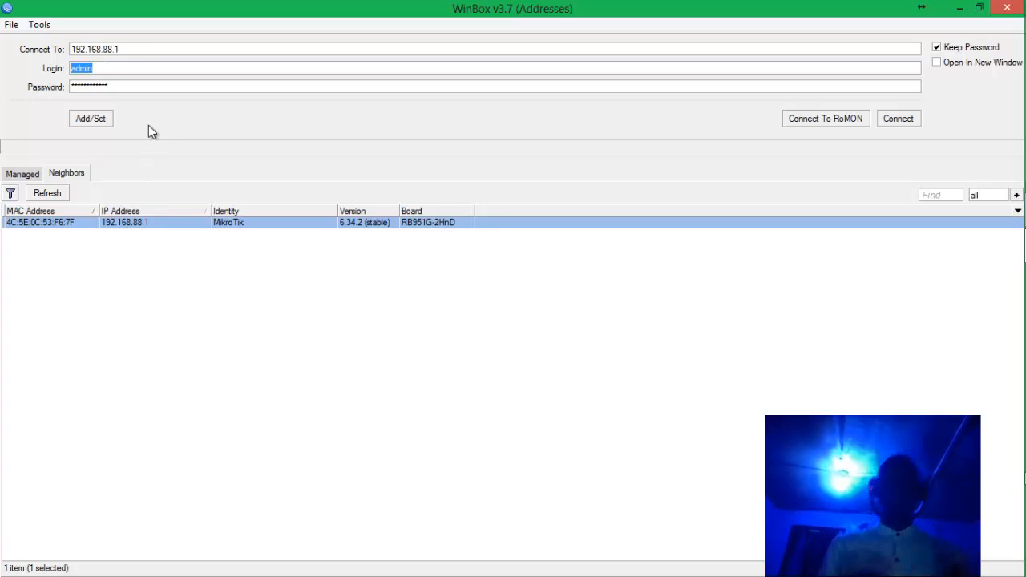
{"action": "left_click", "coordinate": [47, 226]}
{"action": "left_click", "coordinate": [123, 221]}
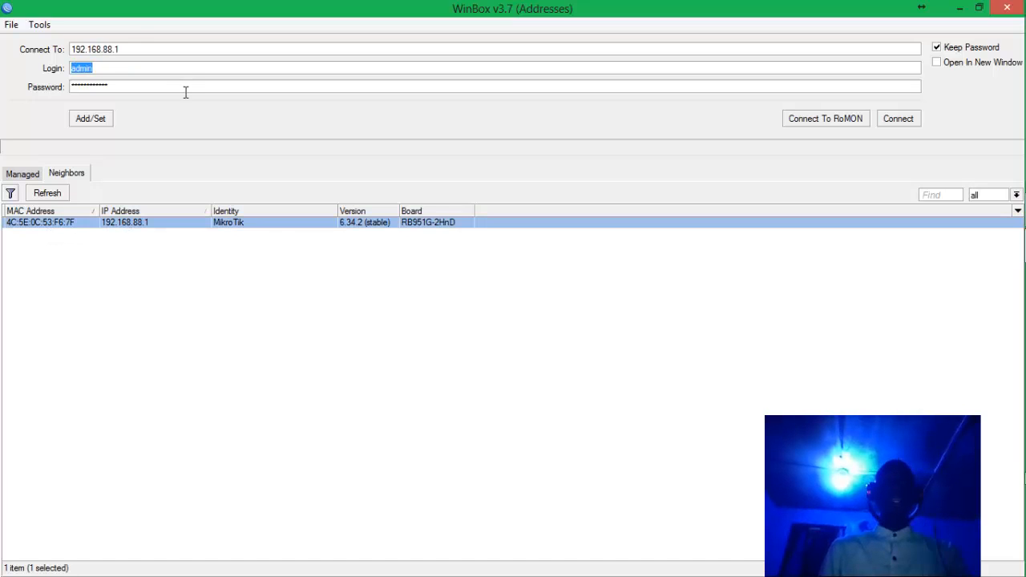
{"action": "key", "text": "Tab"}
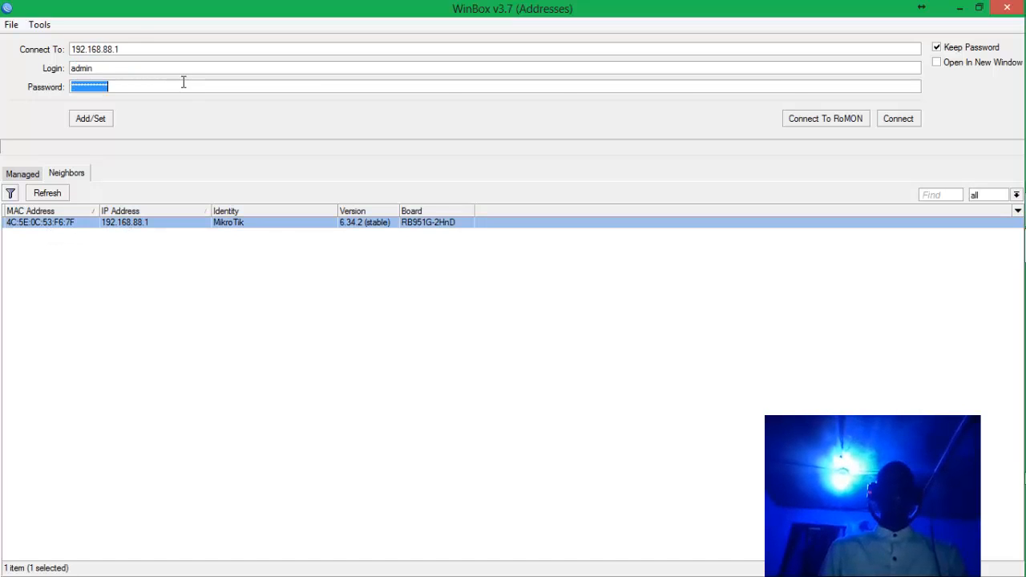
{"action": "key", "text": "BackSpace"}
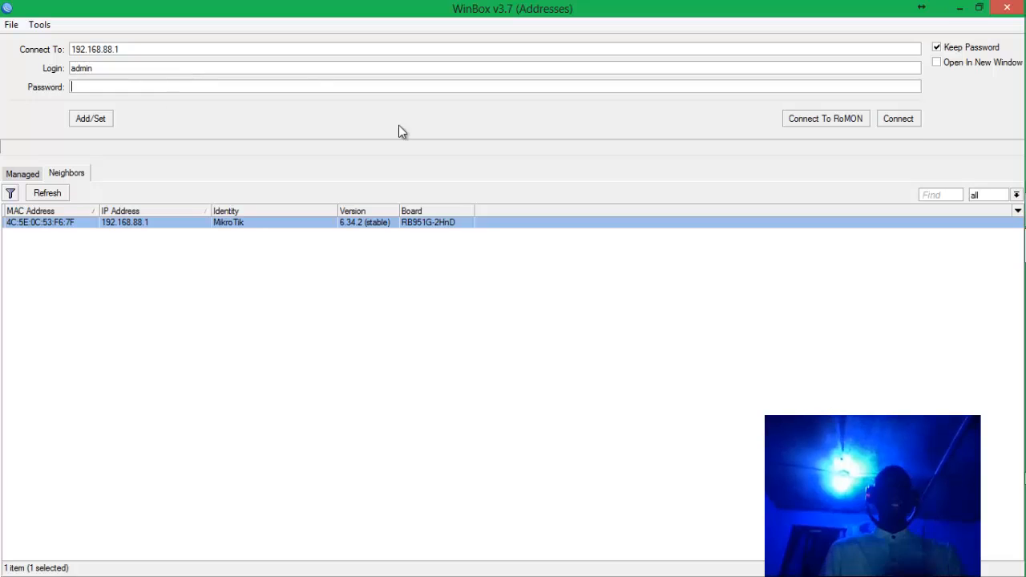
Connect to 192.168.88.1 and dismiss the RouterOS Default Configuration notice.
{"action": "left_click", "coordinate": [894, 120]}
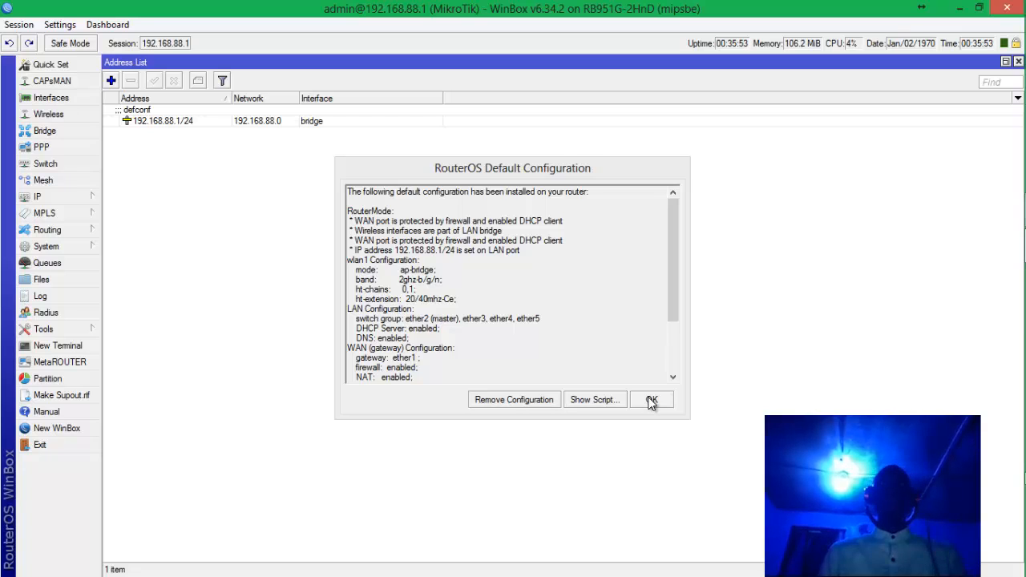
{"action": "left_click", "coordinate": [651, 399]}
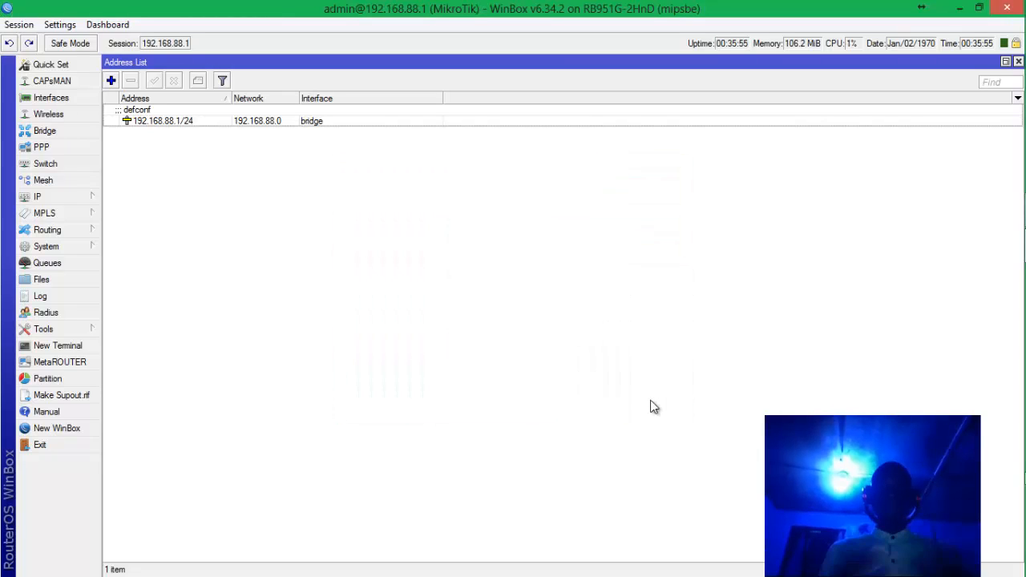
{"action": "mouse_move", "coordinate": [1020, 377]}
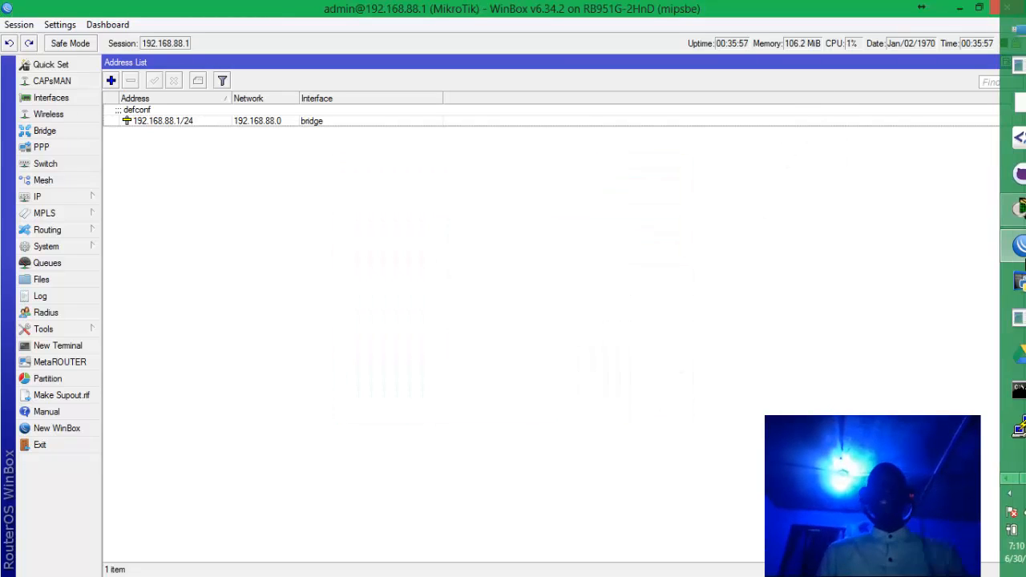
{"action": "left_click", "coordinate": [1021, 479]}
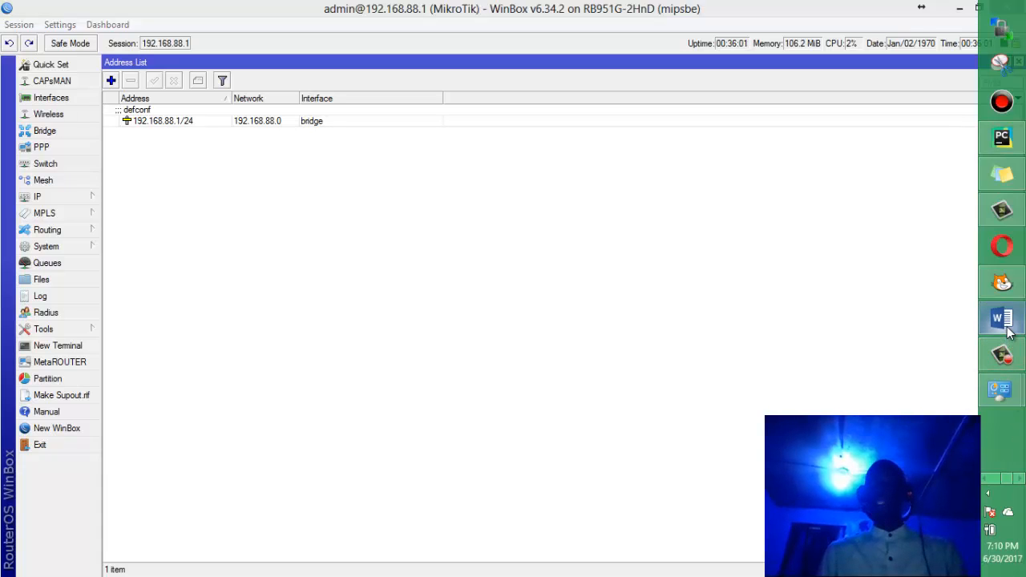
{"action": "key", "text": "alt+Tab"}
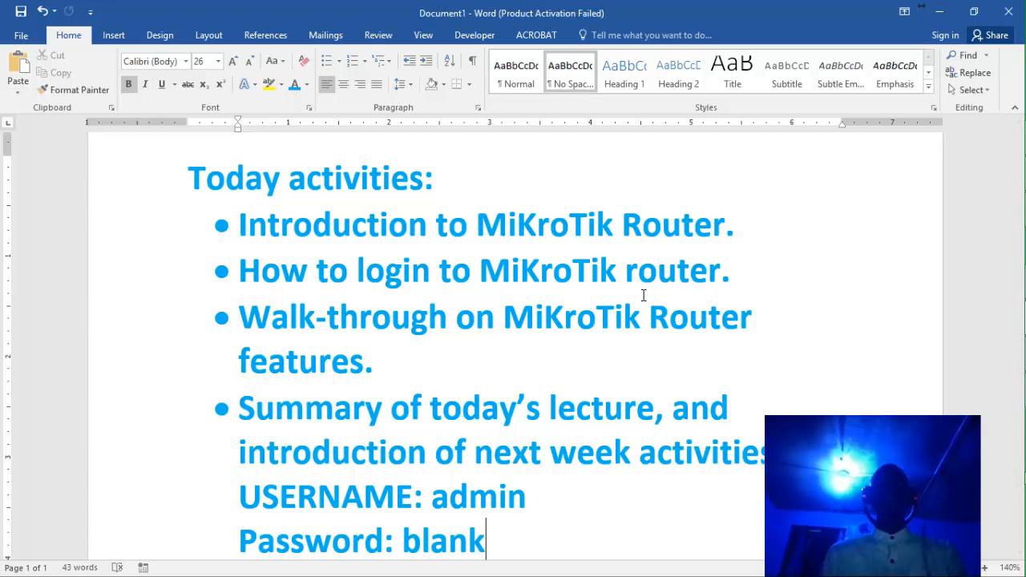
{"action": "left_click", "coordinate": [945, 12]}
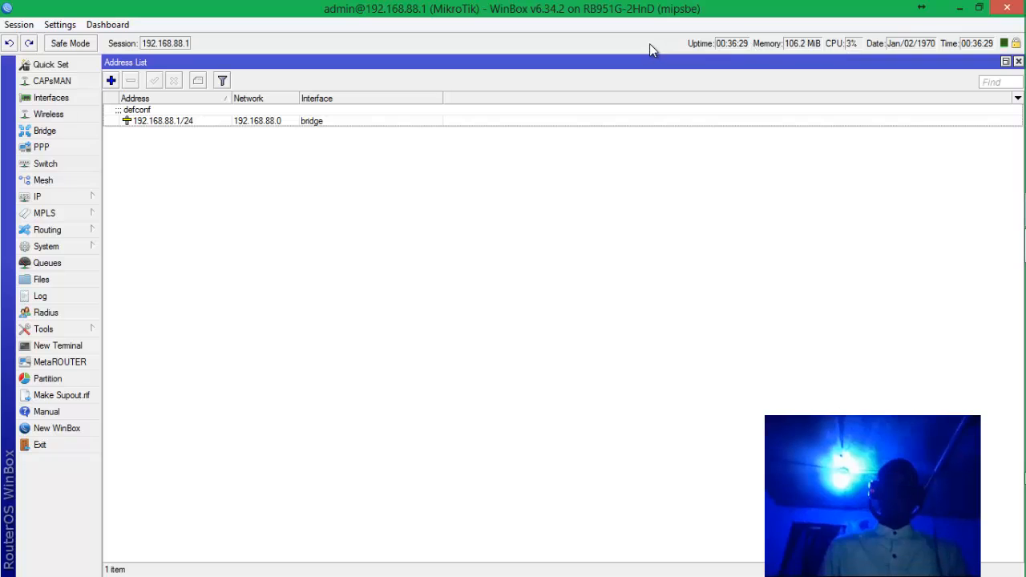
Add a Time readout to the WinBox status bar from its right-click menu.
{"action": "right_click", "coordinate": [709, 51]}
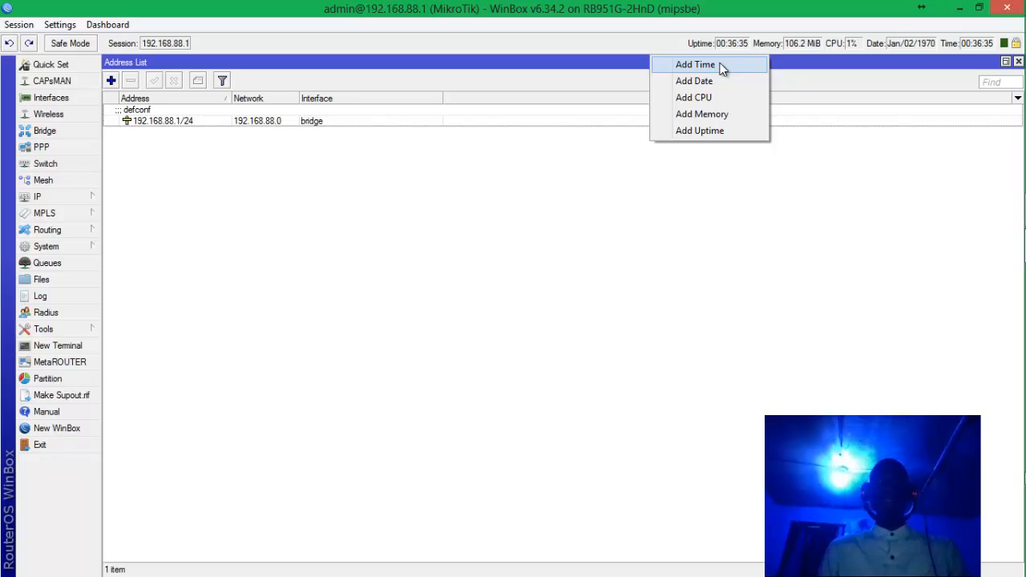
{"action": "left_click", "coordinate": [582, 41]}
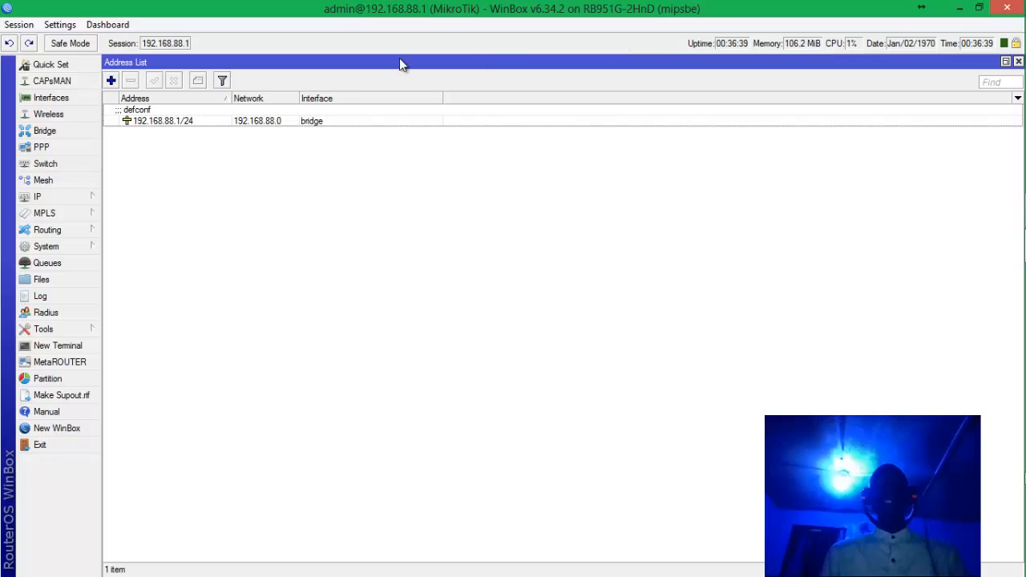
{"action": "right_click", "coordinate": [618, 45]}
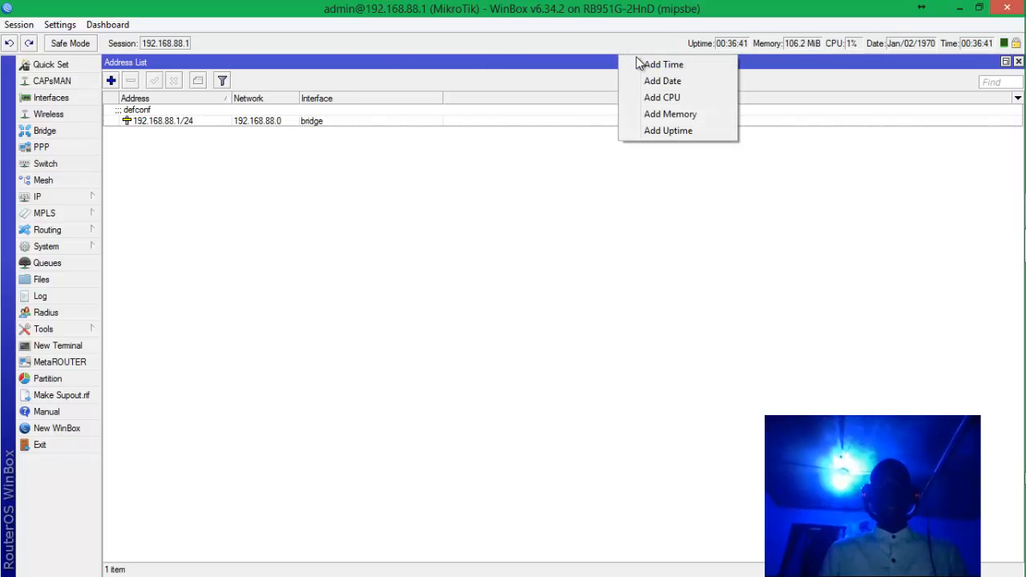
{"action": "left_click", "coordinate": [649, 65]}
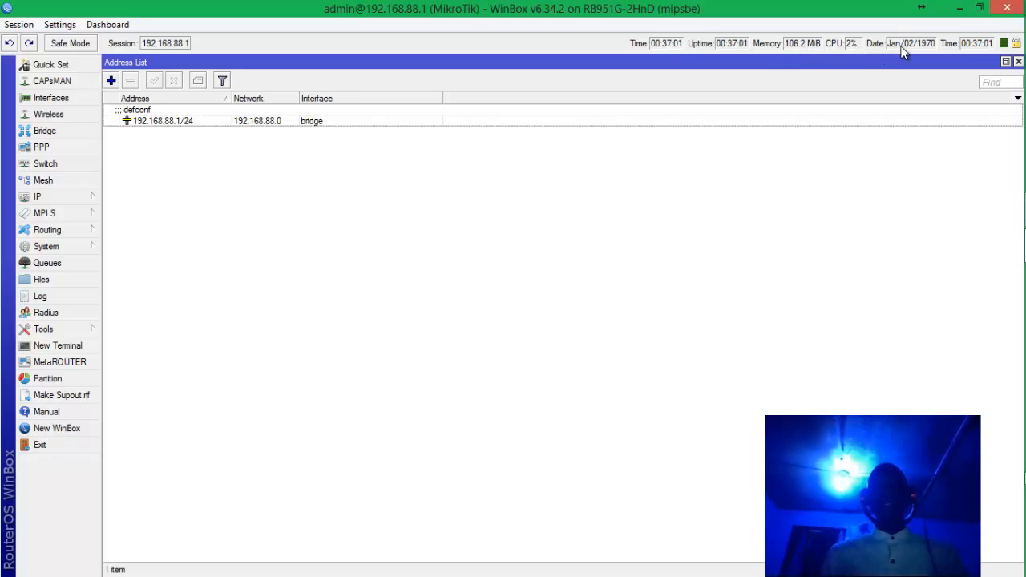
{"action": "right_click", "coordinate": [575, 48]}
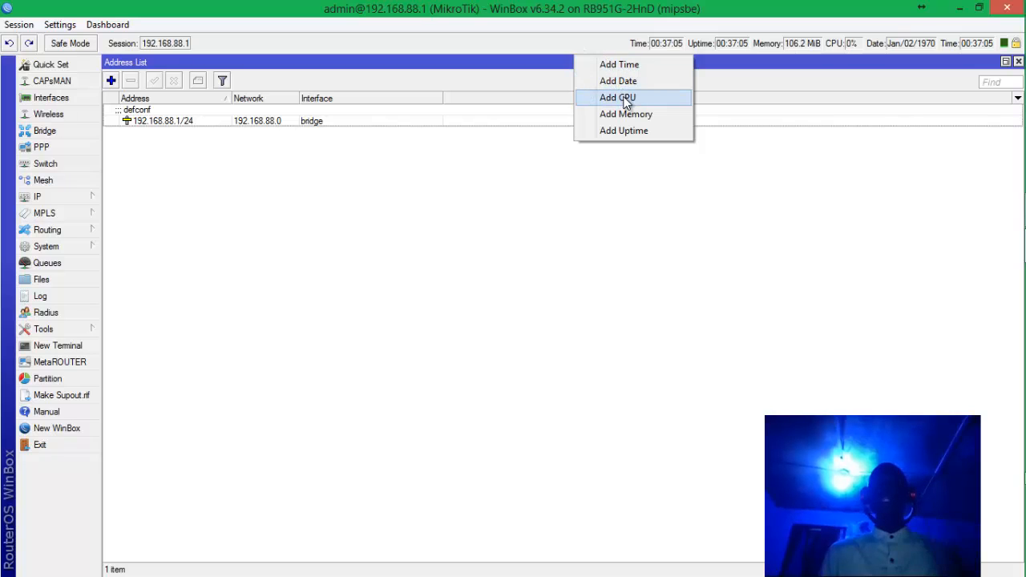
{"action": "left_click", "coordinate": [418, 208]}
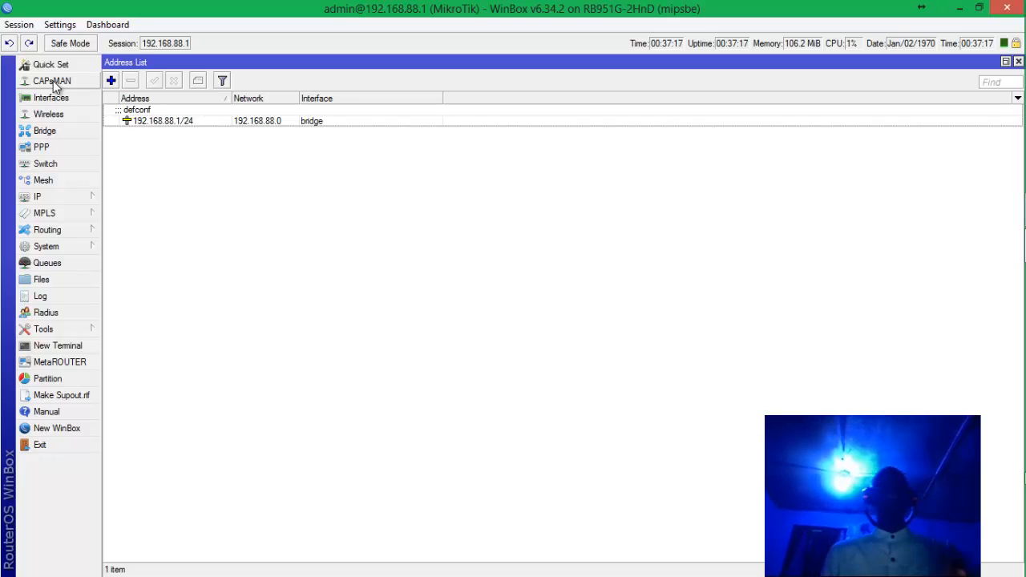
{"action": "left_click", "coordinate": [55, 83]}
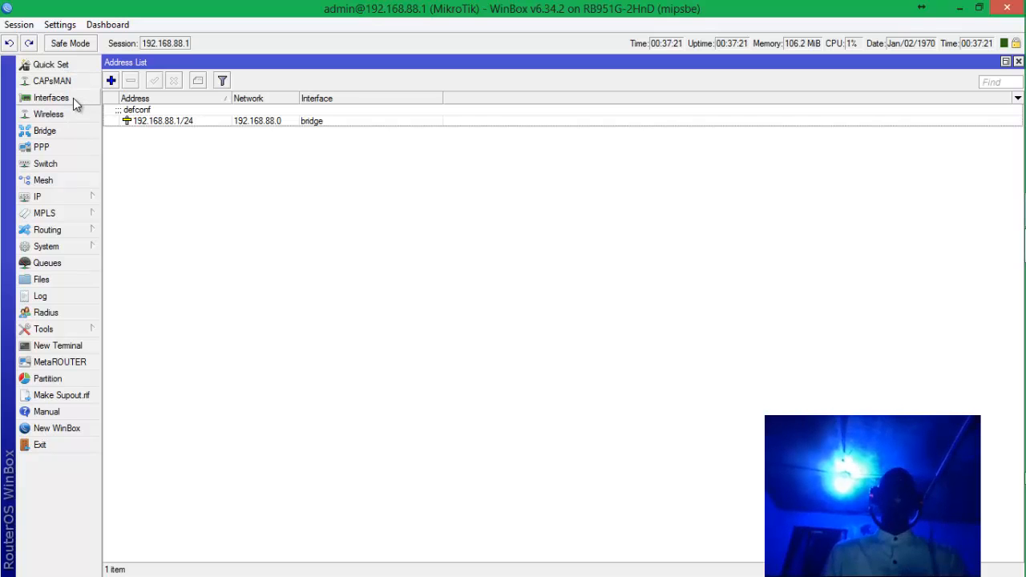
{"action": "left_click", "coordinate": [76, 102]}
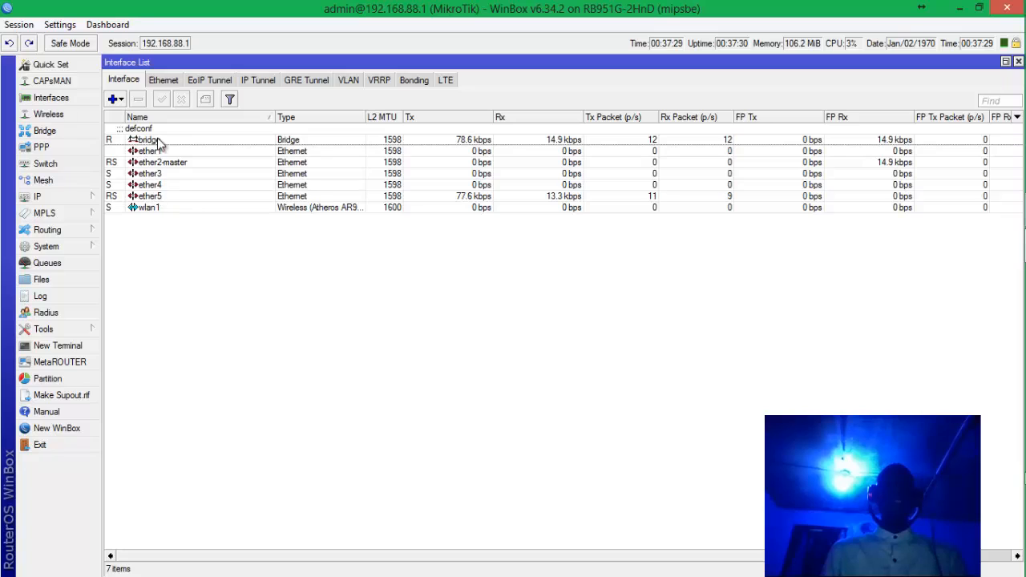
{"action": "left_click", "coordinate": [157, 152]}
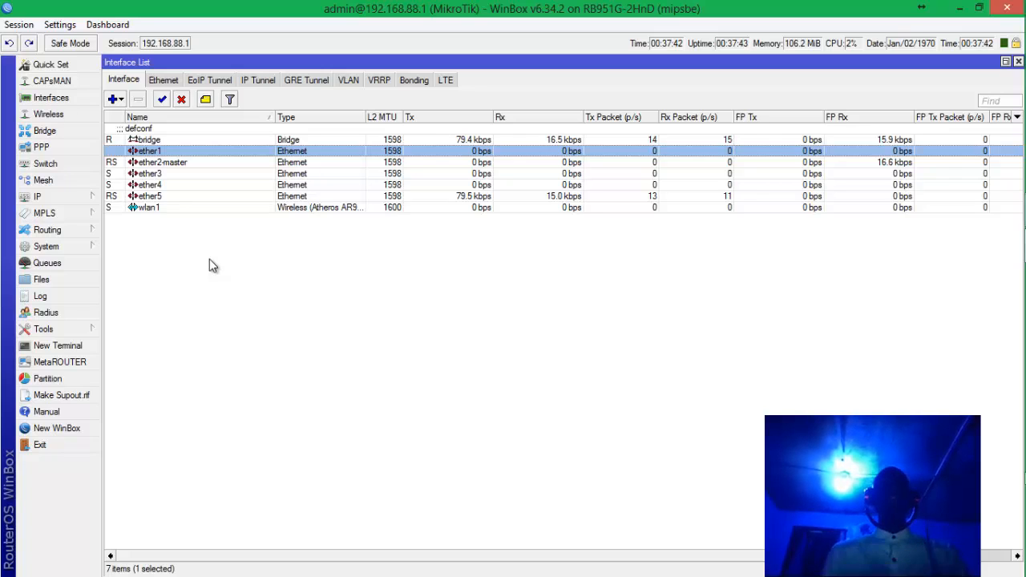
{"action": "left_click", "coordinate": [190, 163]}
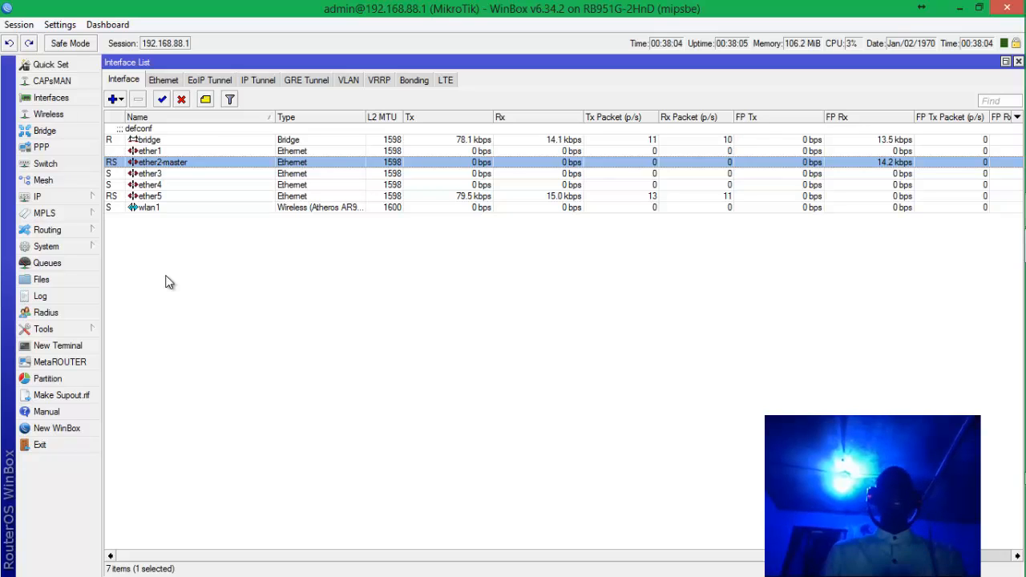
{"action": "left_click", "coordinate": [168, 210]}
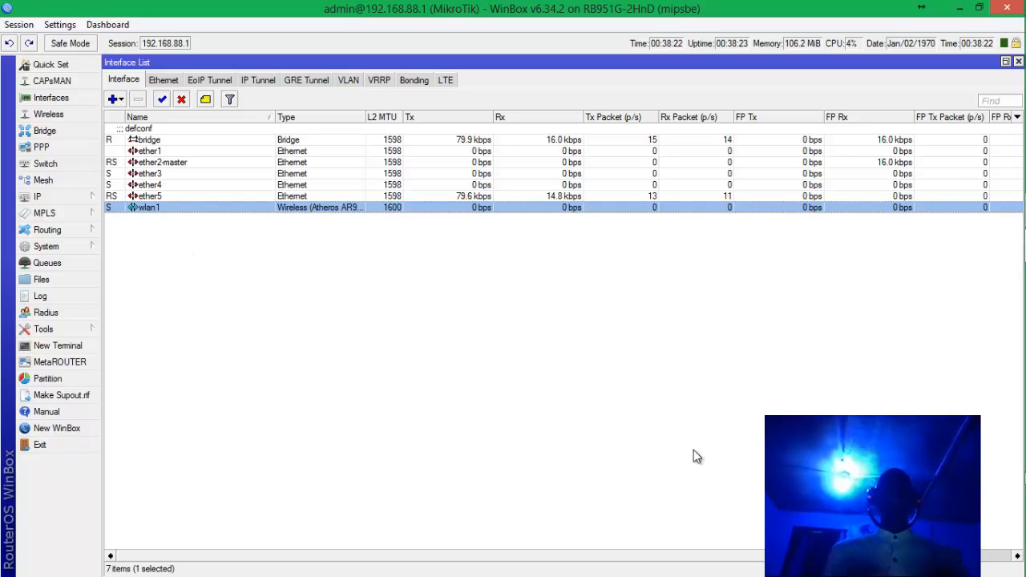
{"action": "mouse_move", "coordinate": [1014, 470]}
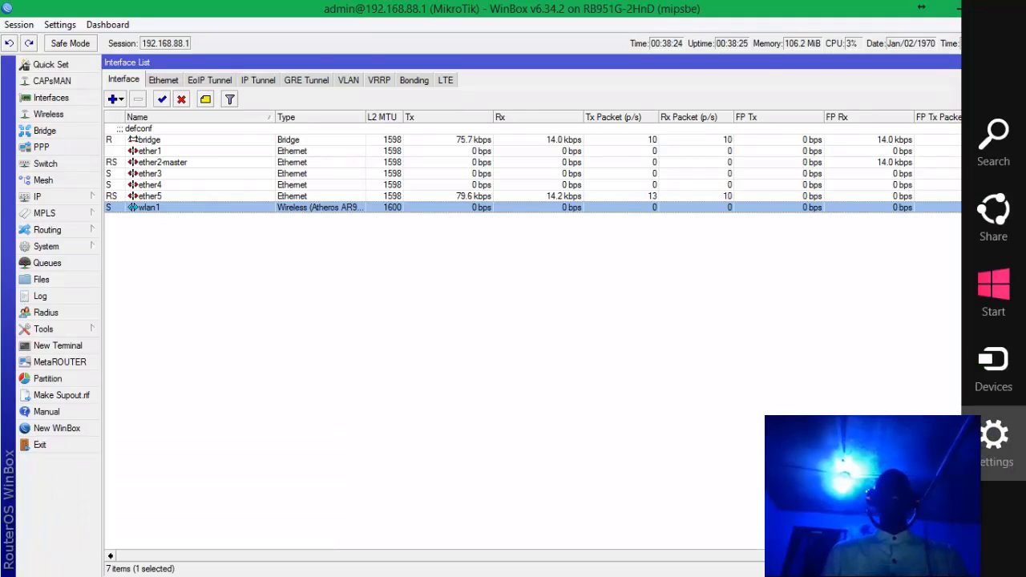
{"action": "left_click", "coordinate": [996, 457]}
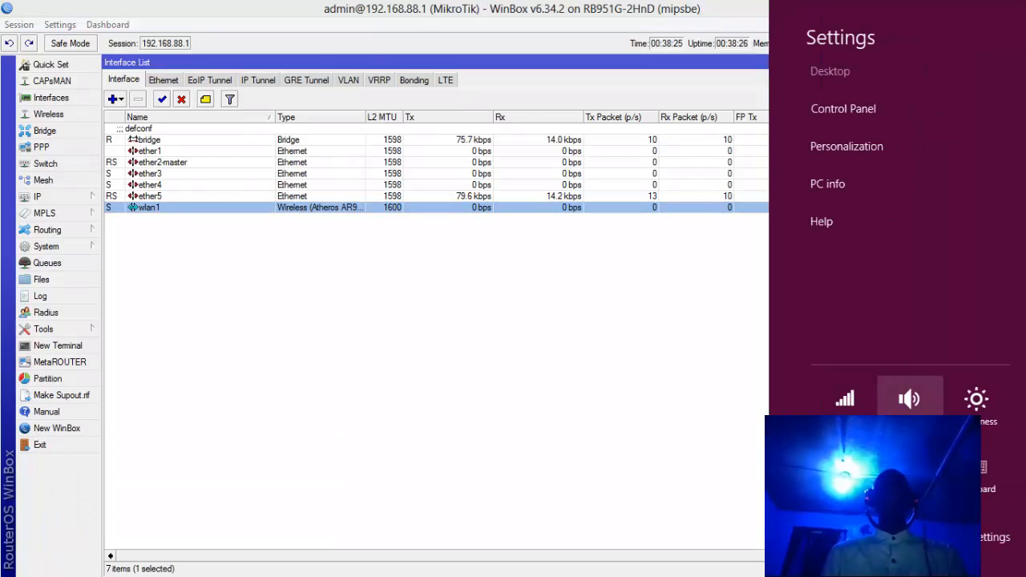
{"action": "left_click", "coordinate": [830, 399]}
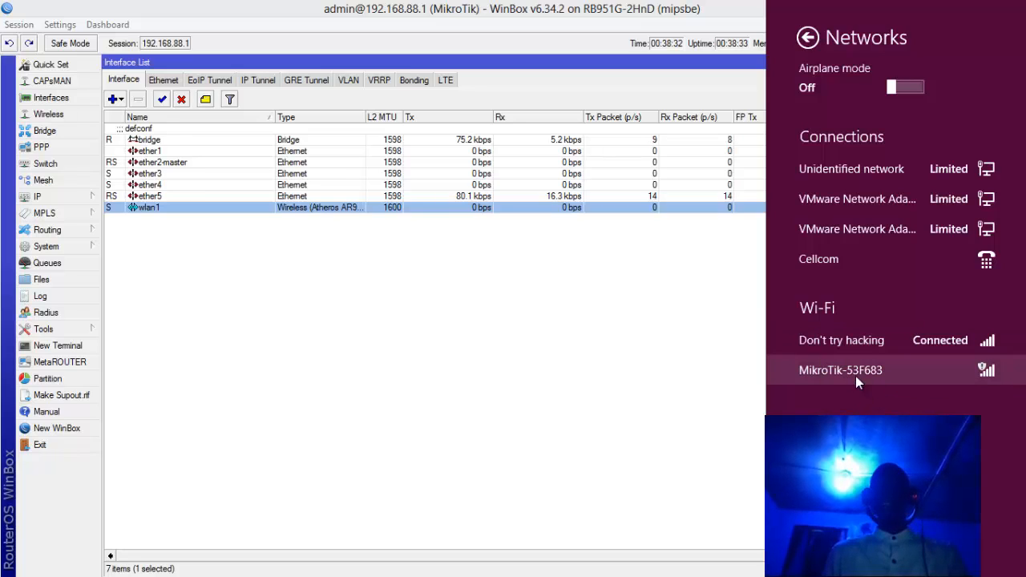
{"action": "mouse_move", "coordinate": [854, 371]}
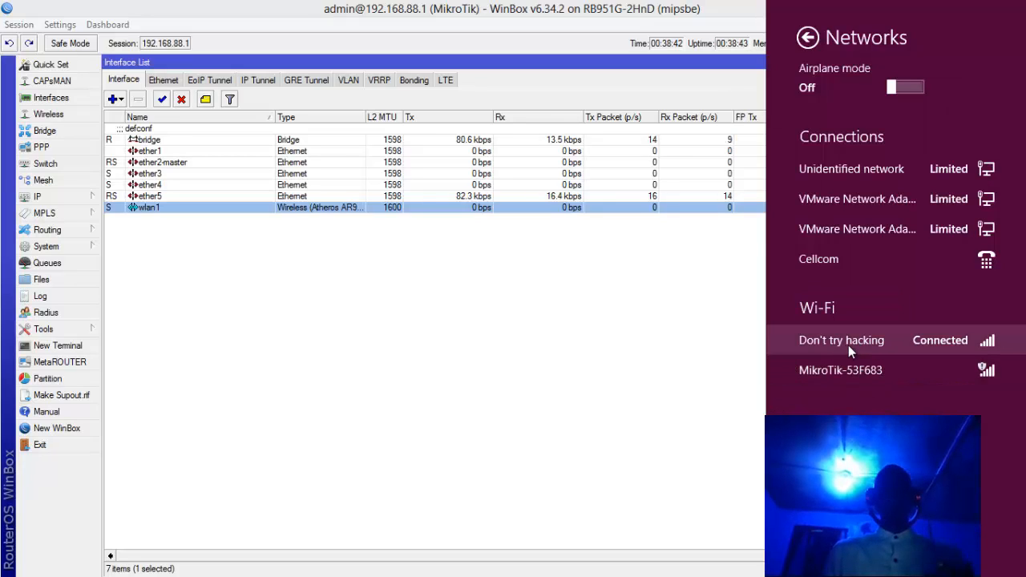
{"action": "left_click", "coordinate": [663, 346]}
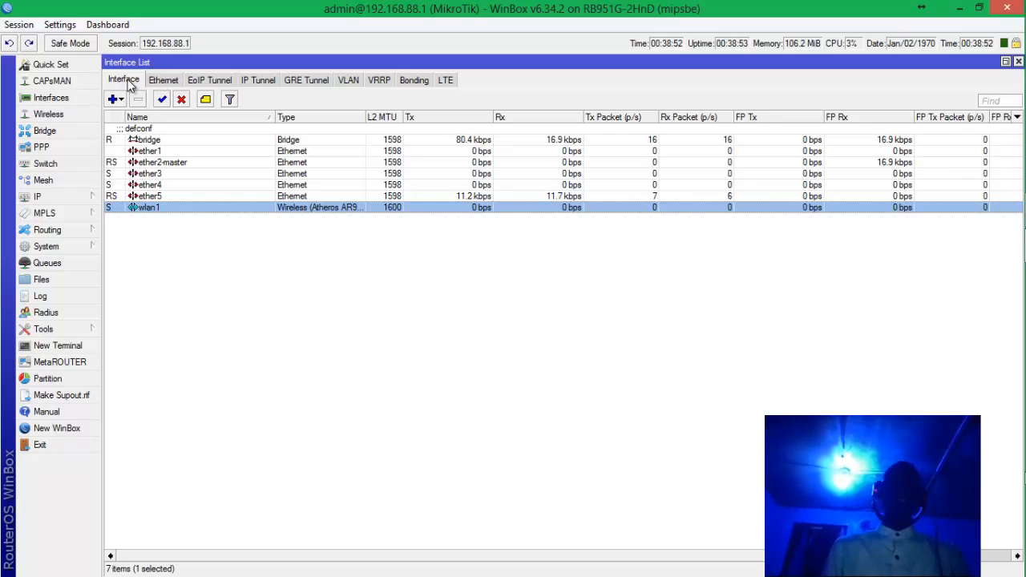
{"action": "left_click", "coordinate": [164, 81]}
{"action": "left_click", "coordinate": [204, 79]}
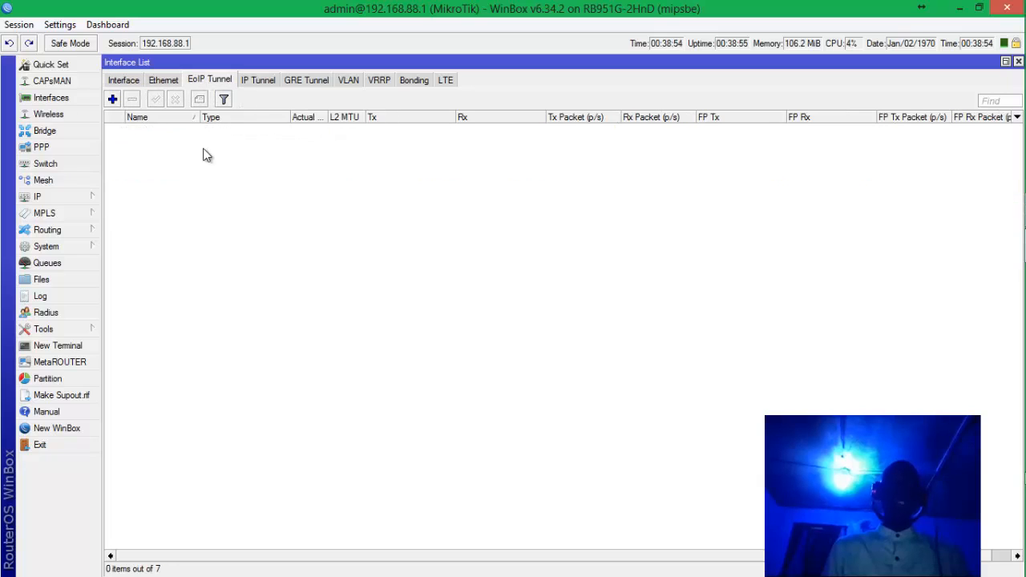
{"action": "left_click", "coordinate": [258, 82]}
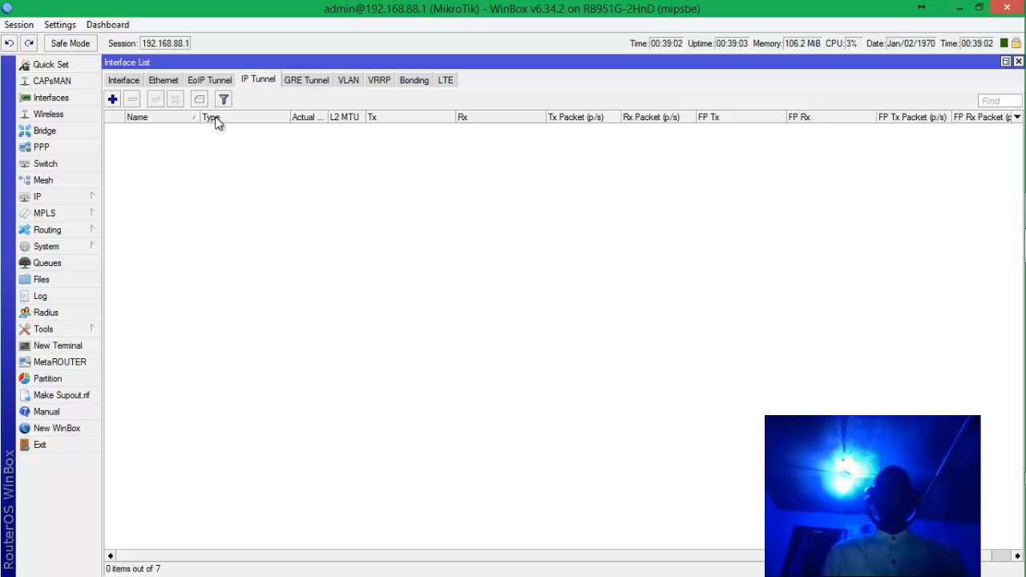
{"action": "left_click", "coordinate": [125, 81]}
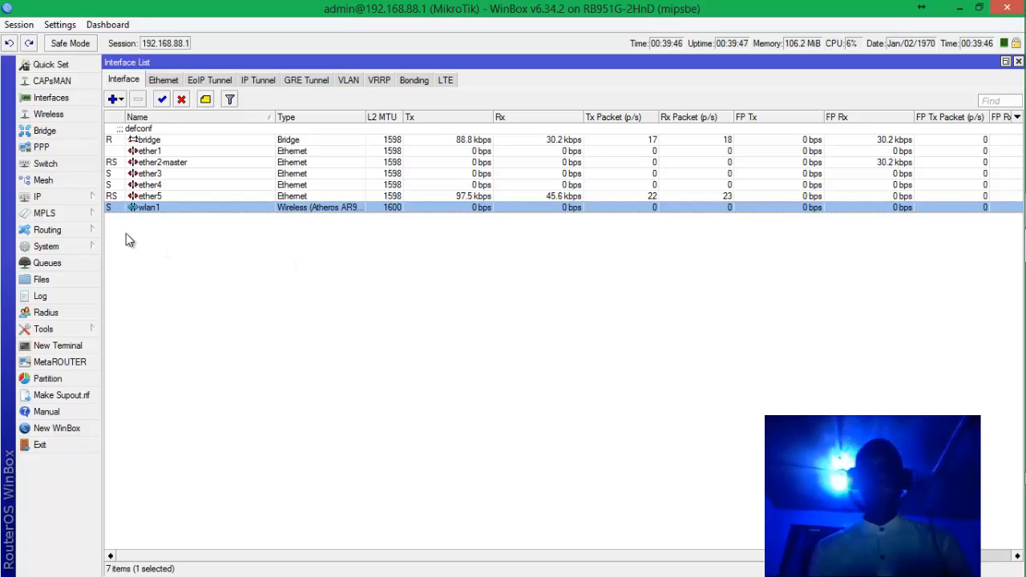
Maximize Wireless Tables, check the Interfaces and Registration tabs, then open the Bridge list.
{"action": "left_click", "coordinate": [67, 117]}
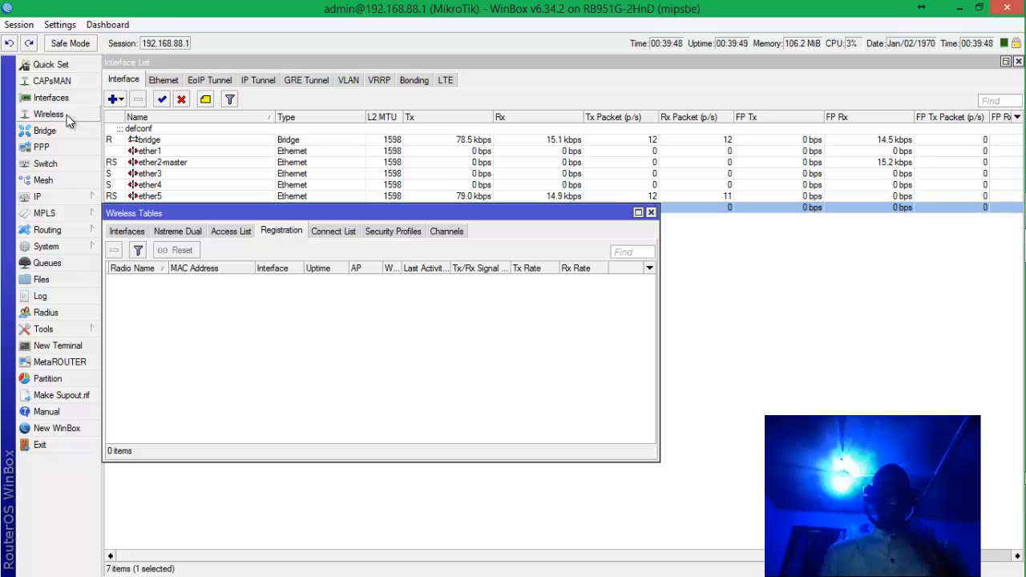
{"action": "double_click", "coordinate": [273, 212]}
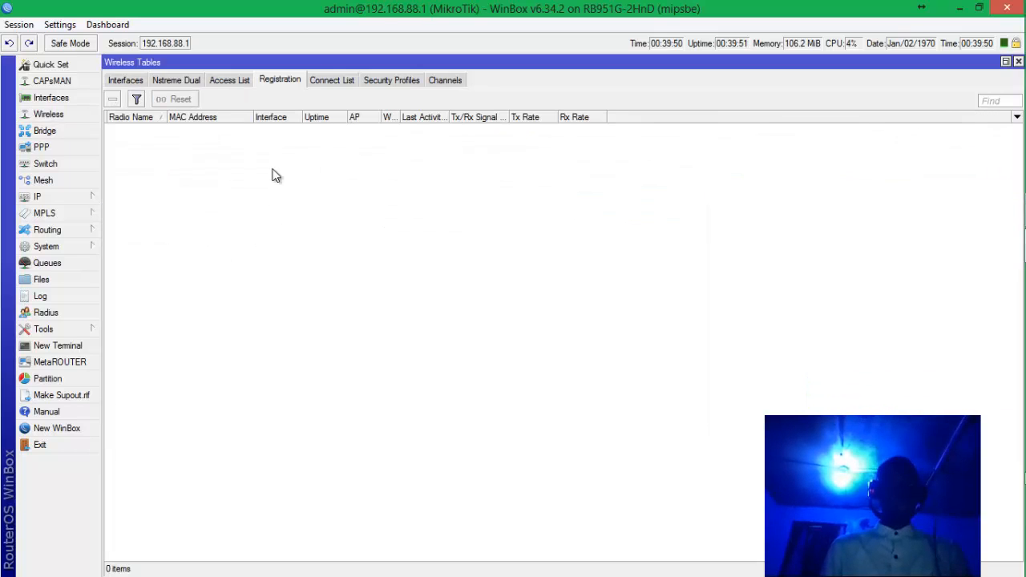
{"action": "left_click", "coordinate": [130, 80]}
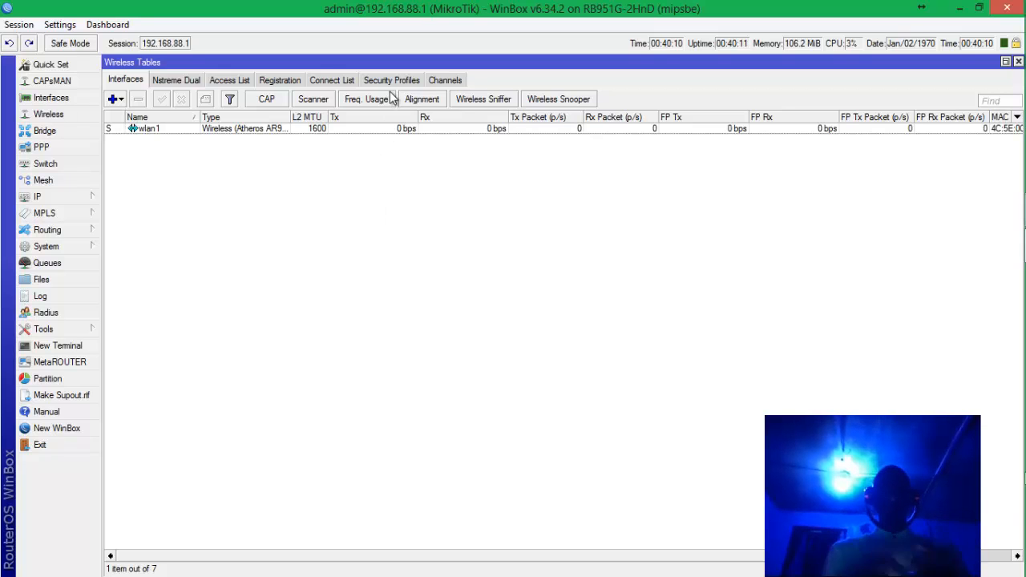
{"action": "left_click", "coordinate": [294, 81]}
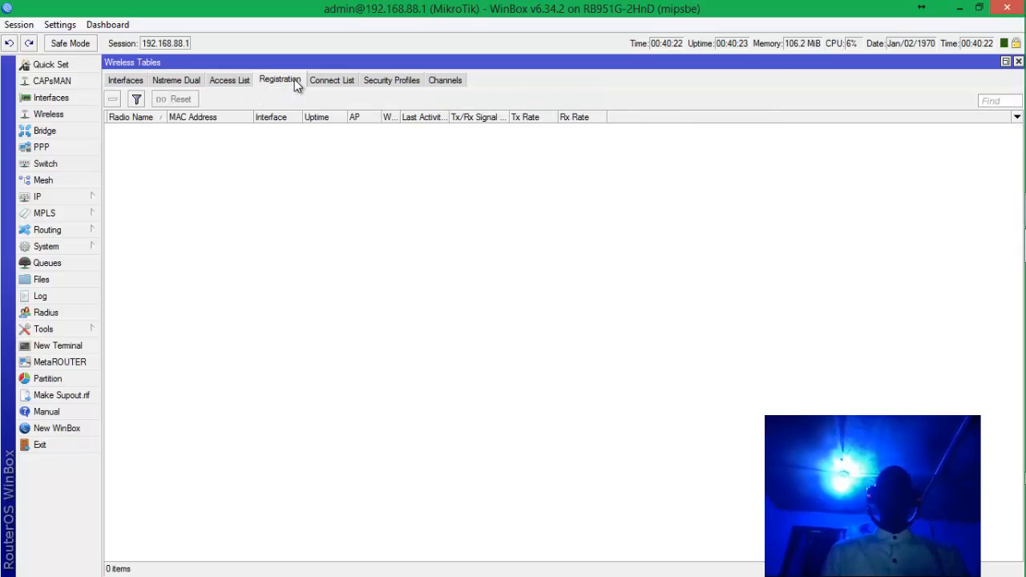
{"action": "left_click", "coordinate": [116, 80]}
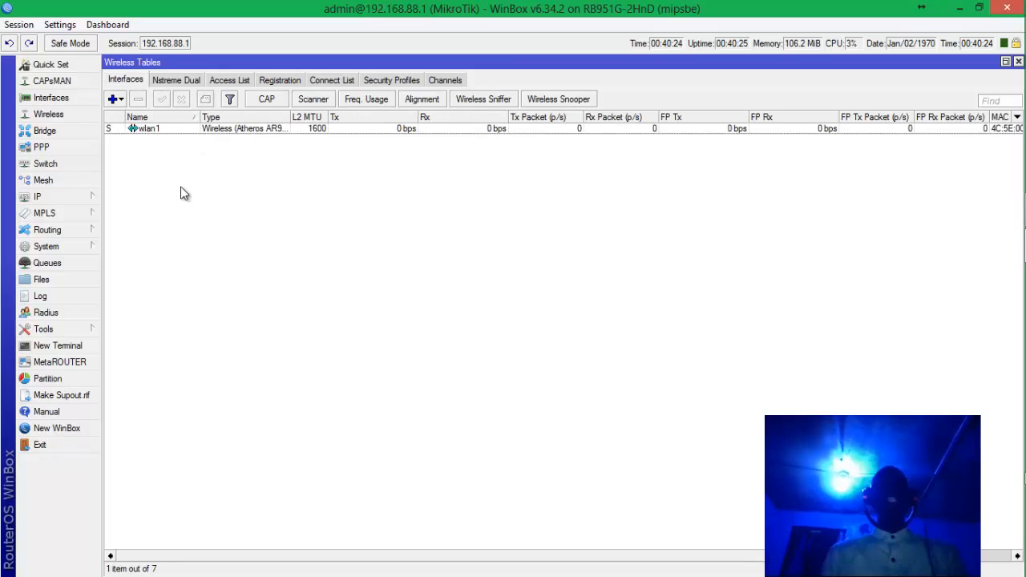
{"action": "left_click", "coordinate": [59, 133]}
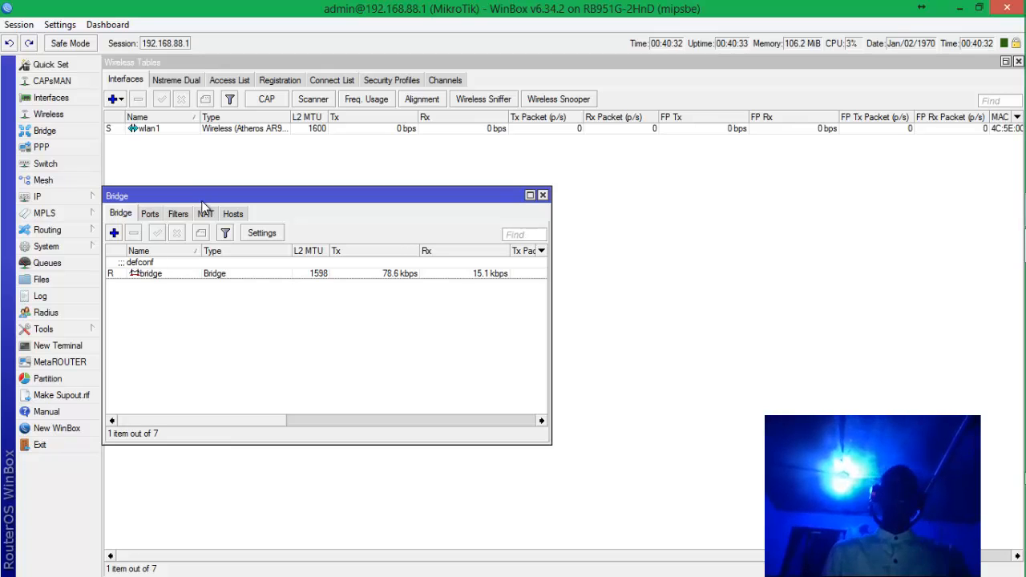
Close the Bridge window and open the IP menu, which drops the router session.
{"action": "left_click", "coordinate": [542, 196]}
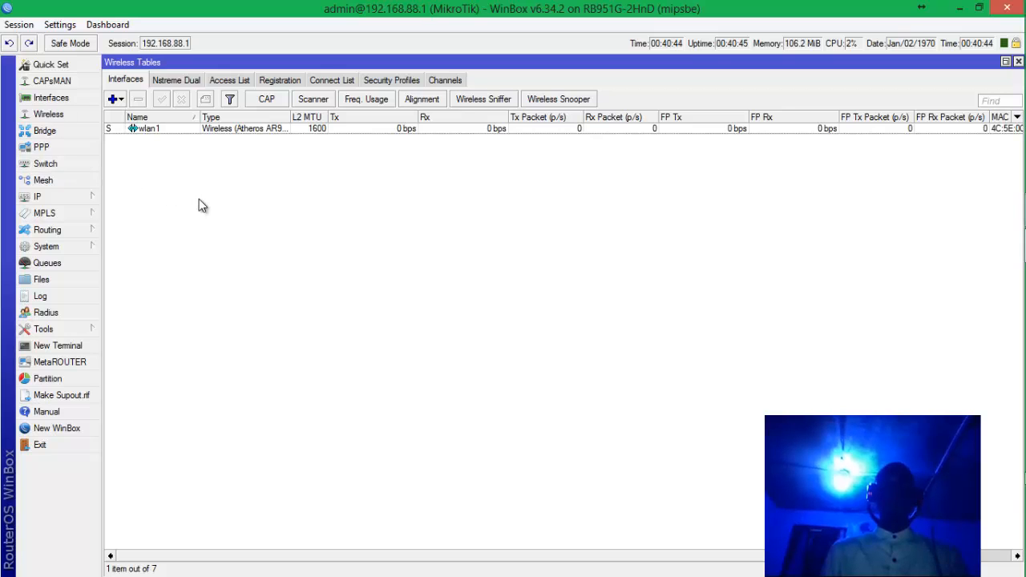
{"action": "left_click", "coordinate": [72, 196]}
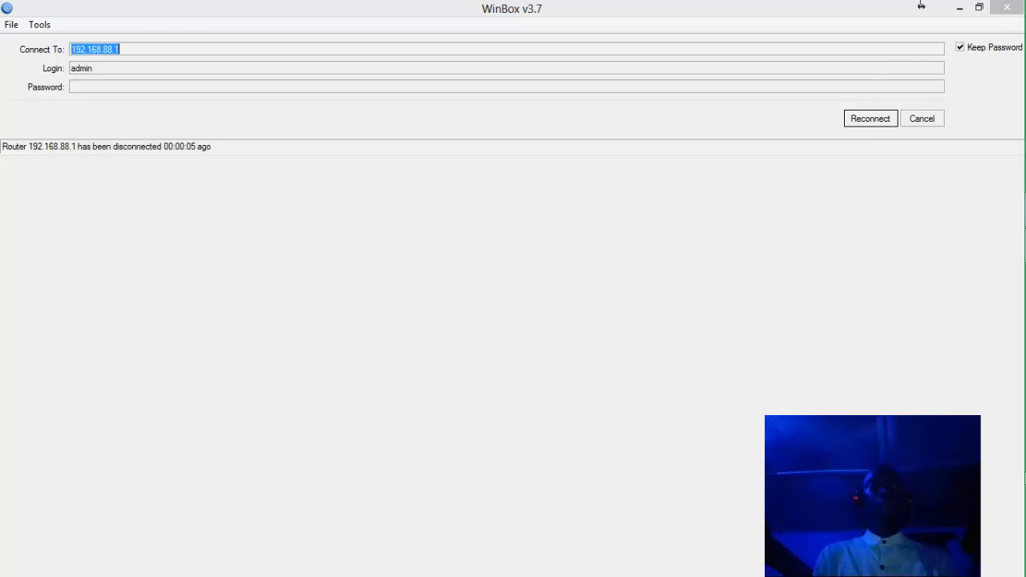
Reconnect to the RB951G-2HnD at 192.168.88.1 from the Neighbors list.
{"action": "left_click", "coordinate": [869, 120]}
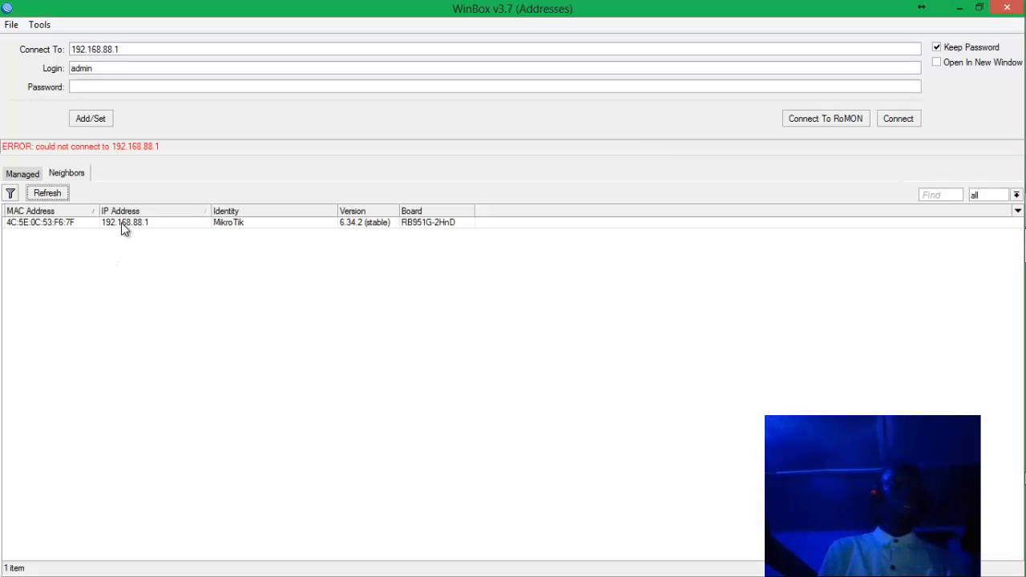
{"action": "left_click", "coordinate": [125, 226]}
{"action": "left_click", "coordinate": [121, 223]}
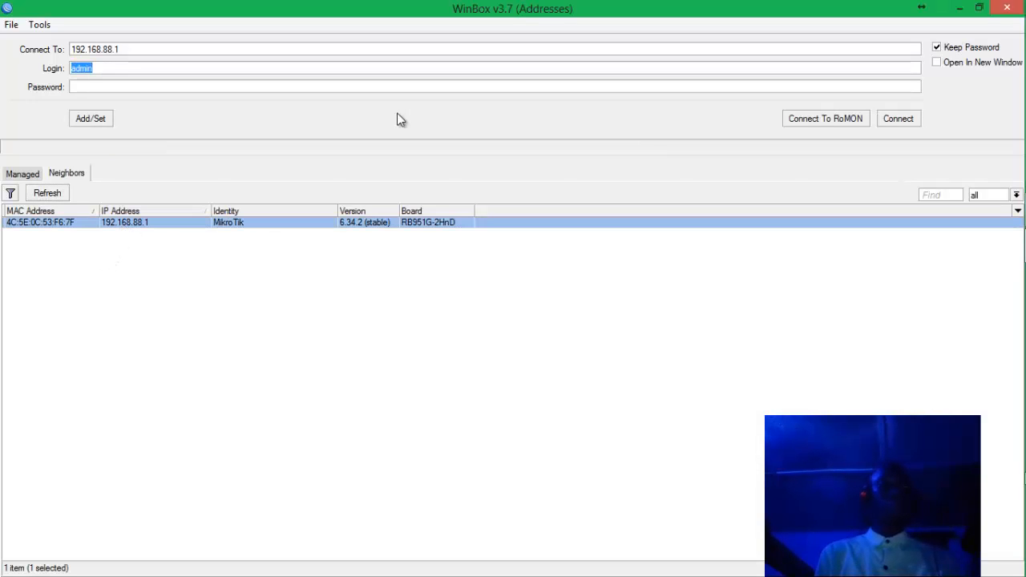
{"action": "left_click", "coordinate": [898, 119]}
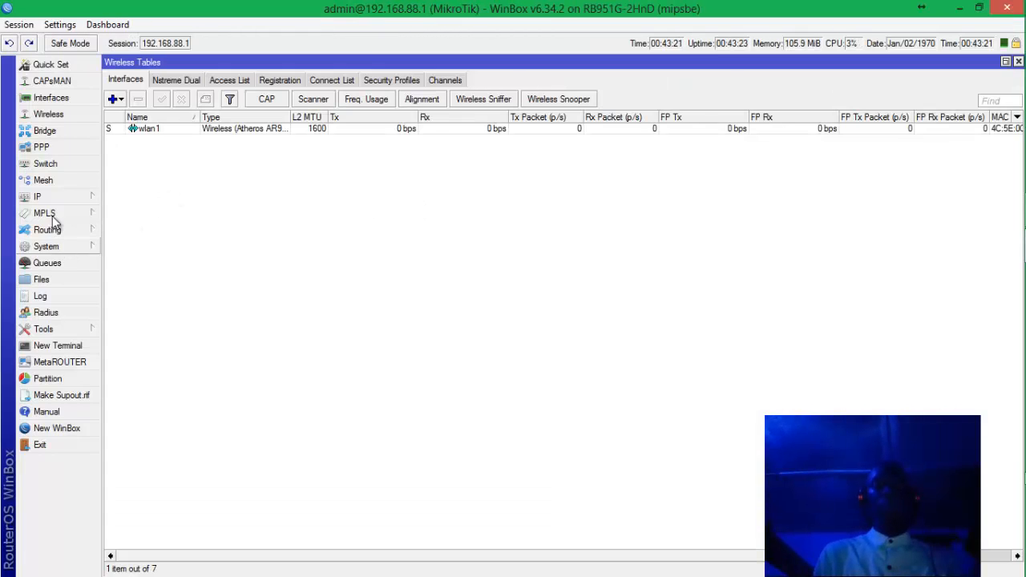
Open IP > DHCP Server, then bring up the System submenu with Clock, Identity and Users.
{"action": "left_click", "coordinate": [58, 196]}
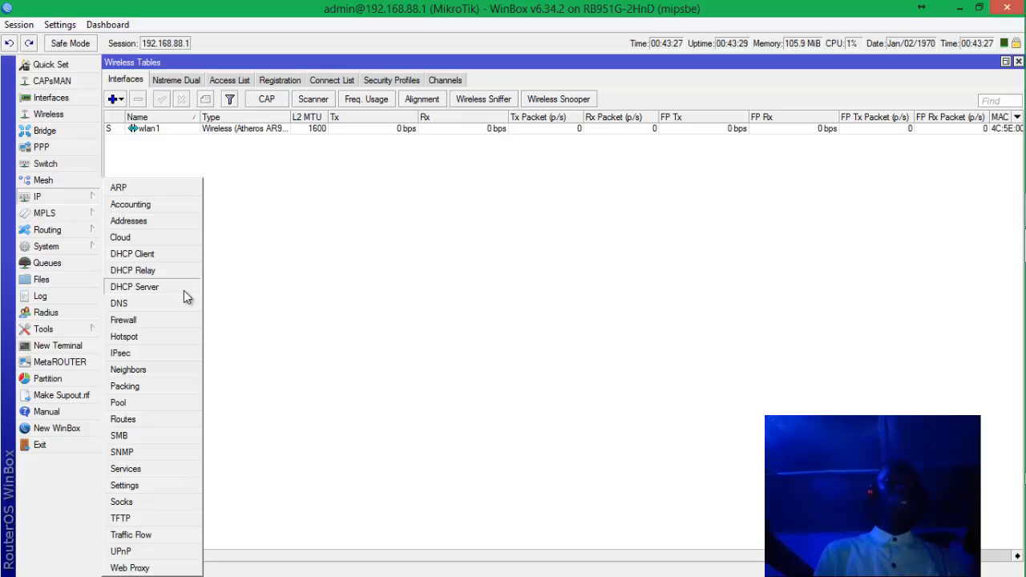
{"action": "left_click", "coordinate": [184, 290]}
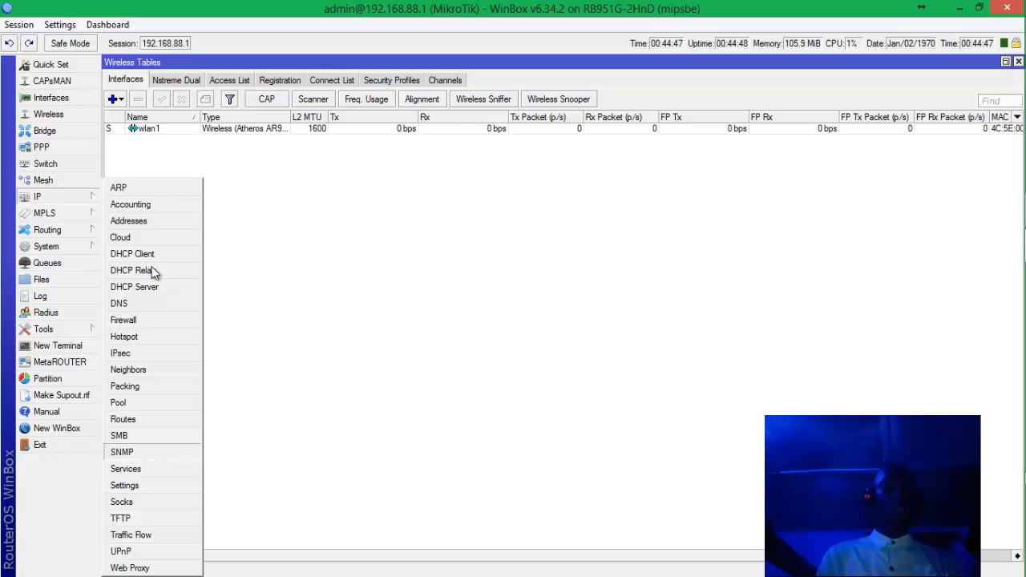
{"action": "mouse_move", "coordinate": [74, 228]}
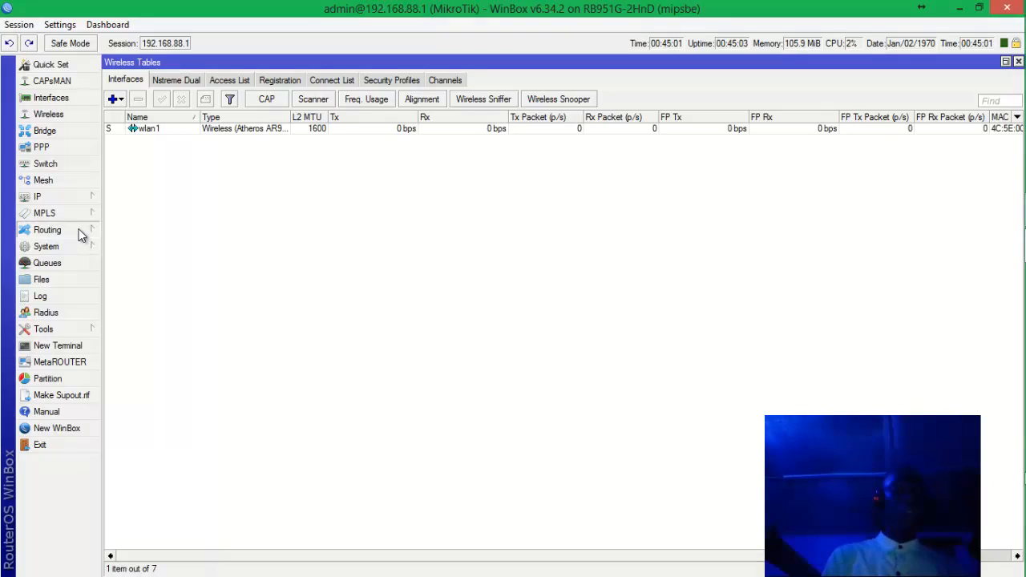
{"action": "mouse_move", "coordinate": [92, 254]}
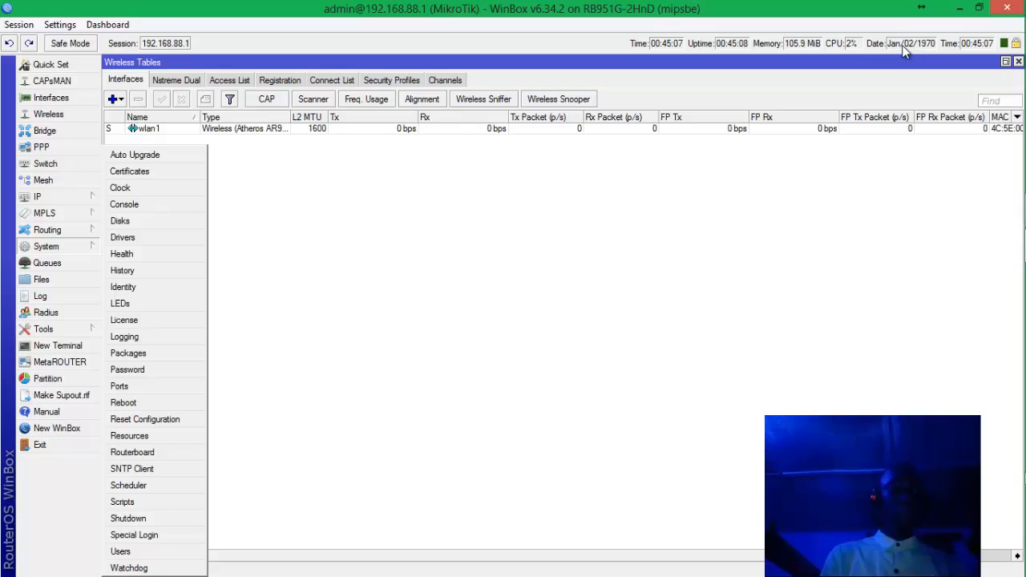
Change the router clock date from Jan/02/1970 to Jan/02/2017 and apply it.
{"action": "left_click", "coordinate": [137, 187]}
{"action": "left_click", "coordinate": [601, 311]}
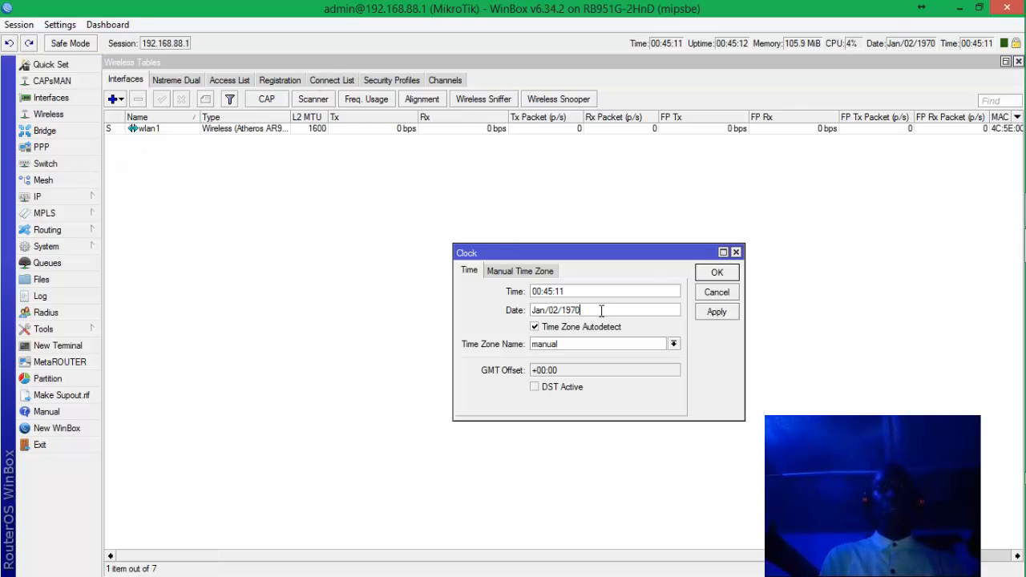
{"action": "key", "text": "BackSpace"}
{"action": "key", "text": "BackSpace"}
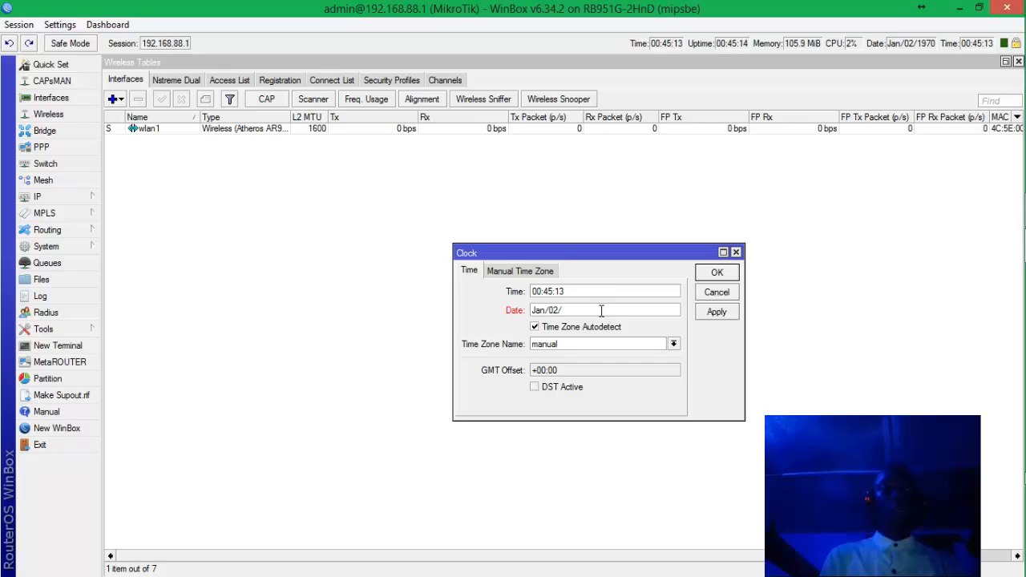
{"action": "type", "text": "201"}
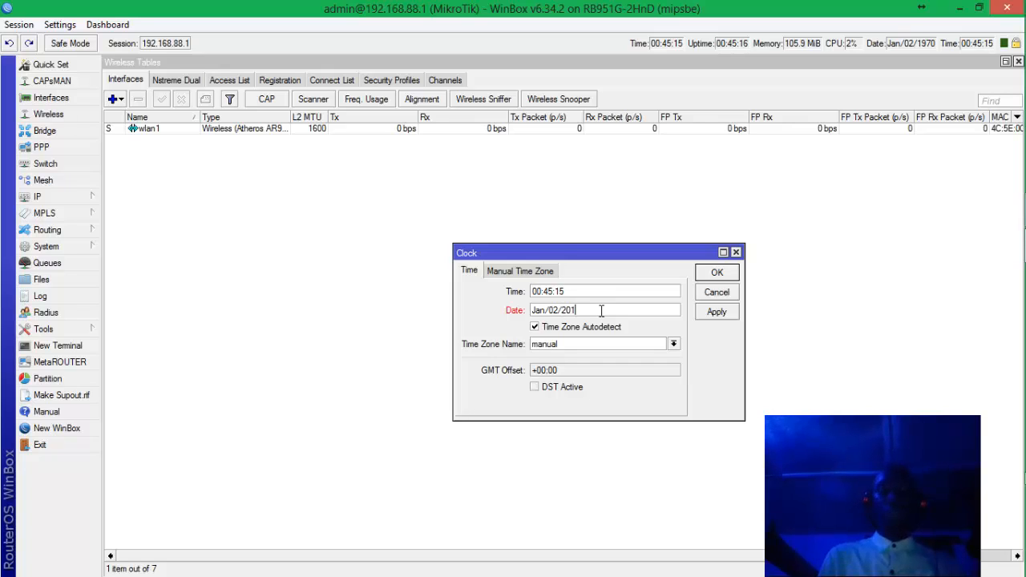
{"action": "type", "text": "7"}
{"action": "left_click", "coordinate": [715, 314]}
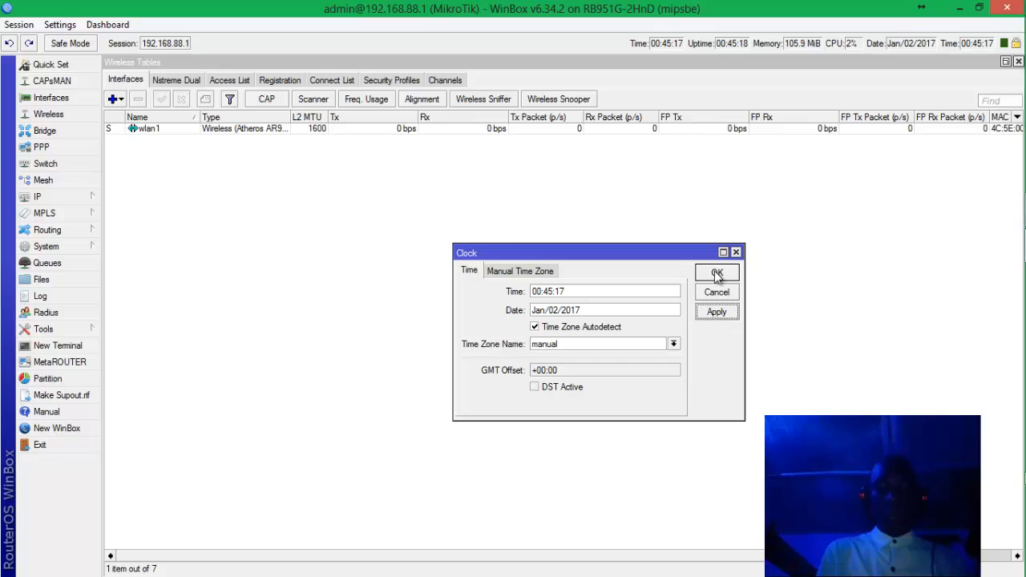
{"action": "left_click", "coordinate": [717, 273]}
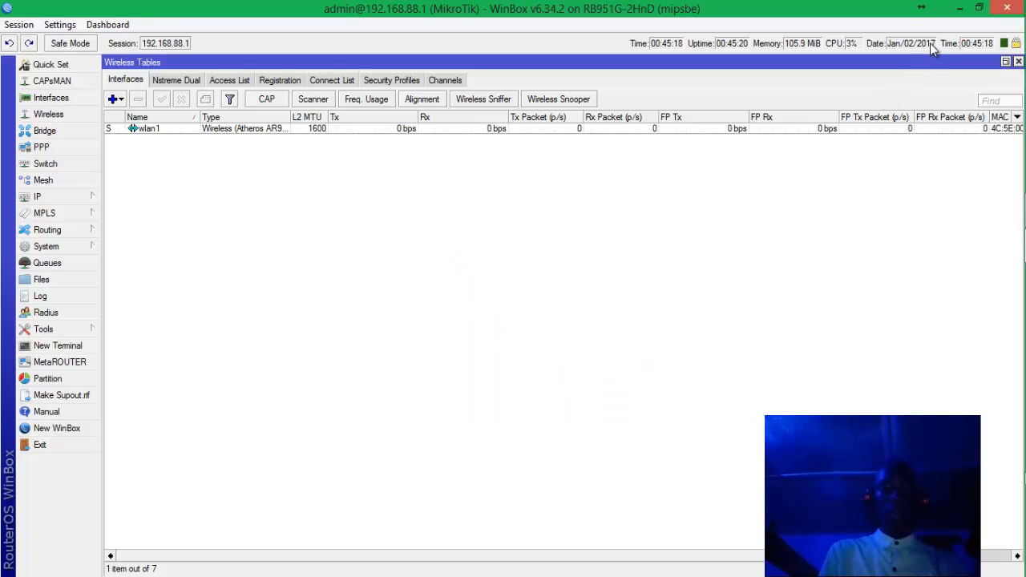
{"action": "left_click", "coordinate": [78, 245]}
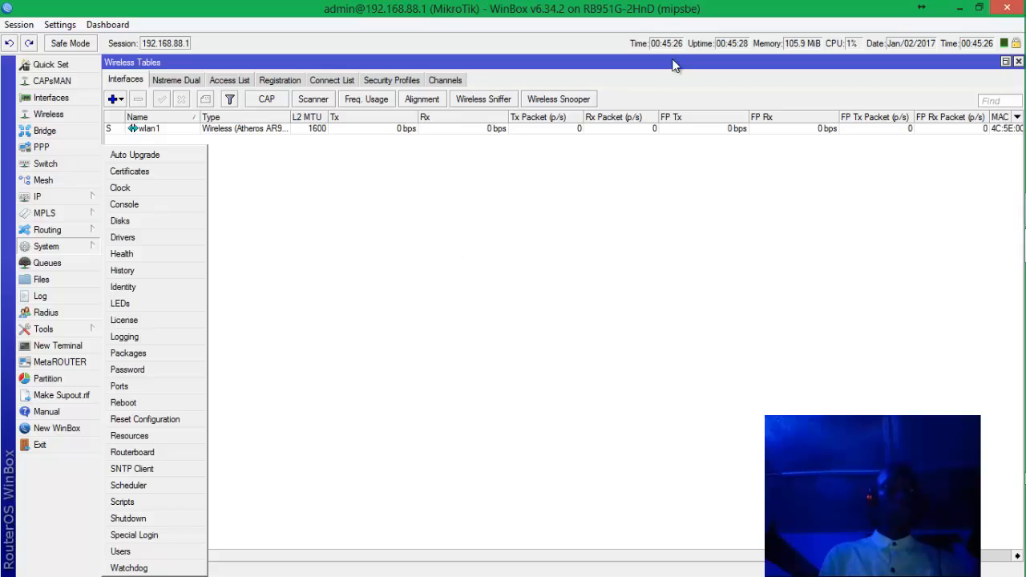
Rename the router identity from MikroTik to Liberia Branch and apply it.
{"action": "left_click", "coordinate": [456, 13]}
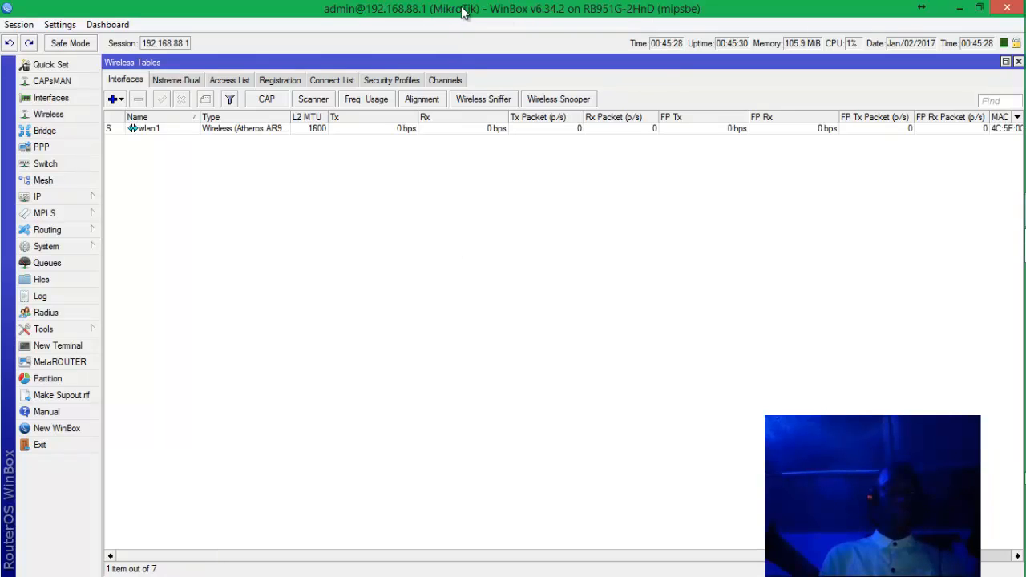
{"action": "left_click", "coordinate": [78, 247]}
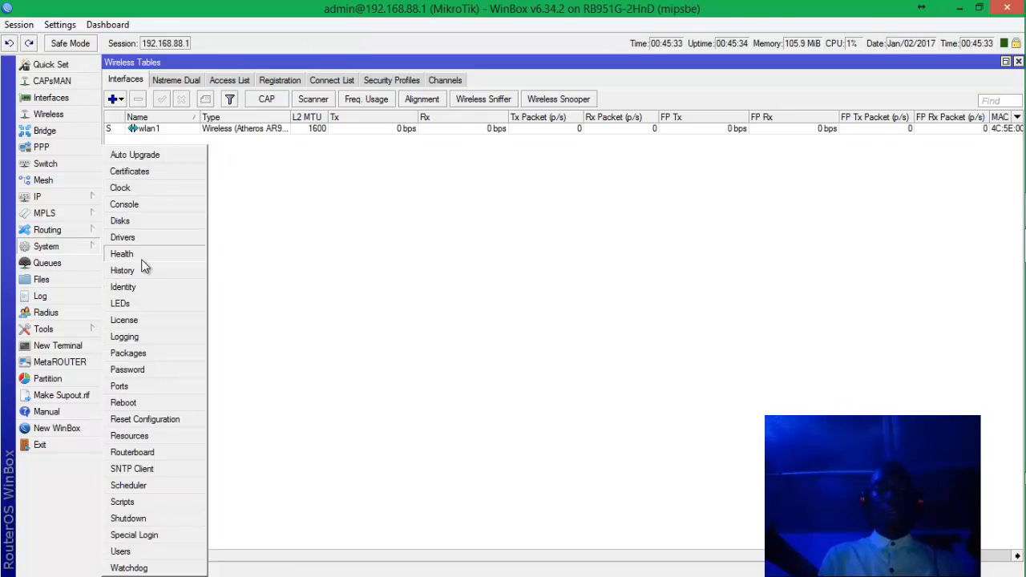
{"action": "left_click", "coordinate": [135, 287]}
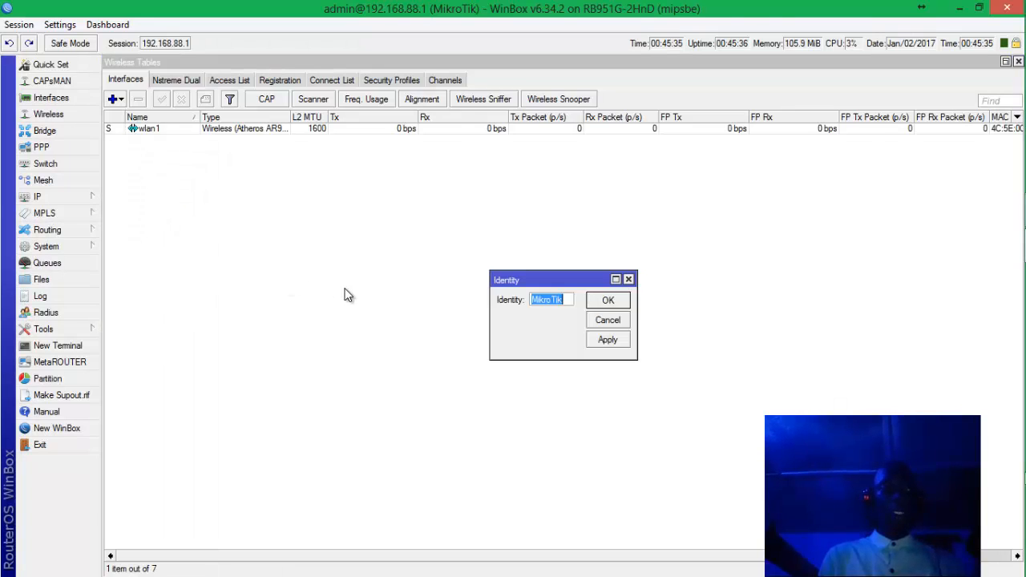
{"action": "type", "text": "Lib ria Branch"}
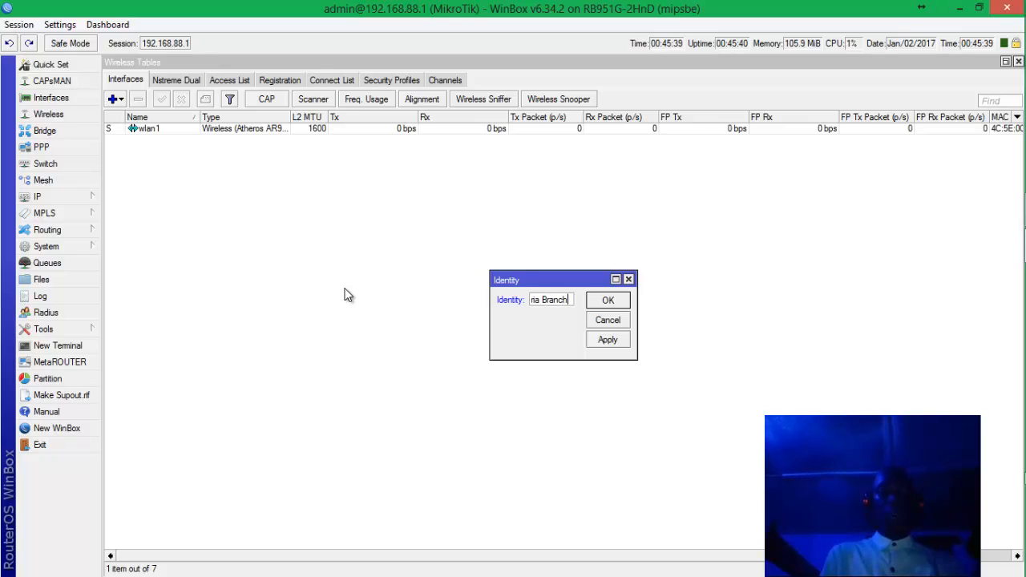
{"action": "left_click", "coordinate": [609, 341]}
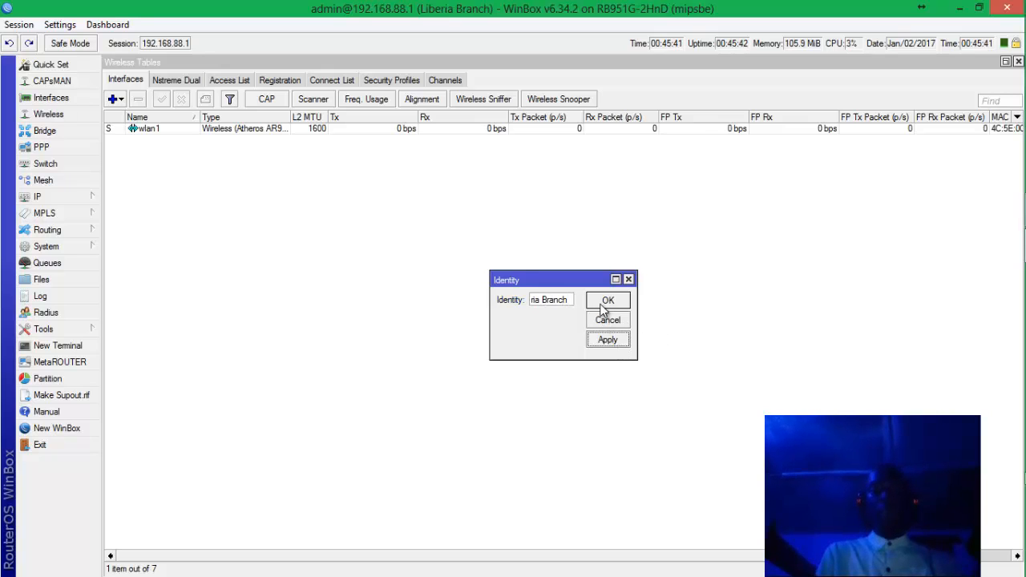
{"action": "left_click", "coordinate": [605, 303]}
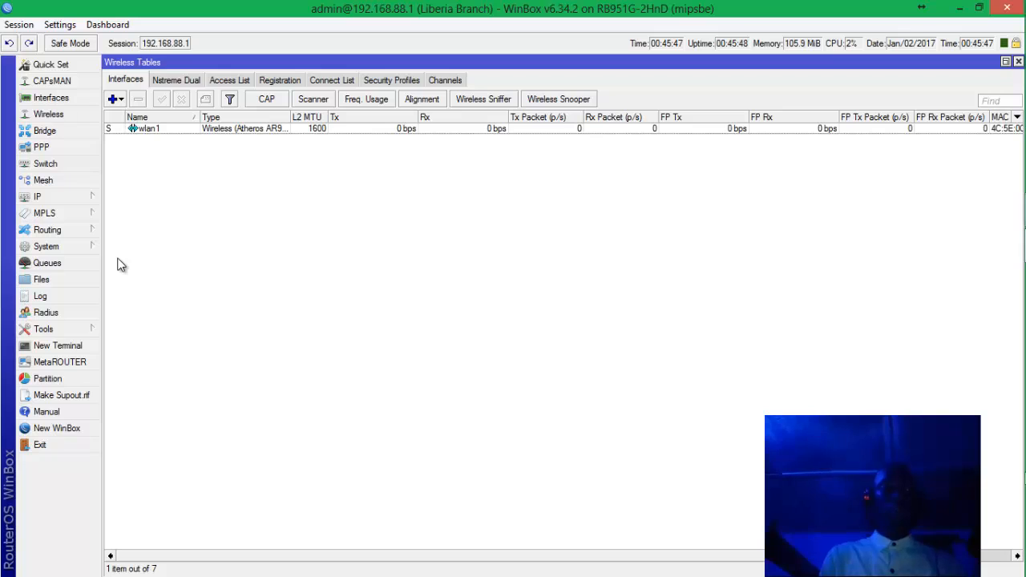
View the System Password form without changes, then bring up Reset Configuration with all options unchecked.
{"action": "left_click", "coordinate": [85, 247]}
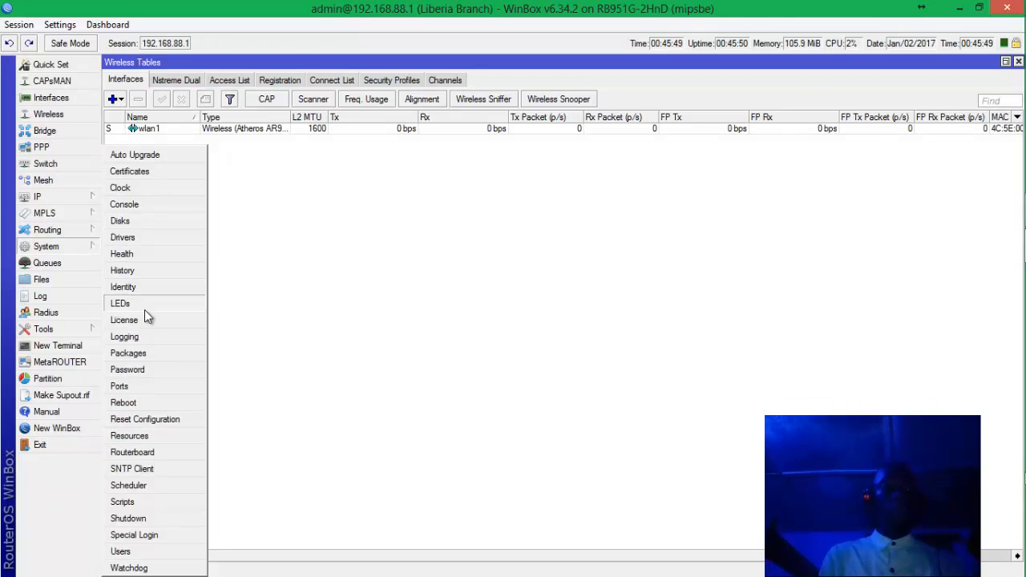
{"action": "left_click", "coordinate": [160, 369]}
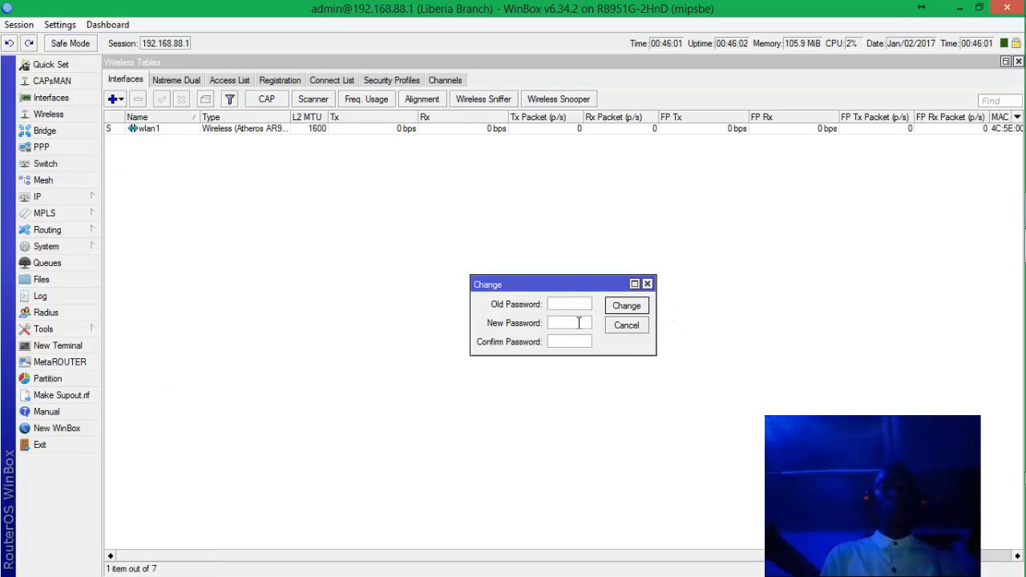
{"action": "left_click", "coordinate": [647, 284]}
{"action": "left_click", "coordinate": [85, 249]}
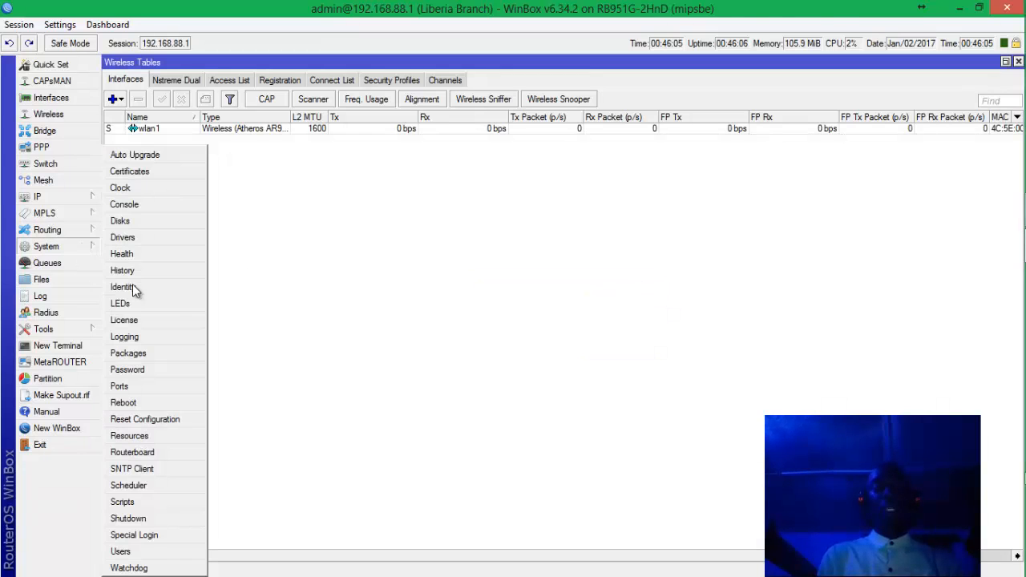
{"action": "left_click", "coordinate": [203, 421]}
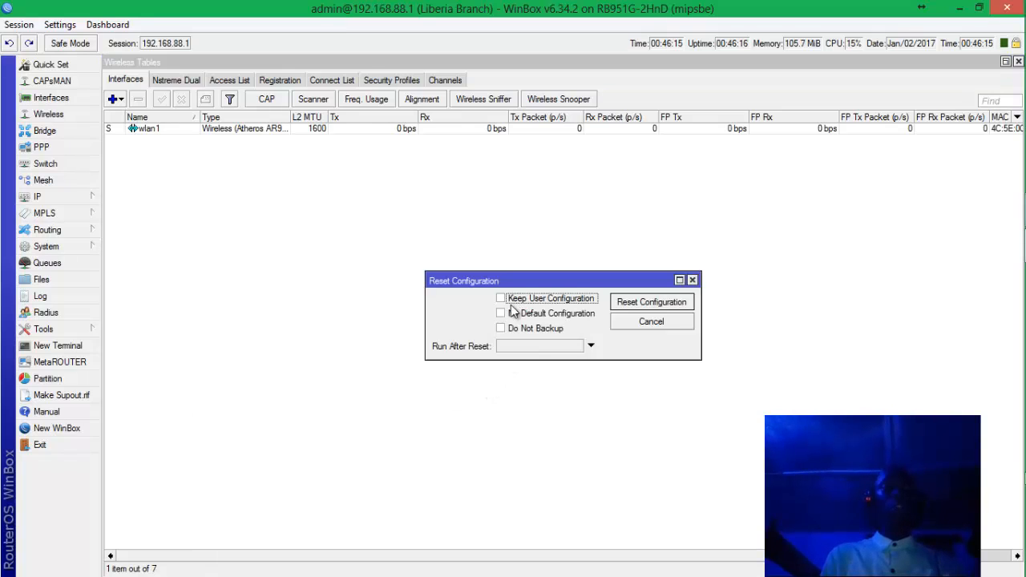
Dismiss Reset Configuration without applying any reset, leaving the router configuration intact.
{"action": "left_click", "coordinate": [693, 280]}
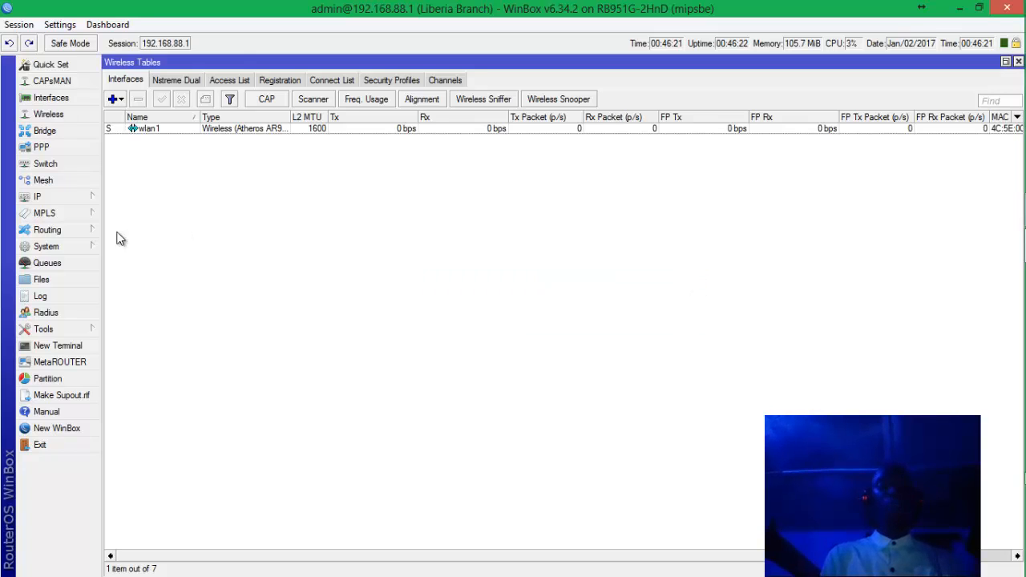
{"action": "left_click", "coordinate": [66, 245]}
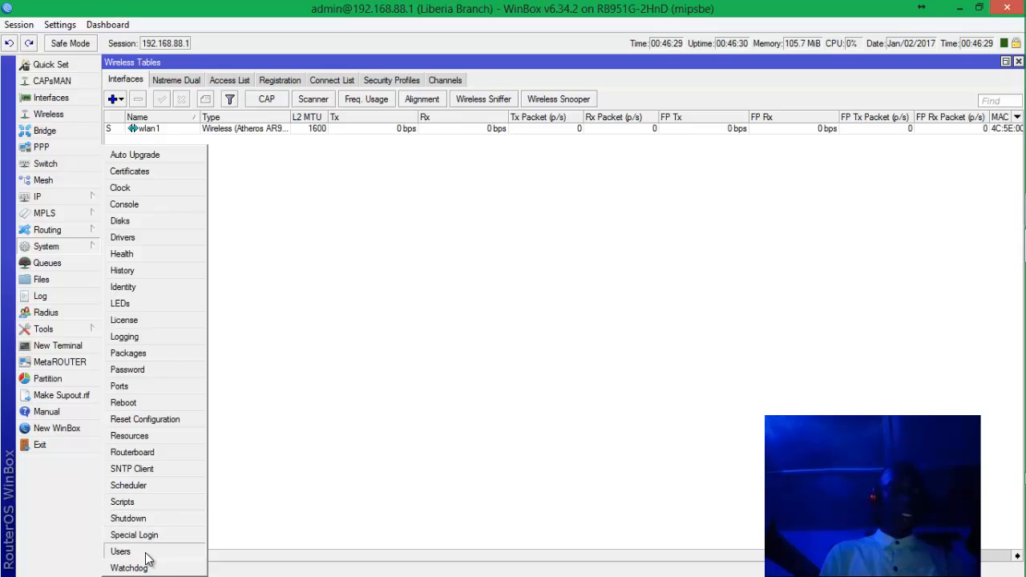
{"action": "left_click", "coordinate": [122, 552]}
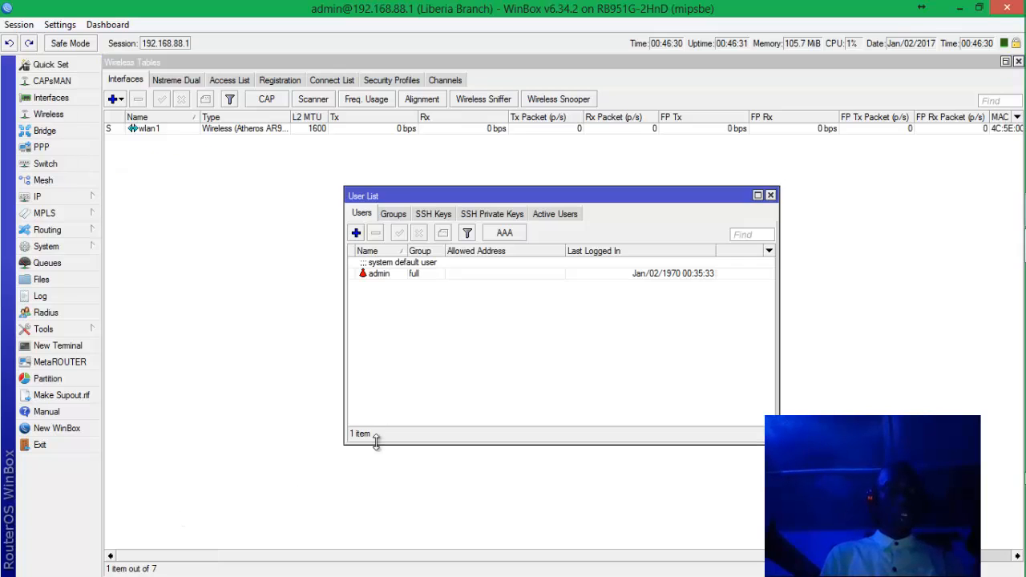
{"action": "left_click", "coordinate": [355, 233]}
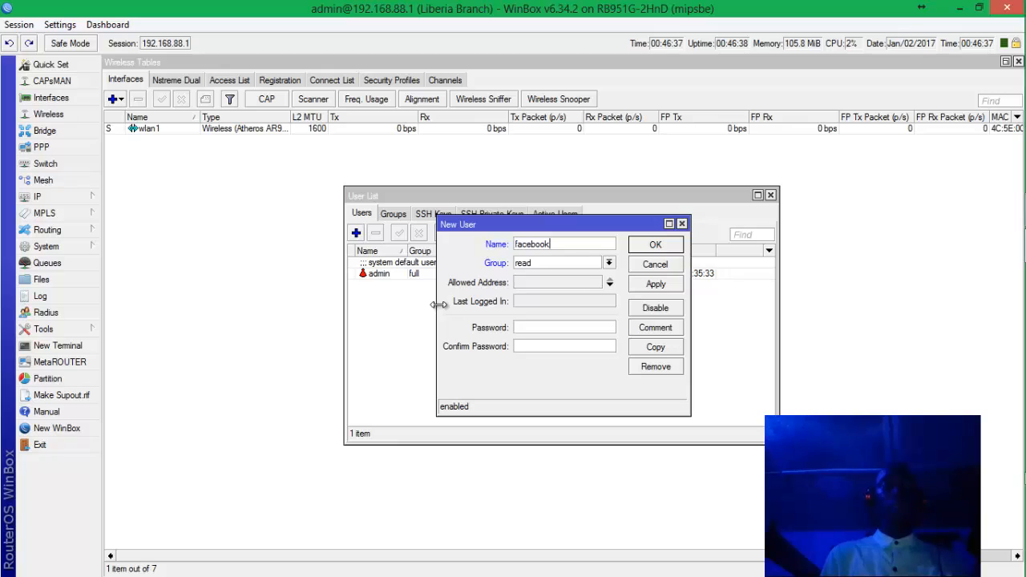
{"action": "left_click", "coordinate": [577, 267]}
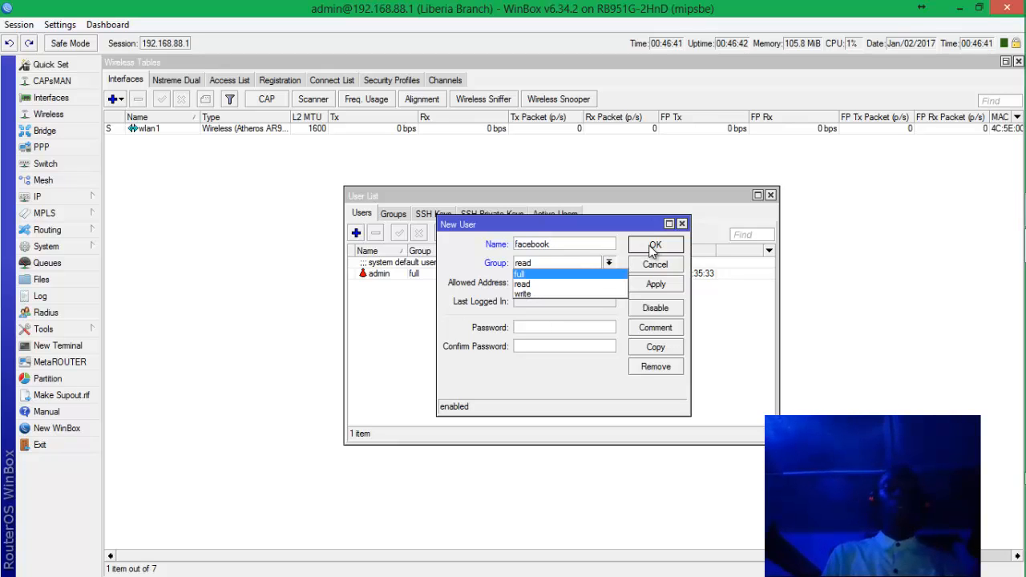
{"action": "left_click", "coordinate": [682, 226]}
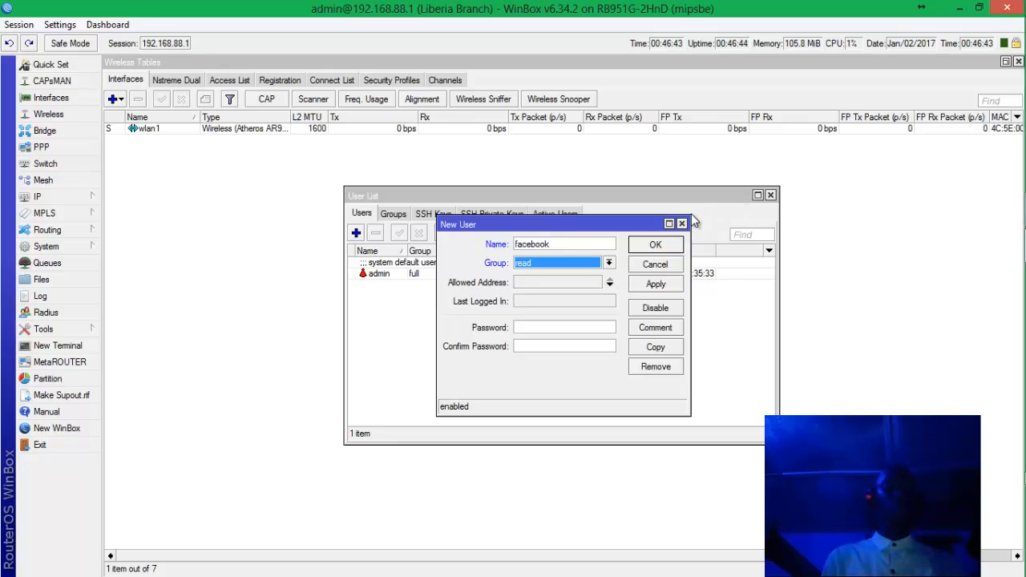
{"action": "left_click", "coordinate": [682, 224]}
{"action": "left_click", "coordinate": [770, 195]}
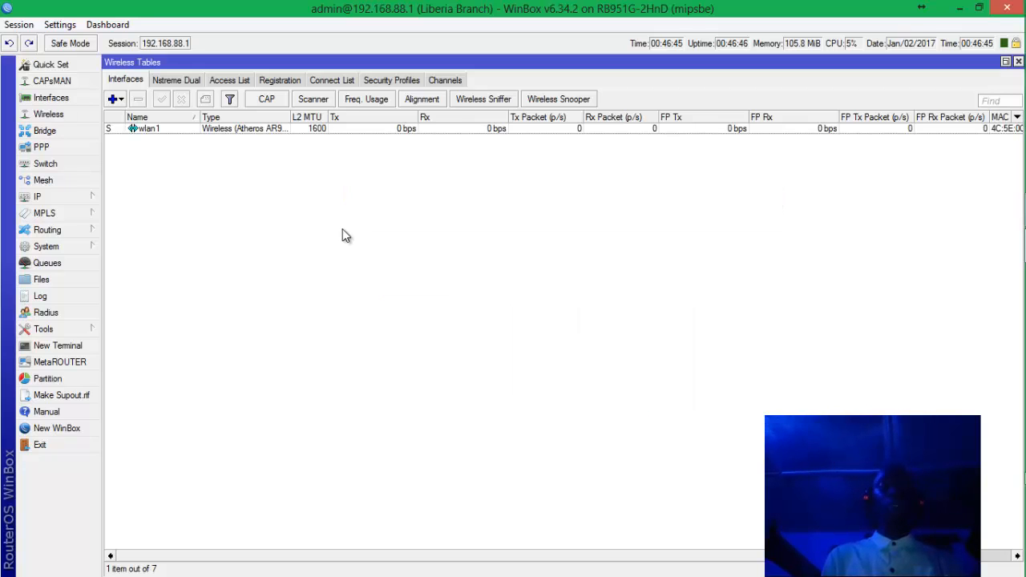
{"action": "left_click", "coordinate": [70, 246]}
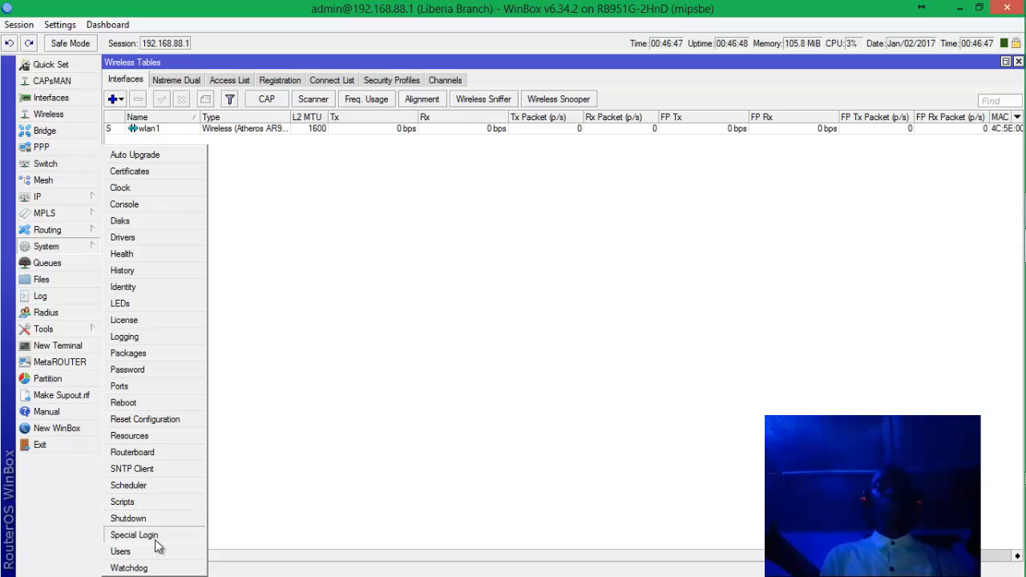
Maximize the terminal and run interface, then print, to list ether1–ether5, wlan1 and the bridge.
{"action": "left_click", "coordinate": [326, 367]}
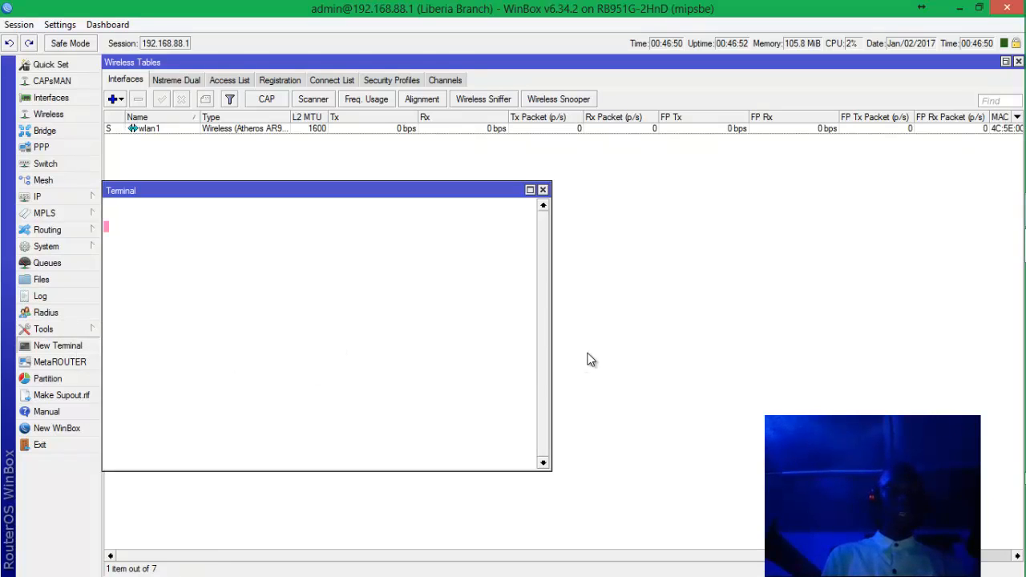
{"action": "left_click", "coordinate": [530, 190]}
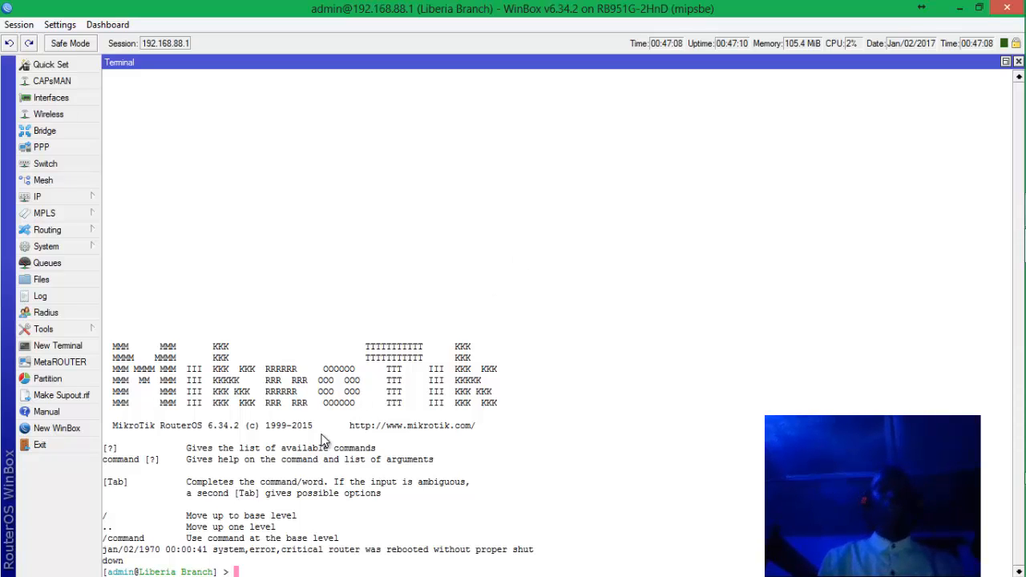
{"action": "type", "text": "inter"}
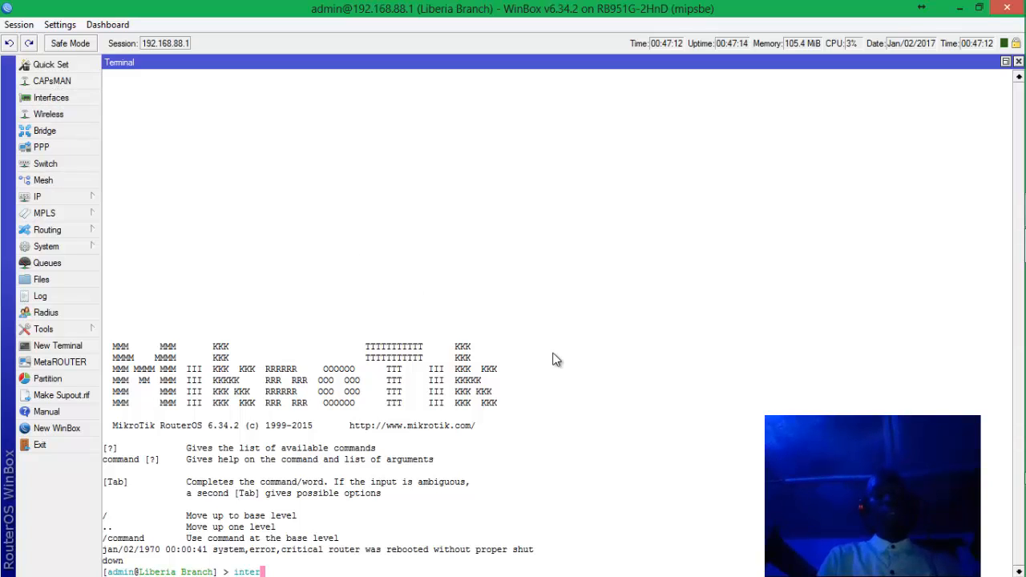
{"action": "key", "text": "Tab"}
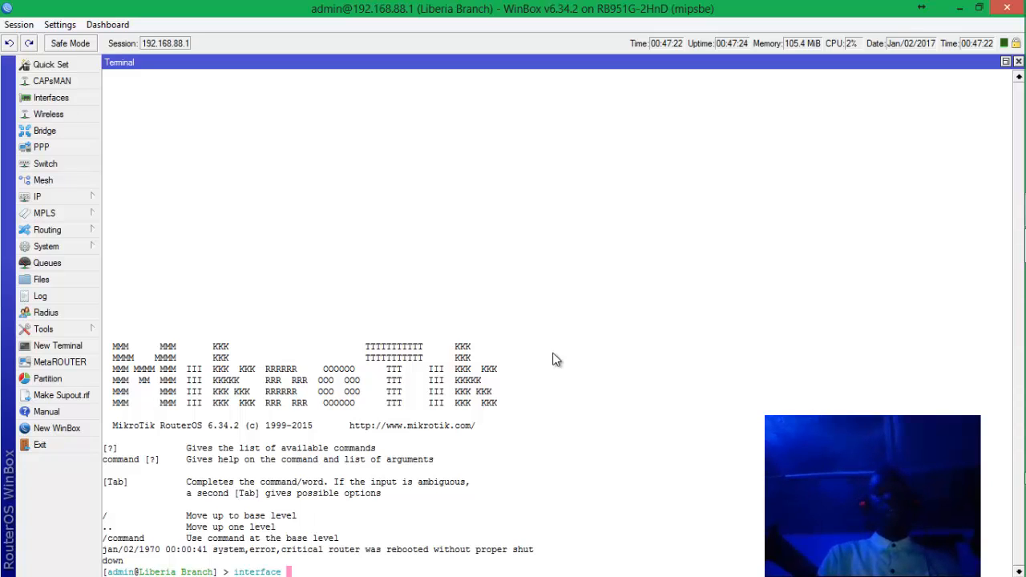
{"action": "key", "text": "Return"}
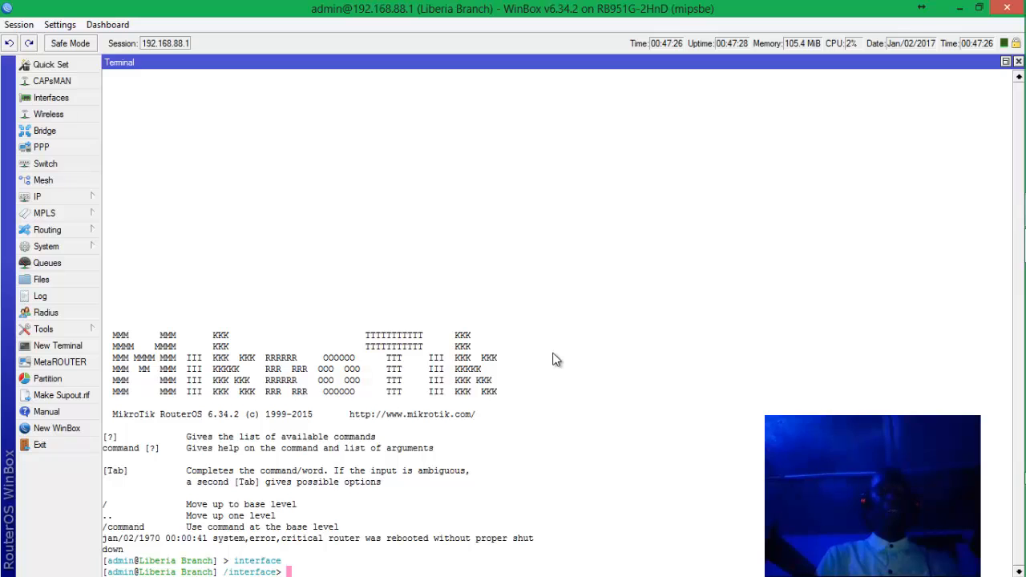
{"action": "type", "text": "print"}
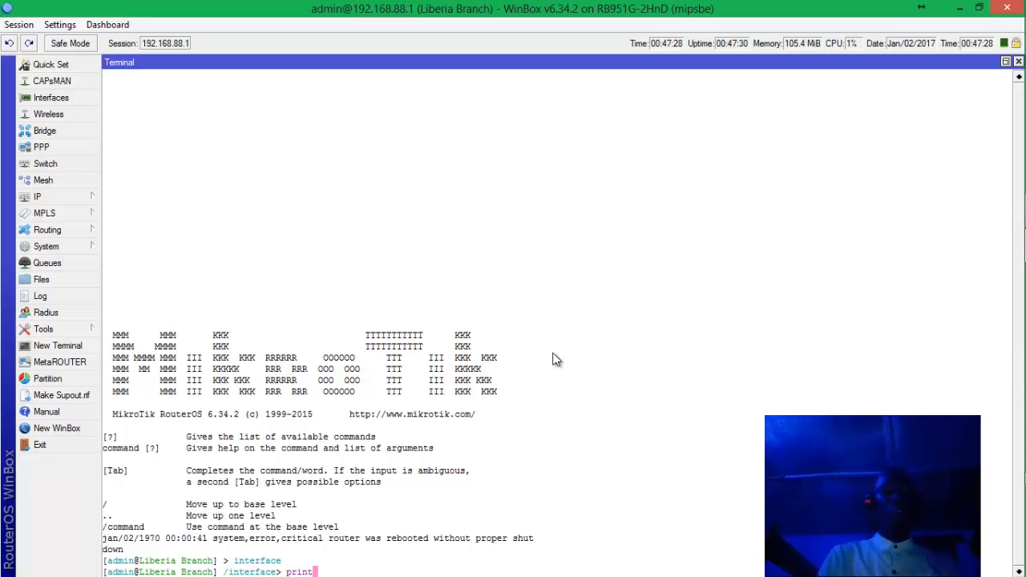
{"action": "key", "text": "Return"}
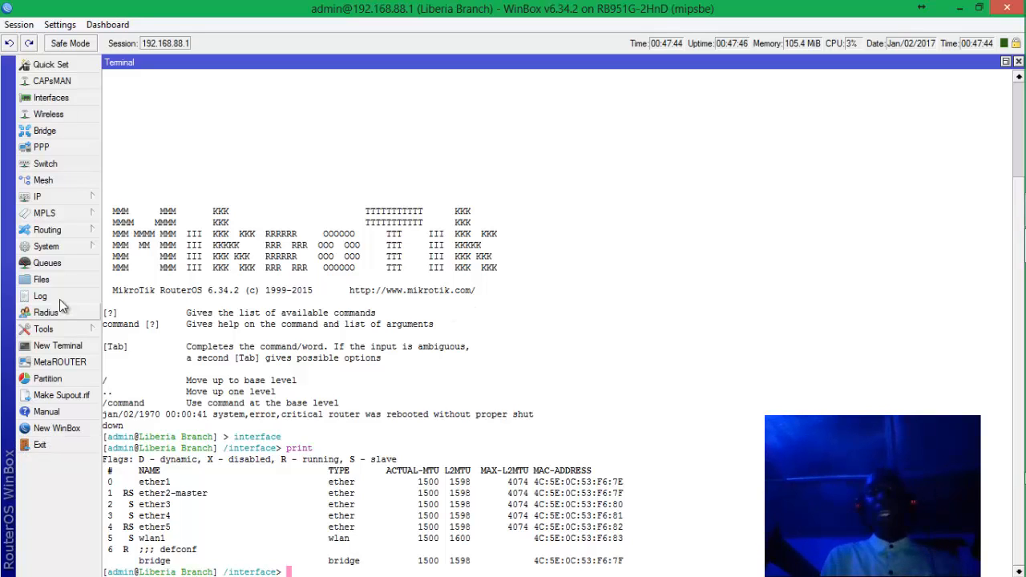
Check WinBox's Settings menu, then bring the Word lecture notes to the front from the taskbar.
{"action": "left_click", "coordinate": [72, 25]}
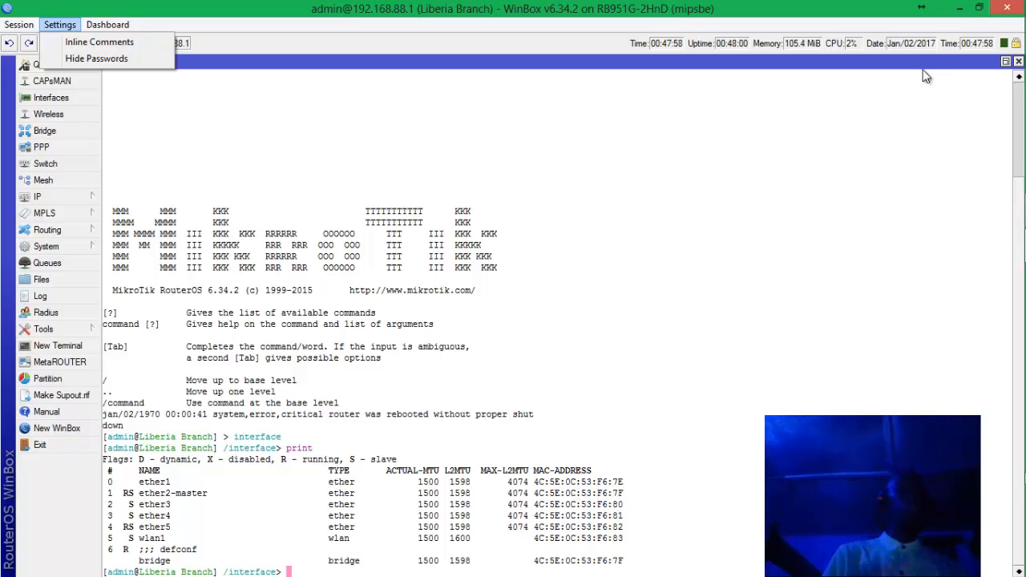
{"action": "mouse_move", "coordinate": [994, 360]}
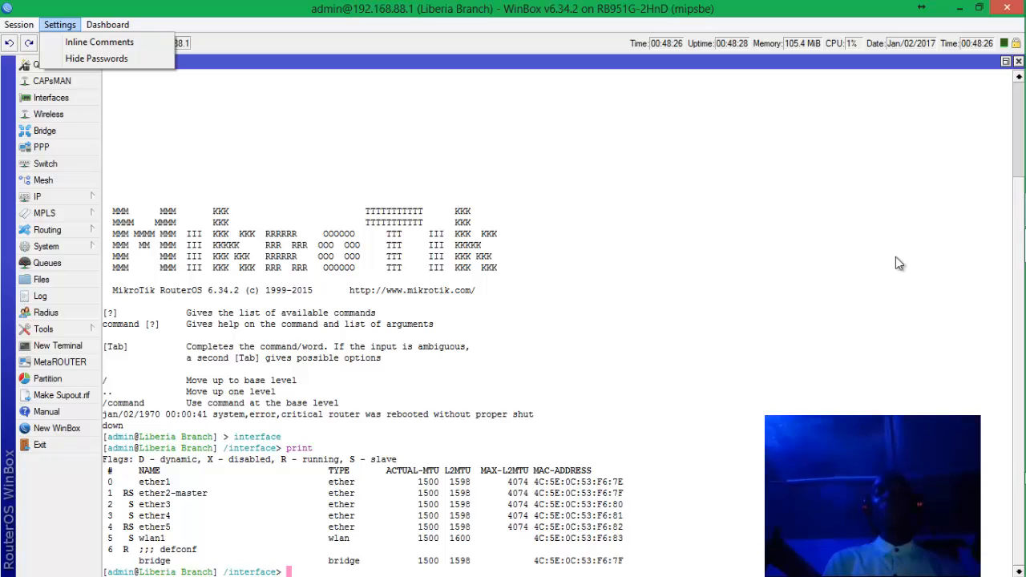
{"action": "mouse_move", "coordinate": [1021, 497]}
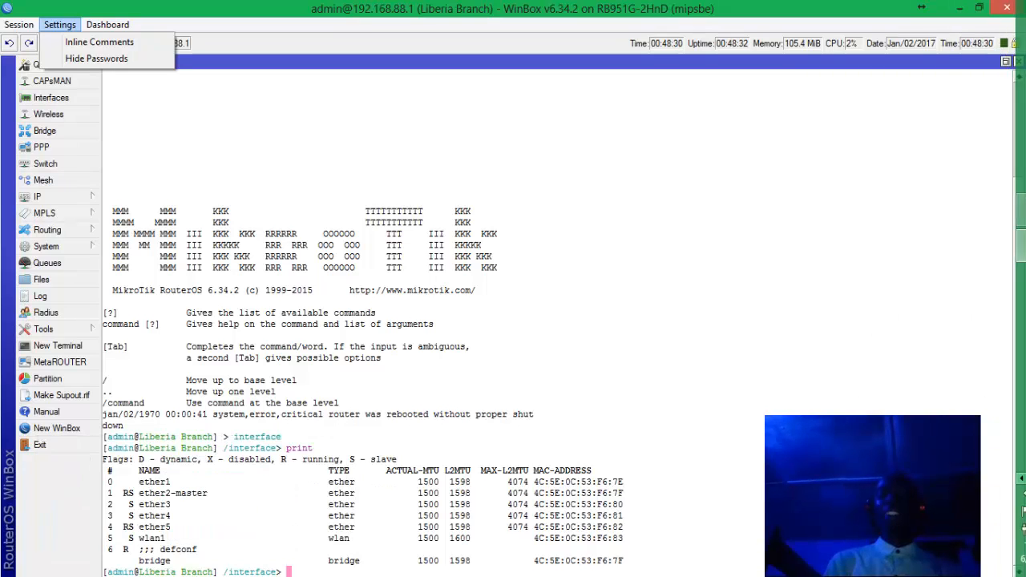
{"action": "left_click", "coordinate": [1022, 481]}
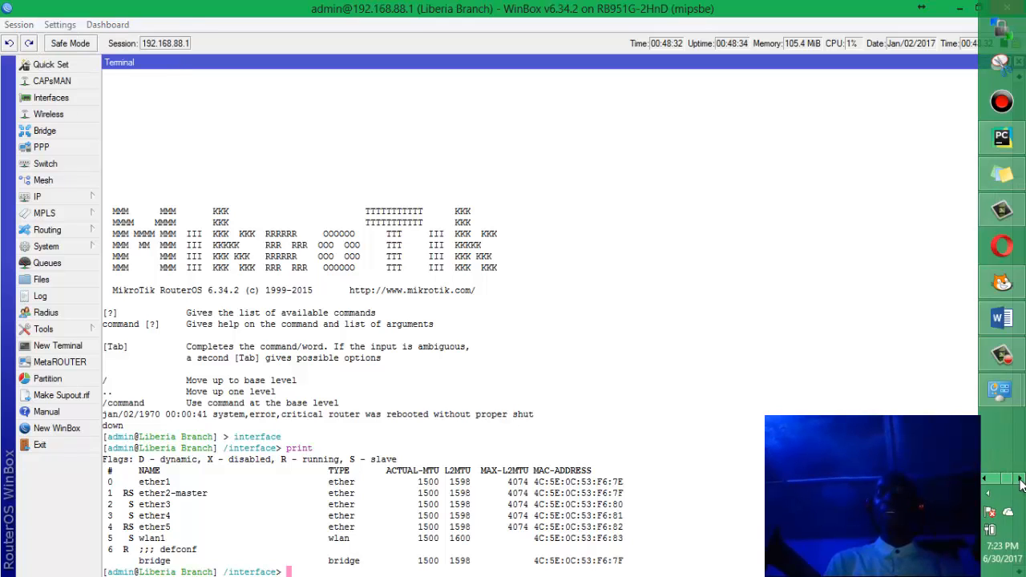
{"action": "left_click", "coordinate": [1002, 318]}
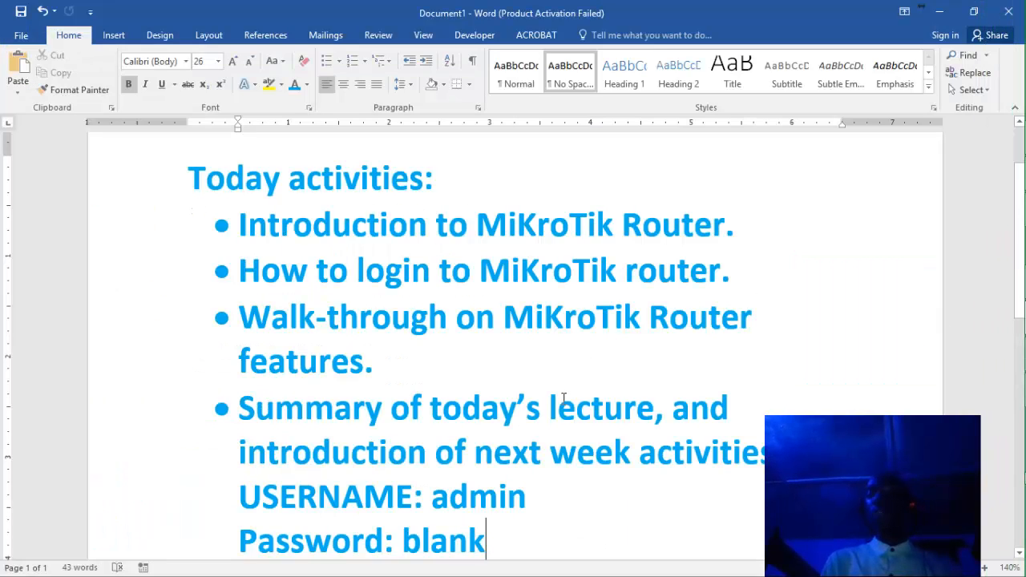
Read to the end of the Next Week notes on Scratch and Linux (RedHat), then minimize Word.
{"action": "scroll", "coordinate": [563, 399], "scroll_direction": "down", "scroll_amount": 4}
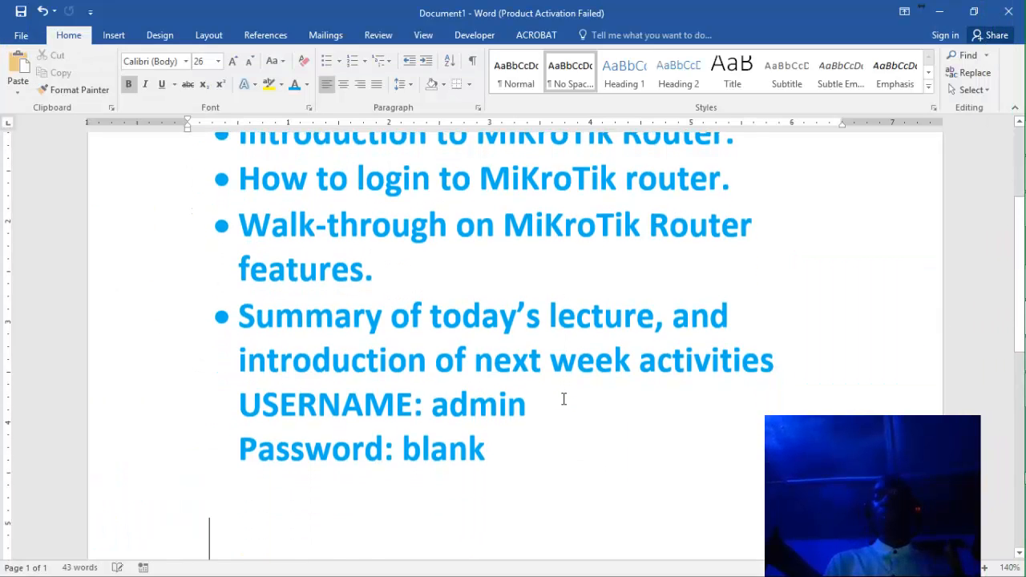
{"action": "key", "text": "Down"}
{"action": "key", "text": "Down"}
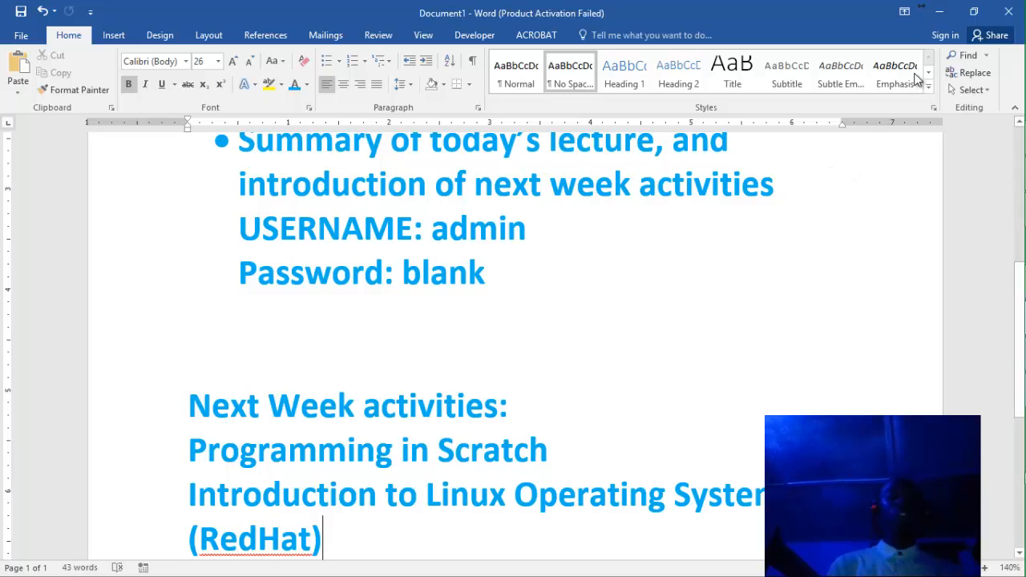
{"action": "left_click", "coordinate": [941, 17]}
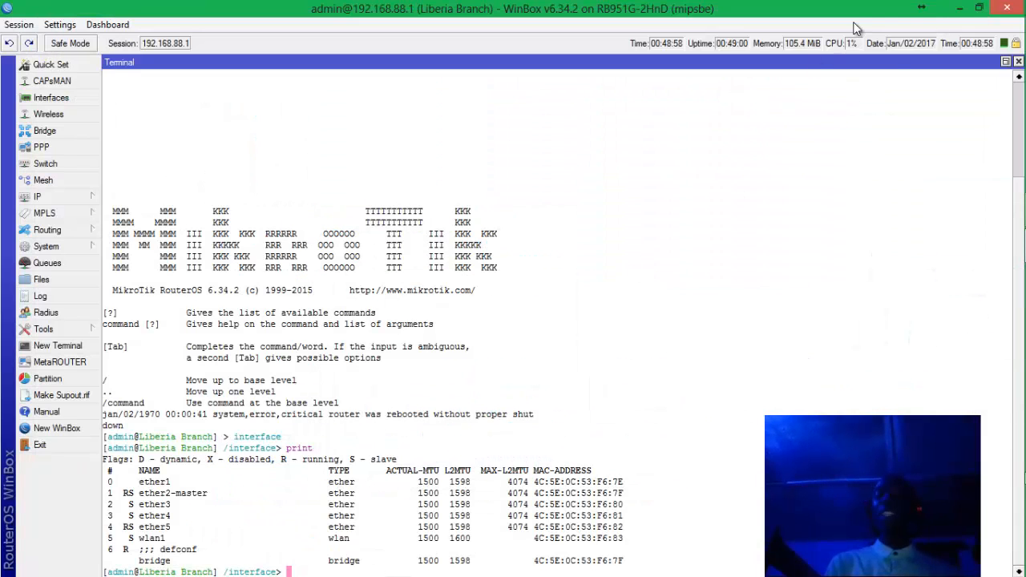
Minimize WinBox and bring the Scratch editor with project abc to the front.
{"action": "left_click", "coordinate": [960, 8]}
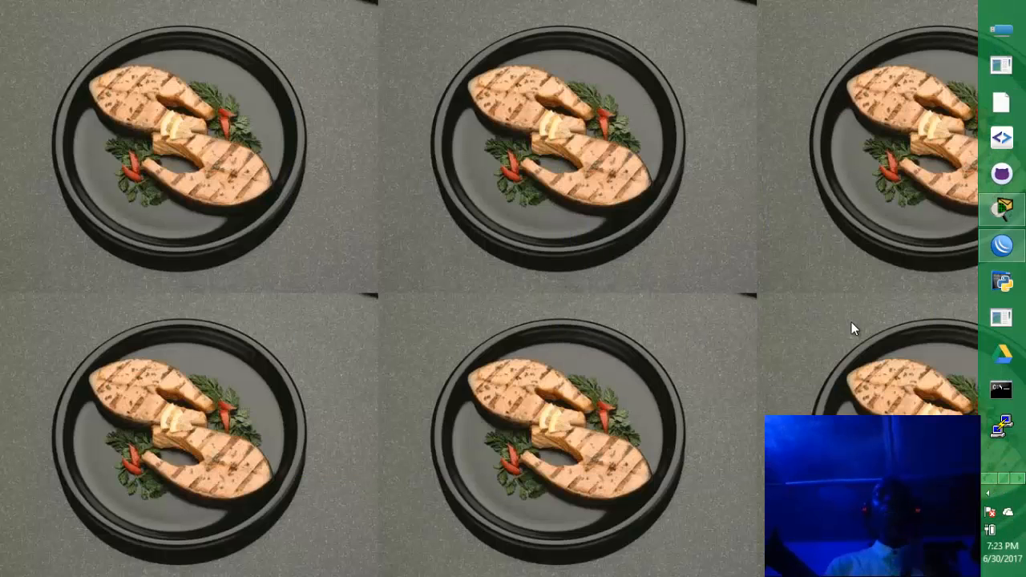
{"action": "left_click", "coordinate": [1021, 479]}
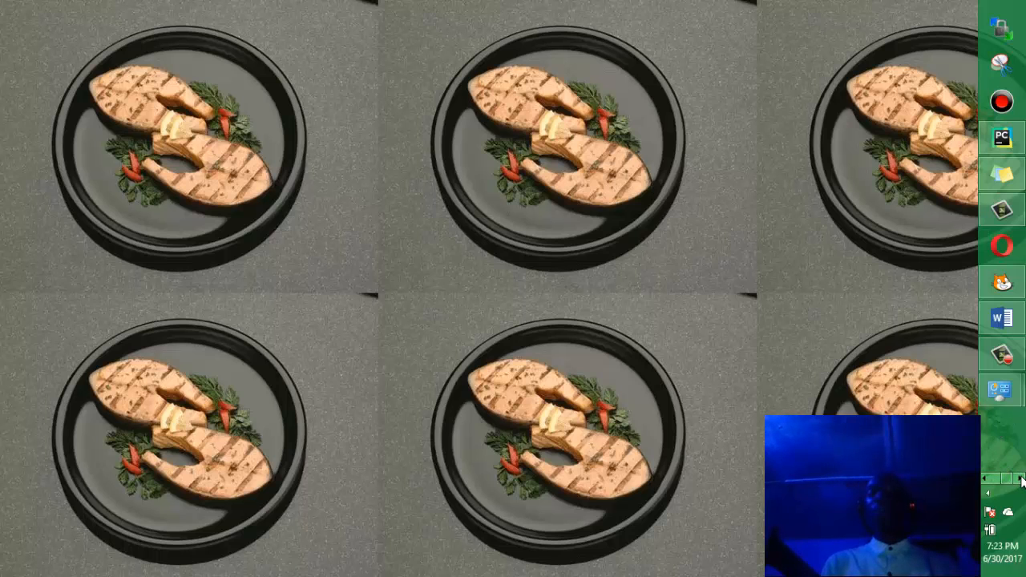
{"action": "left_click", "coordinate": [1001, 285]}
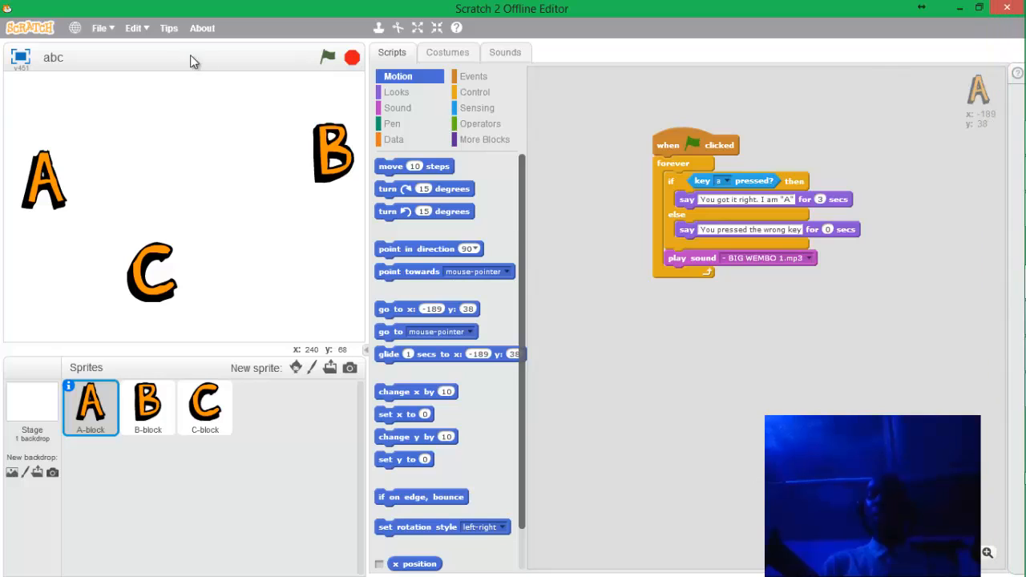
Choose File > Open to show the Open Project dialog.
{"action": "left_click", "coordinate": [108, 27]}
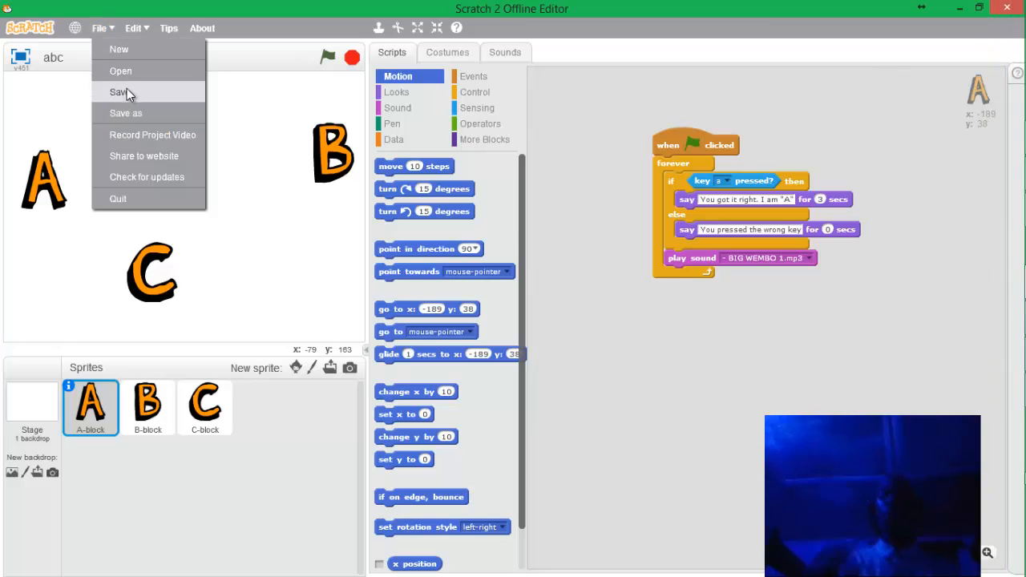
{"action": "left_click", "coordinate": [131, 73]}
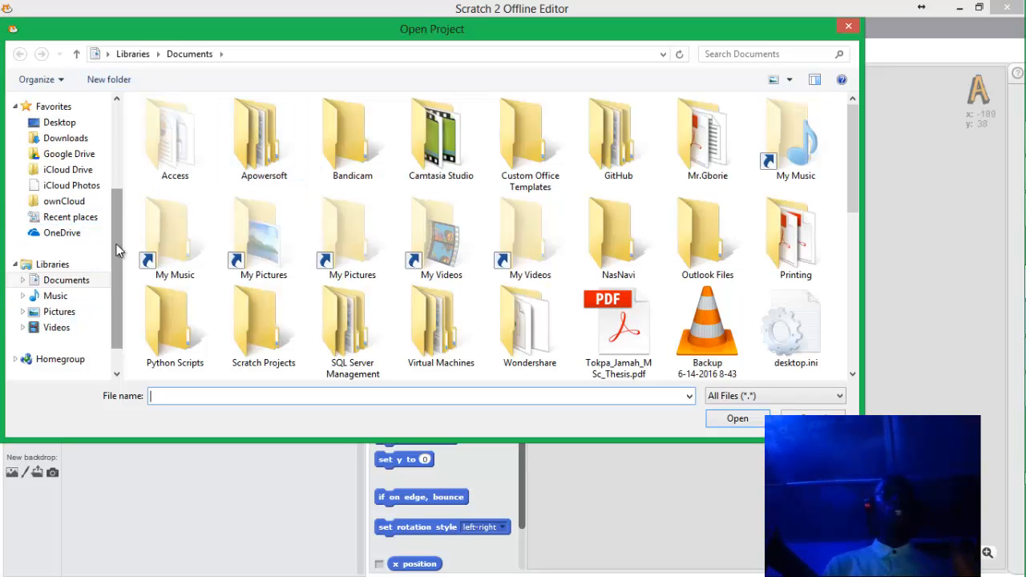
{"action": "scroll", "coordinate": [64, 232], "scroll_direction": "down", "scroll_amount": 4}
Browse to the Data (D:) drive and open Binary Bulbs.sb2.
{"action": "left_click", "coordinate": [60, 241]}
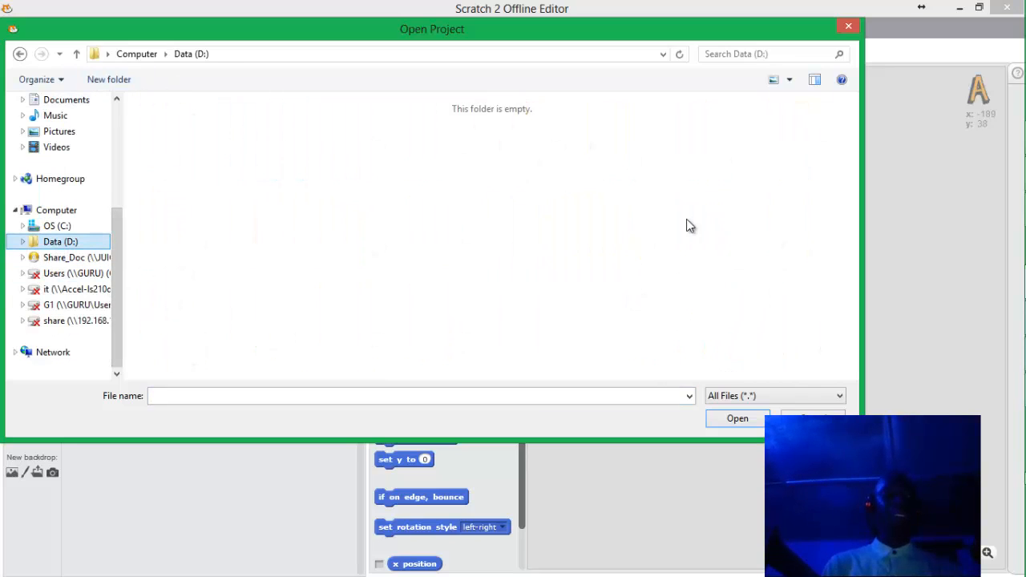
{"action": "scroll", "coordinate": [819, 176], "scroll_direction": "up", "scroll_amount": 4}
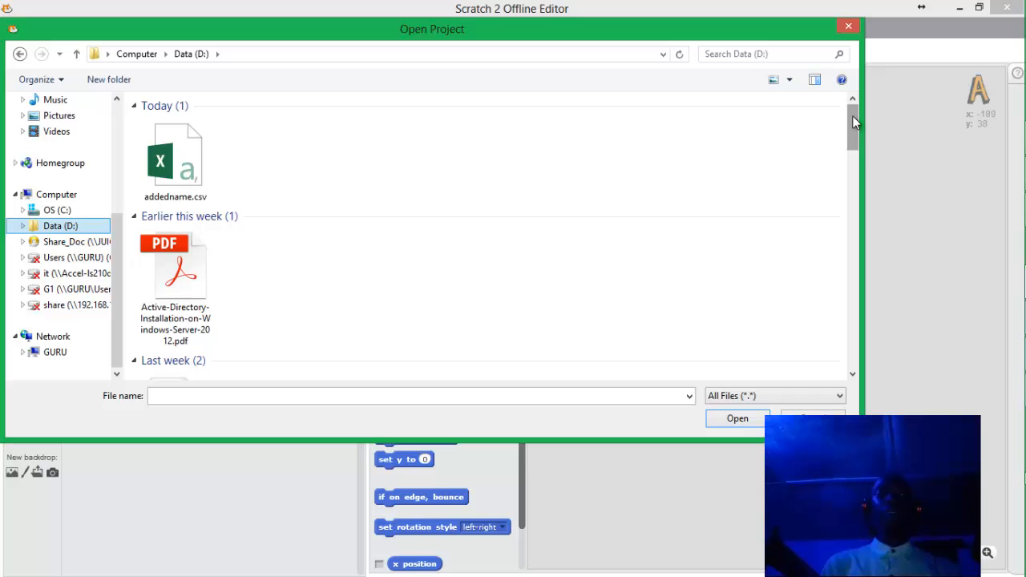
{"action": "left_click_drag", "start_coordinate": [854, 121], "coordinate": [849, 263]}
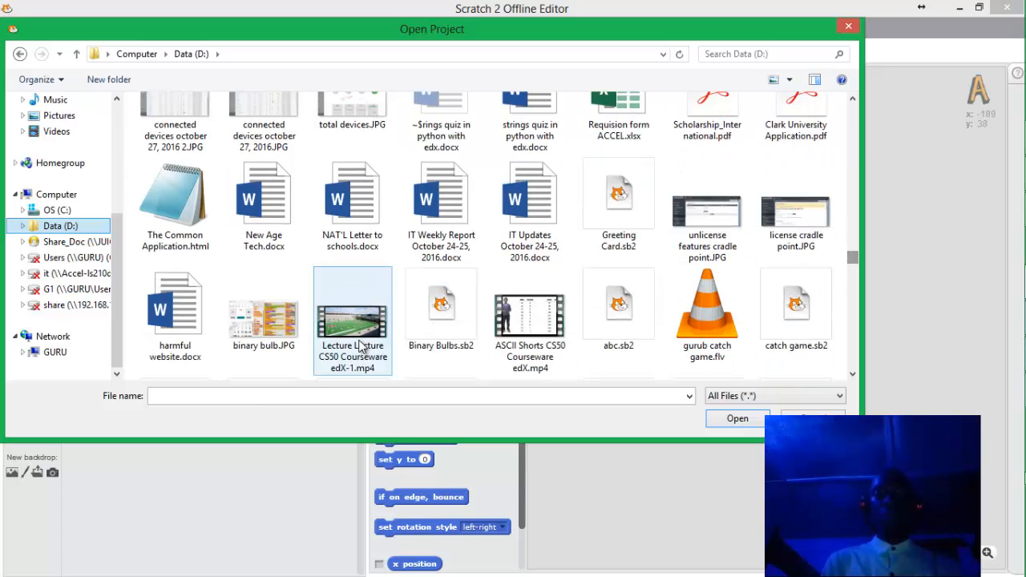
{"action": "double_click", "coordinate": [424, 333]}
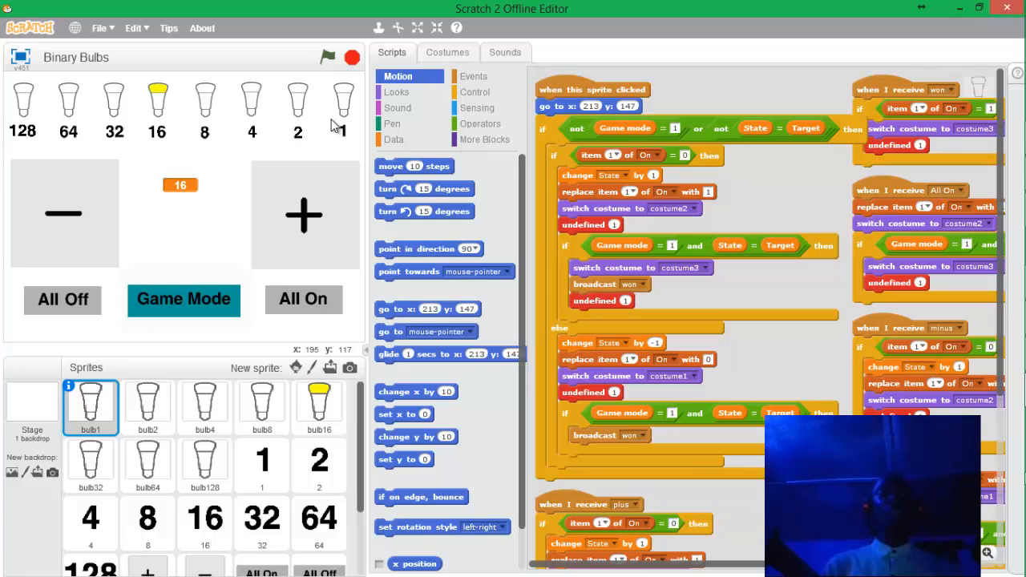
Light bulbs 64 and 32 and turn off 16 so the counter reads 96, then minimize Scratch.
{"action": "left_click", "coordinate": [72, 95]}
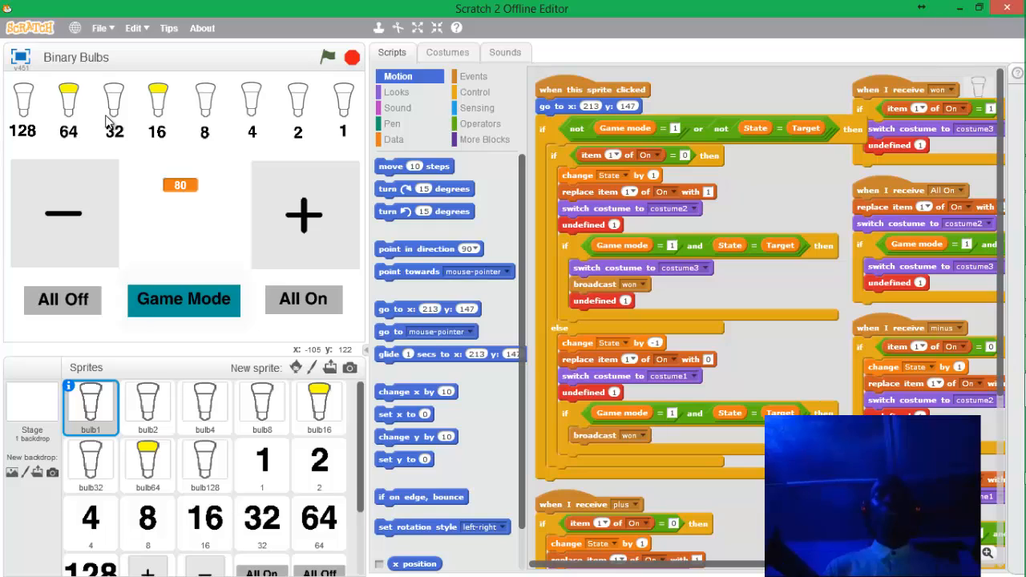
{"action": "left_click", "coordinate": [159, 95]}
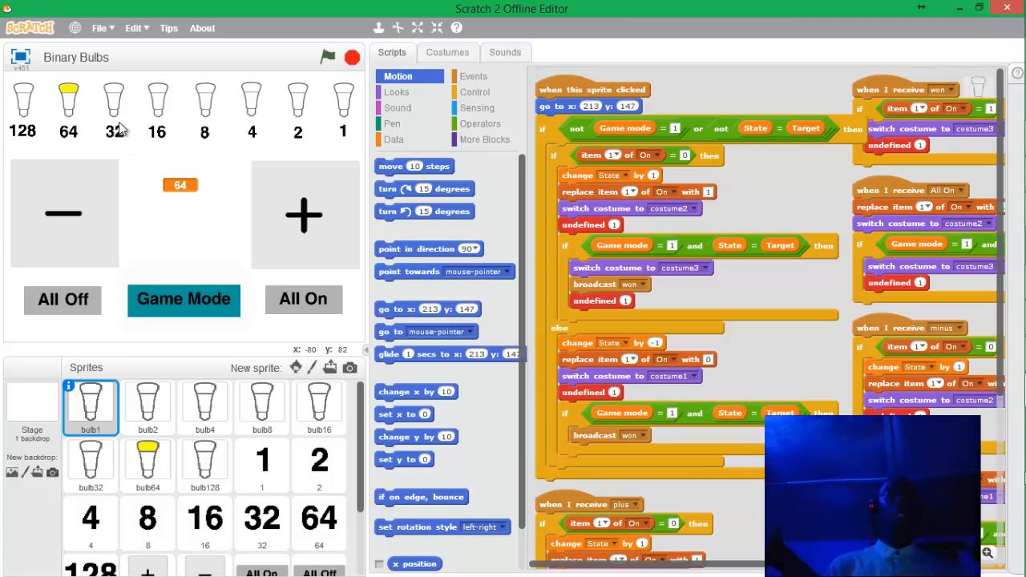
{"action": "left_click", "coordinate": [116, 113]}
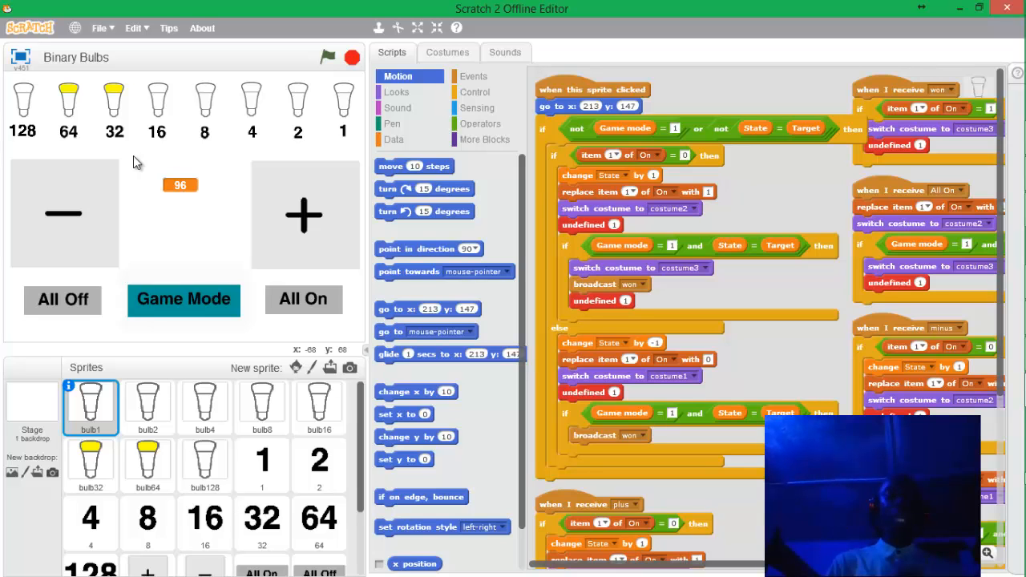
{"action": "left_click", "coordinate": [959, 8]}
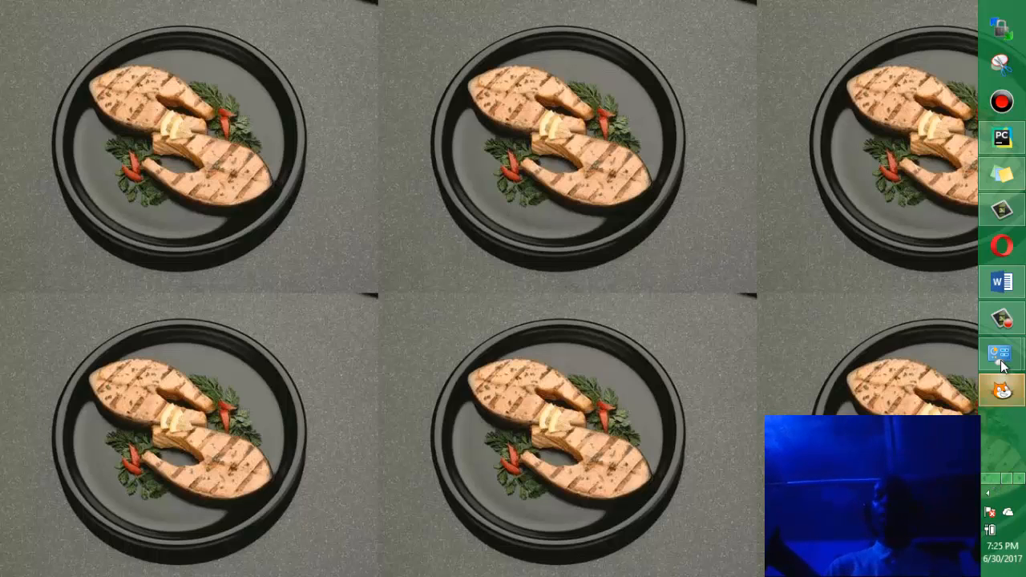
Restore the screen recorder window from the taskbar, showing a 0:30:07 duration.
{"action": "mouse_move", "coordinate": [1001, 321]}
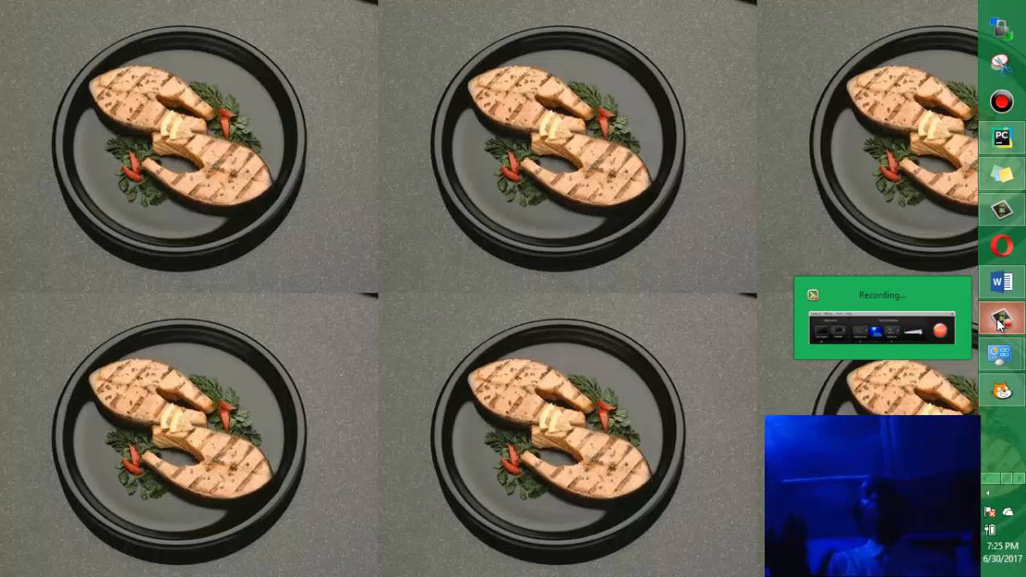
{"action": "left_click", "coordinate": [1000, 321]}
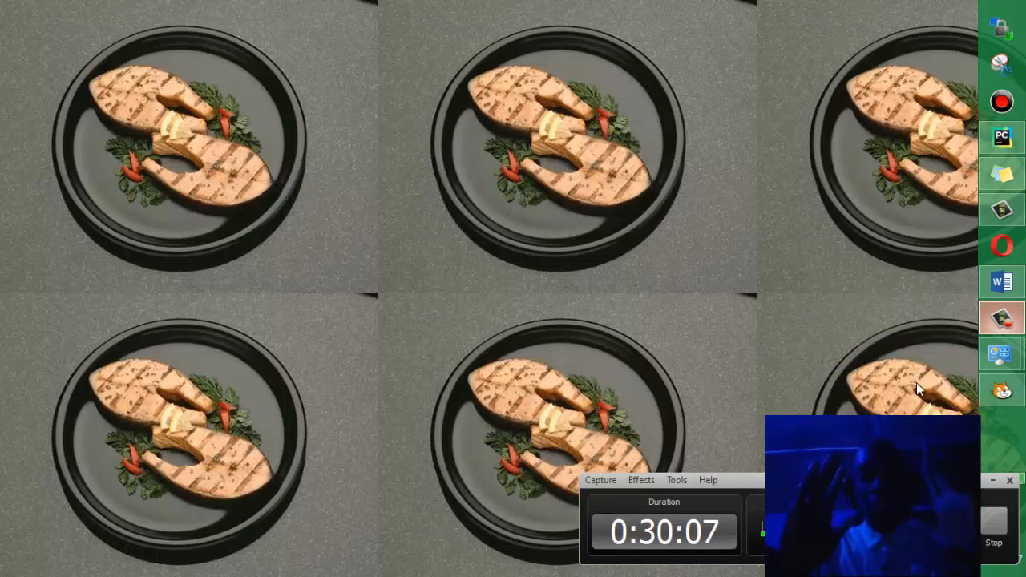